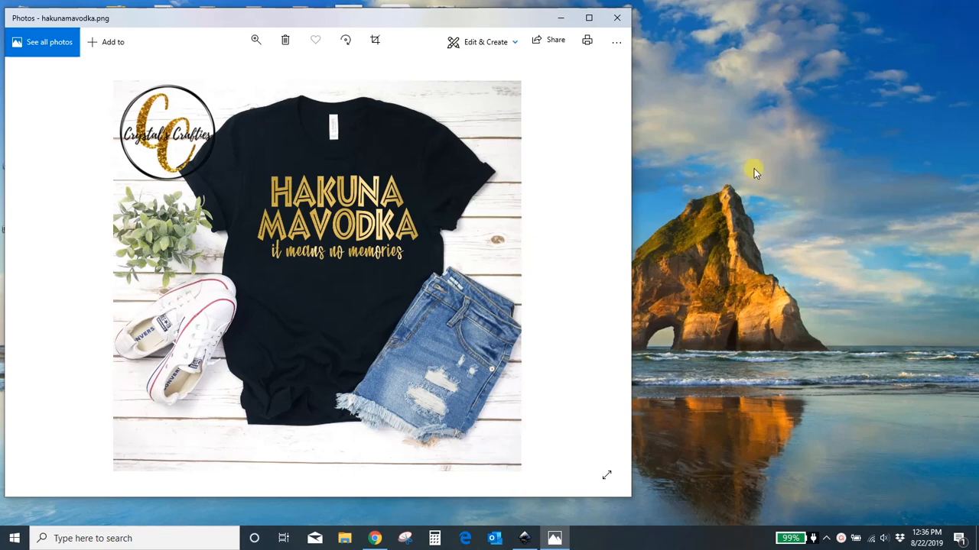
Switch to Chrome and go from the Printful dashboard to the Printful home page
left_click(375, 539)
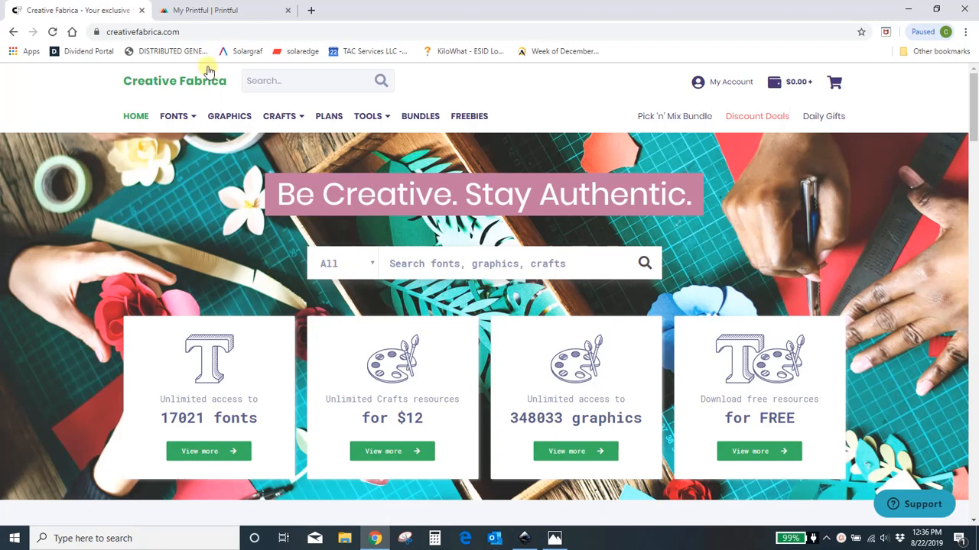
left_click(208, 10)
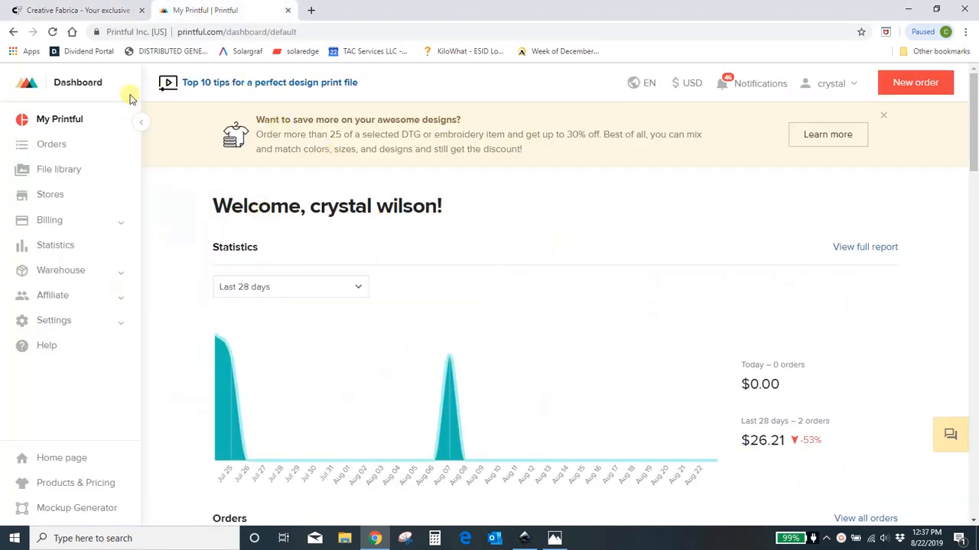
left_click(841, 84)
left_click(818, 114)
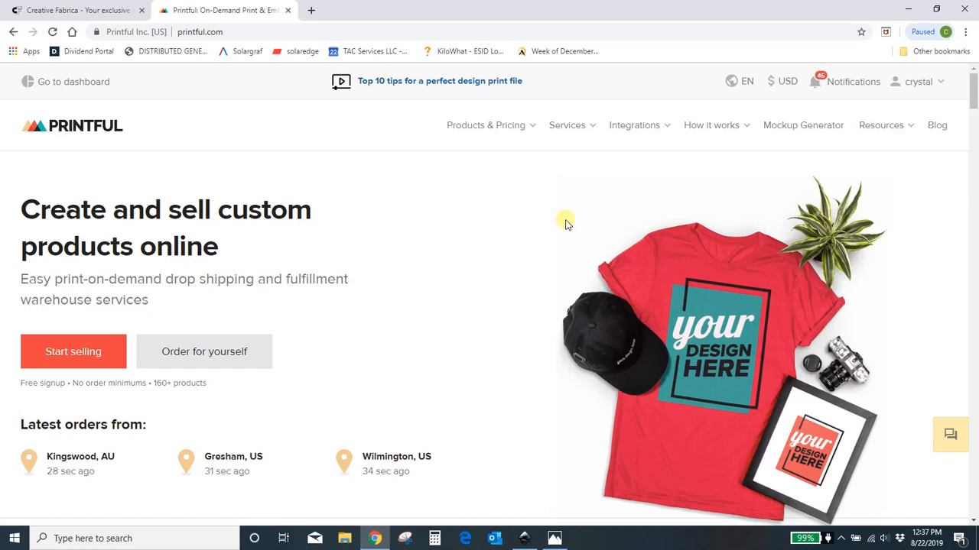
Switch to Inkscape and view the whole page of the blank document
left_click(523, 541)
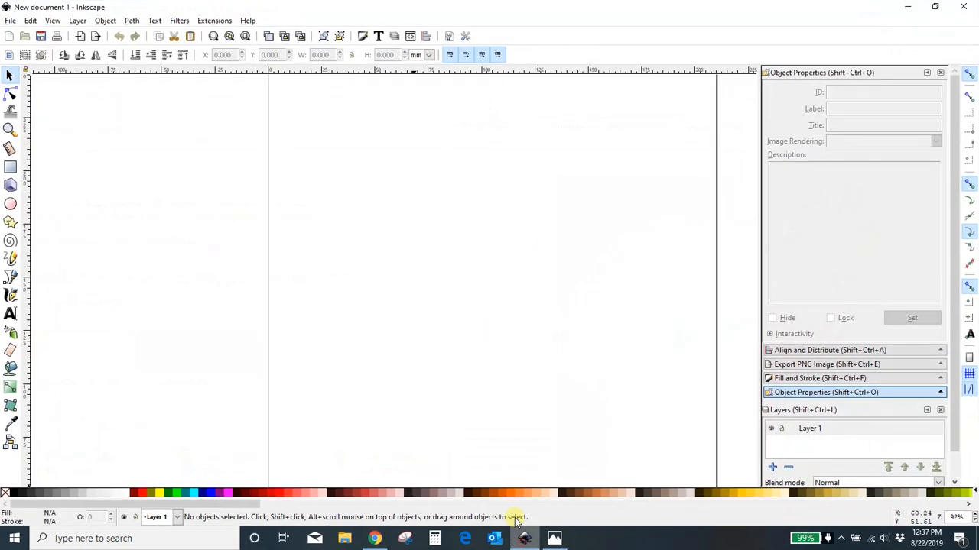
key("minus")
key("minus")
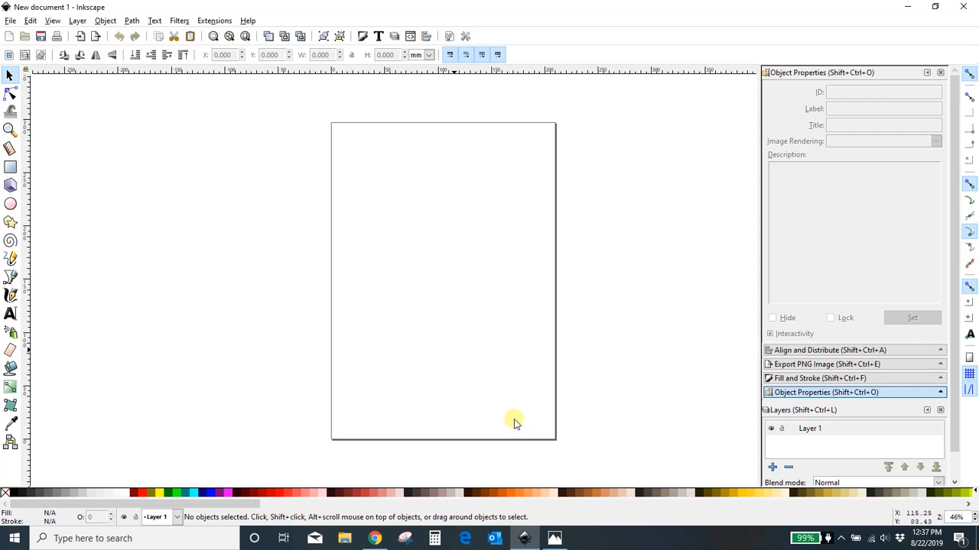
Switch back to Creative Fabrica in Chrome and browse this week's popular items on its Graphics page
left_click(375, 538)
left_click(84, 10)
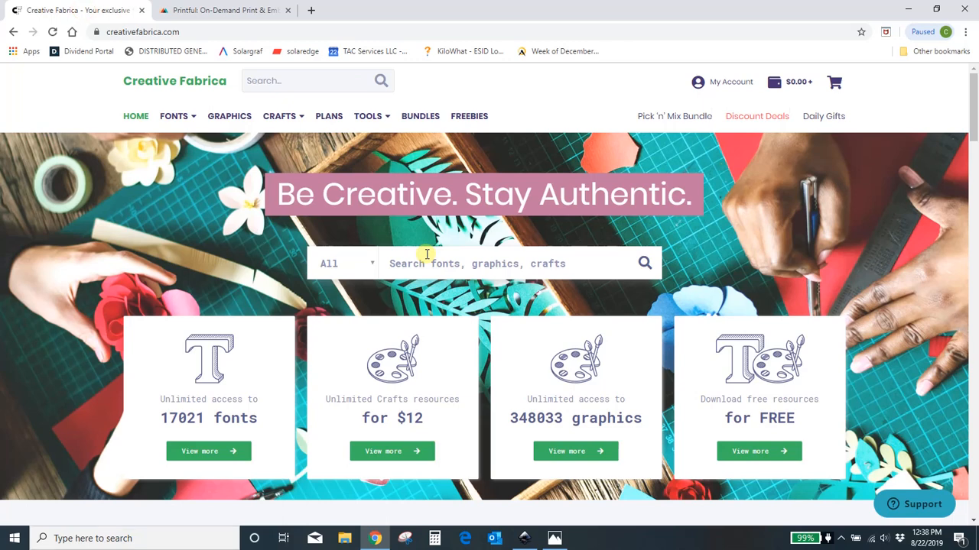
mouse_move(172, 123)
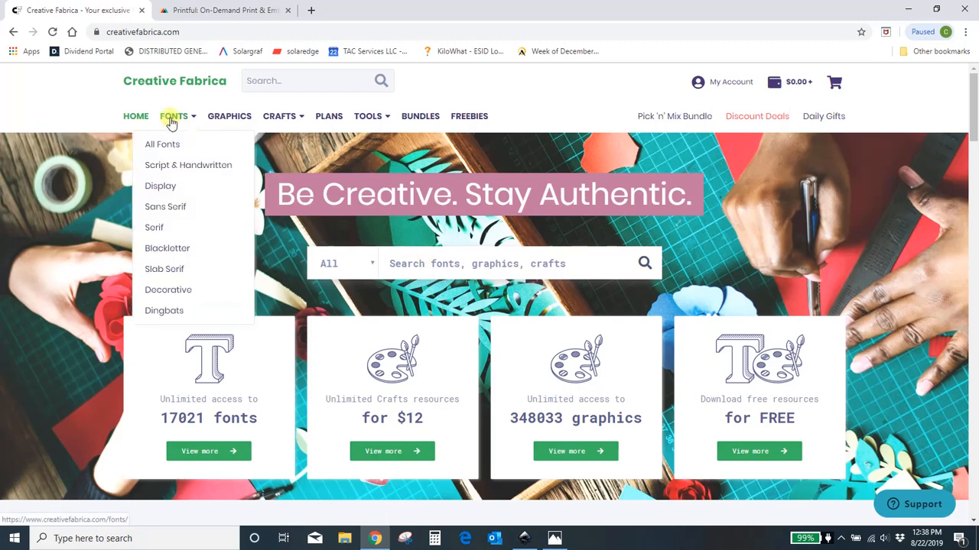
left_click(216, 117)
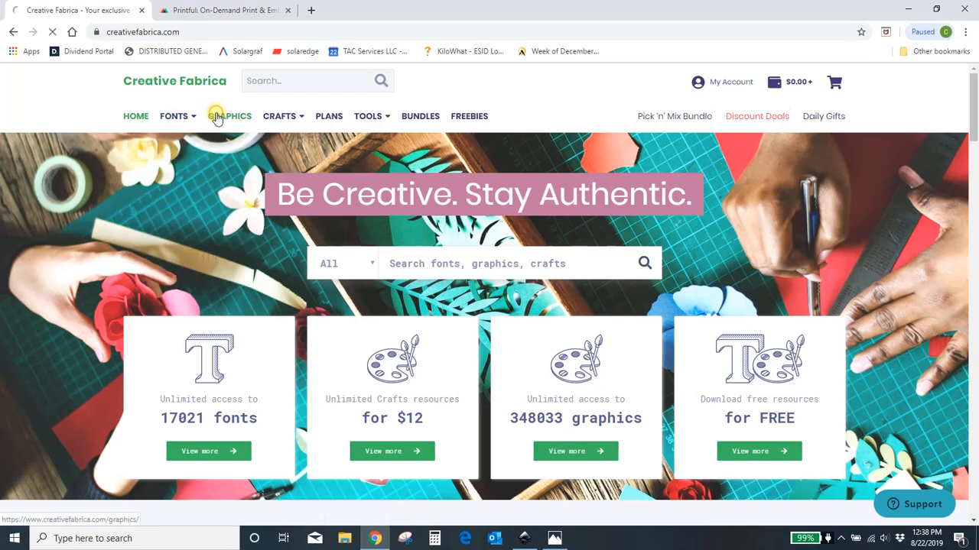
scroll(316, 274, "down", 5)
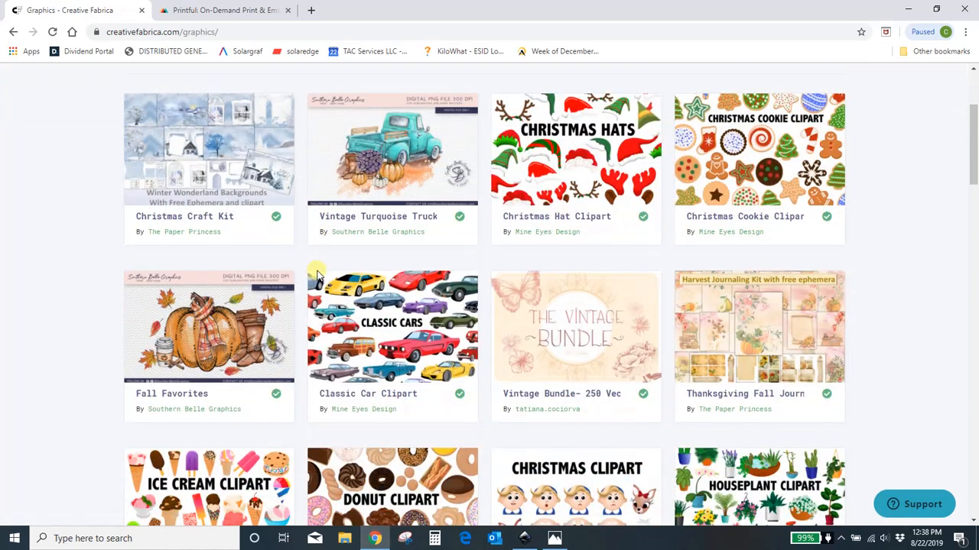
scroll(319, 275, "down", 4)
scroll(319, 276, "up", 6)
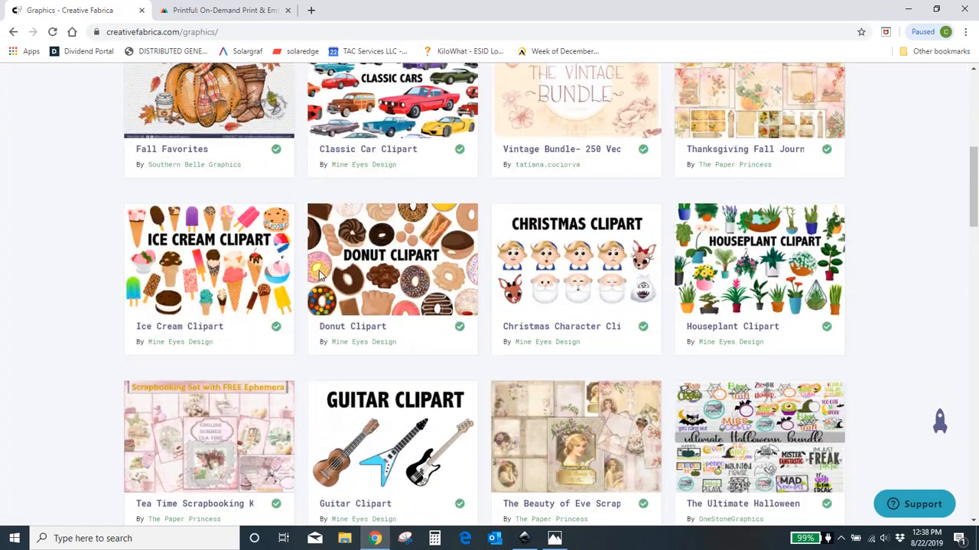
scroll(319, 275, "up", 3)
scroll(320, 275, "down", 1)
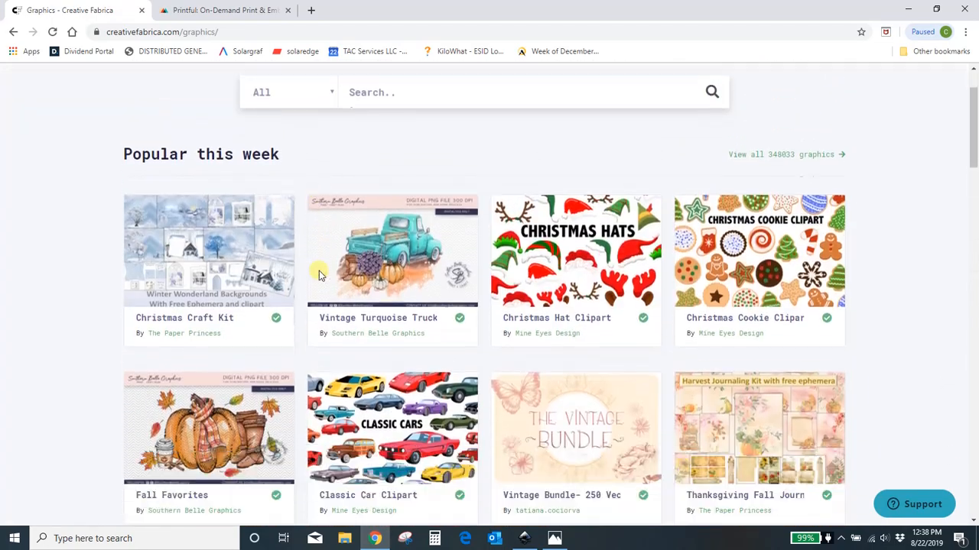
scroll(320, 276, "up", 2)
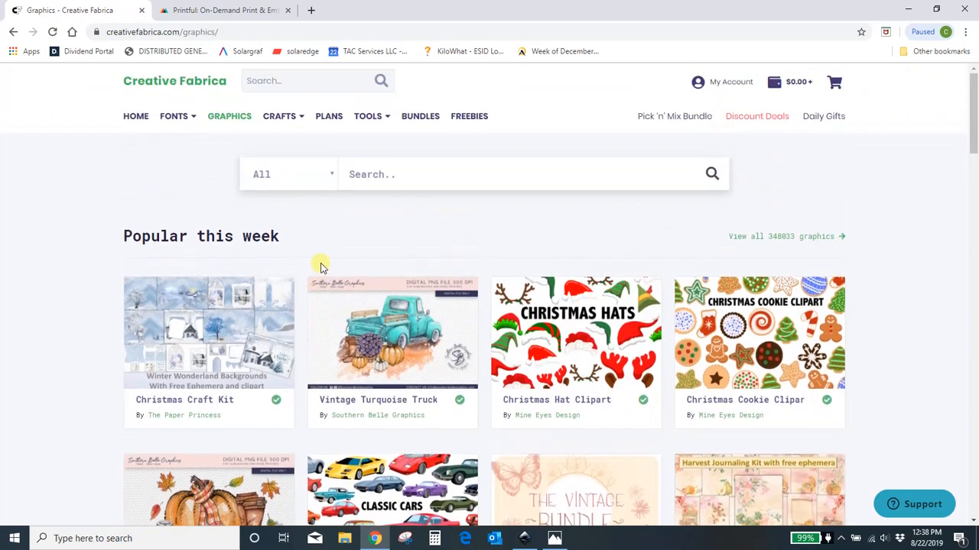
Browse the popular designs and the category list on Creative Fabrica's Crafts page
left_click(269, 121)
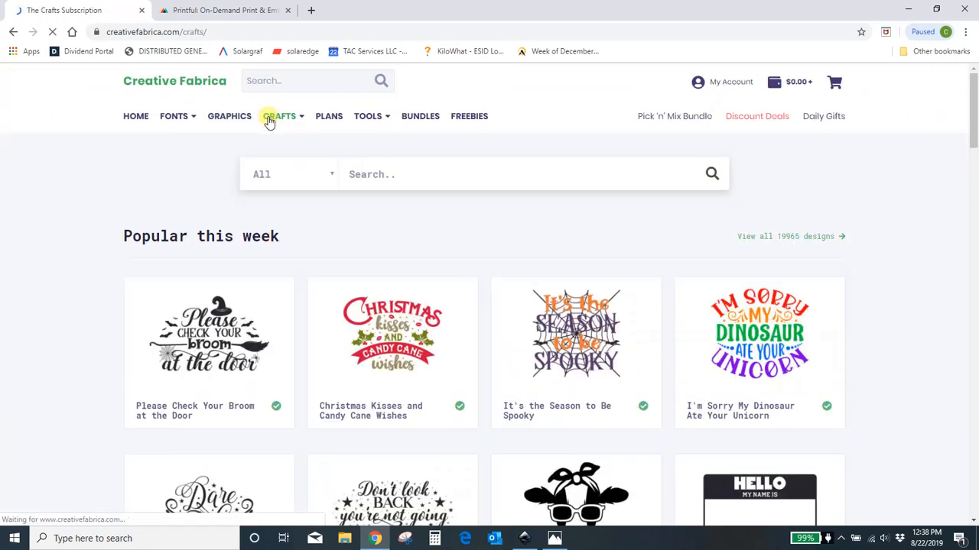
scroll(456, 370, "down", 2)
scroll(451, 359, "down", 1)
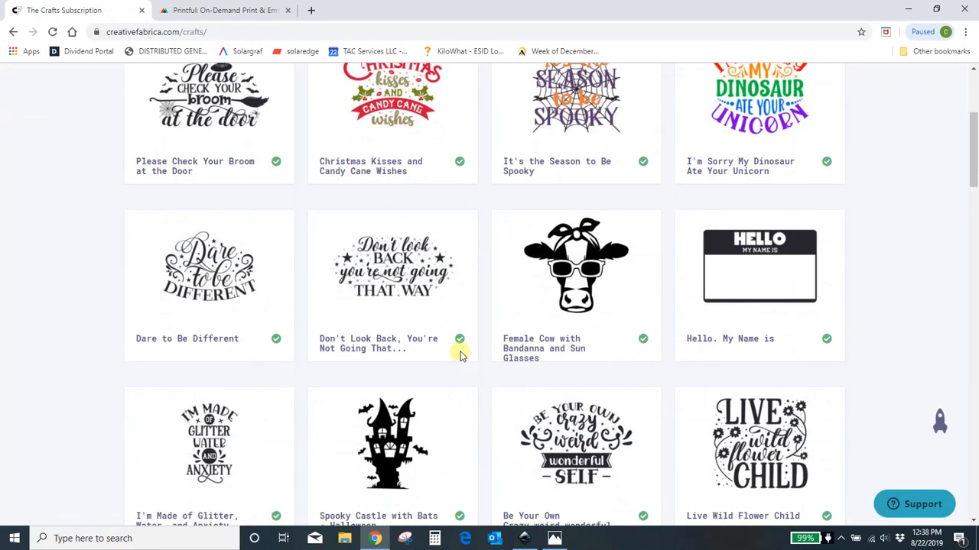
scroll(460, 354, "down", 3)
scroll(460, 354, "down", 2)
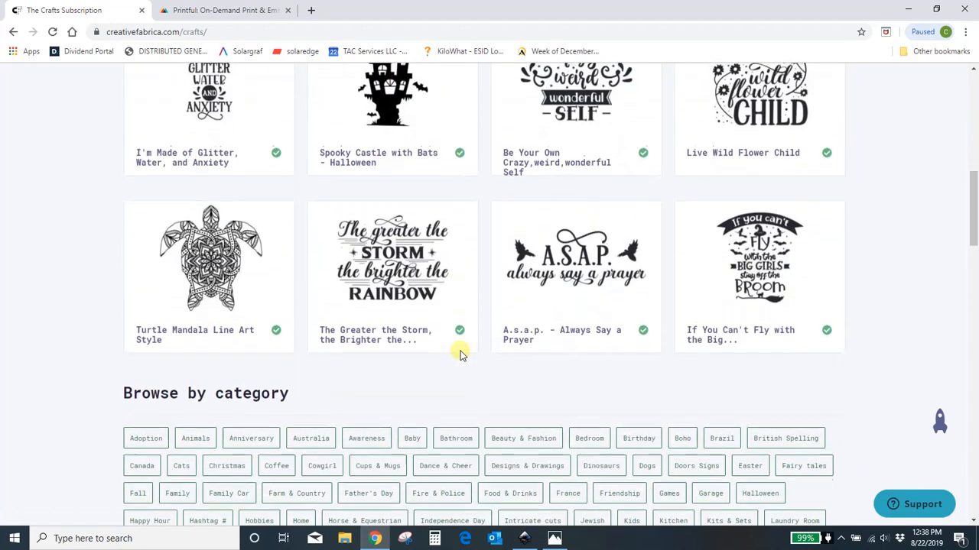
scroll(461, 354, "up", 2)
scroll(460, 354, "up", 6)
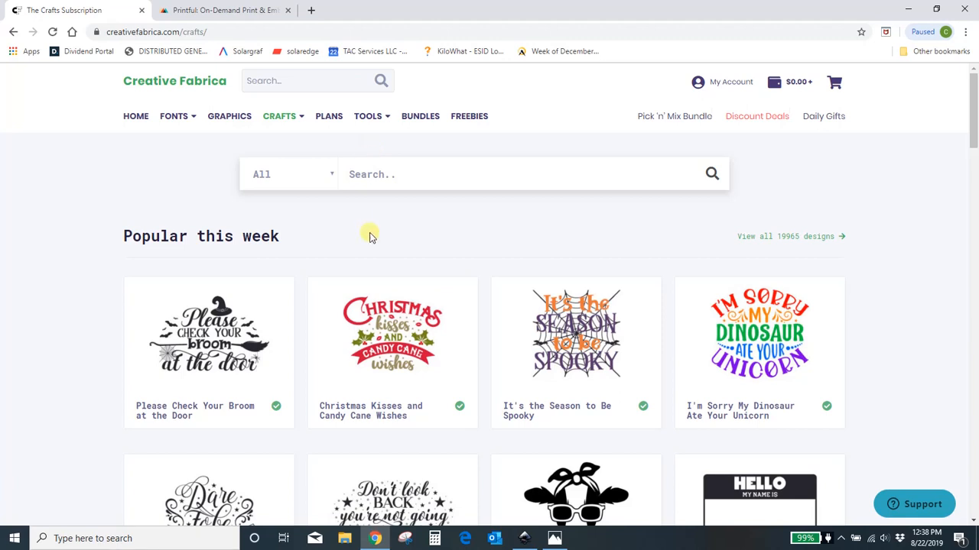
View the popular items on the Fonts page and return to the Graphics page
mouse_move(187, 121)
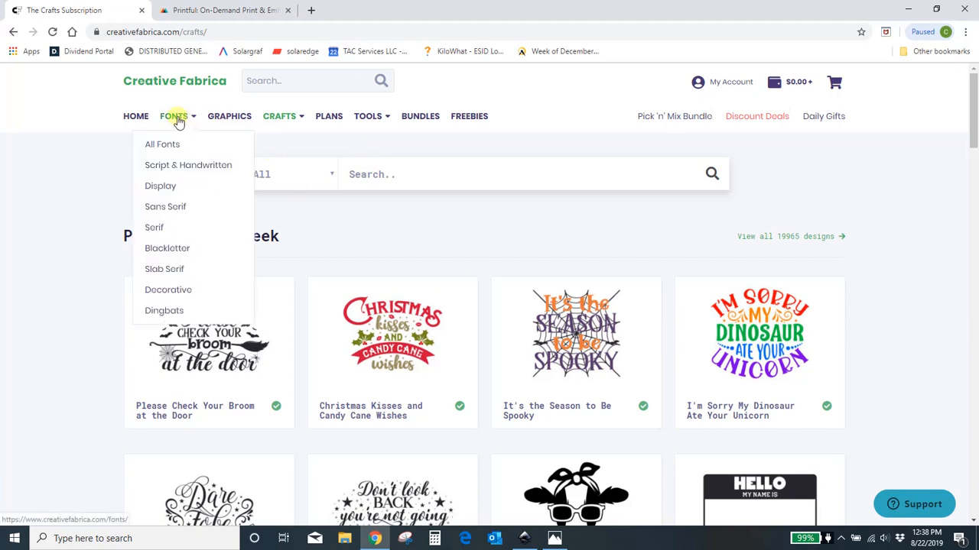
left_click(177, 120)
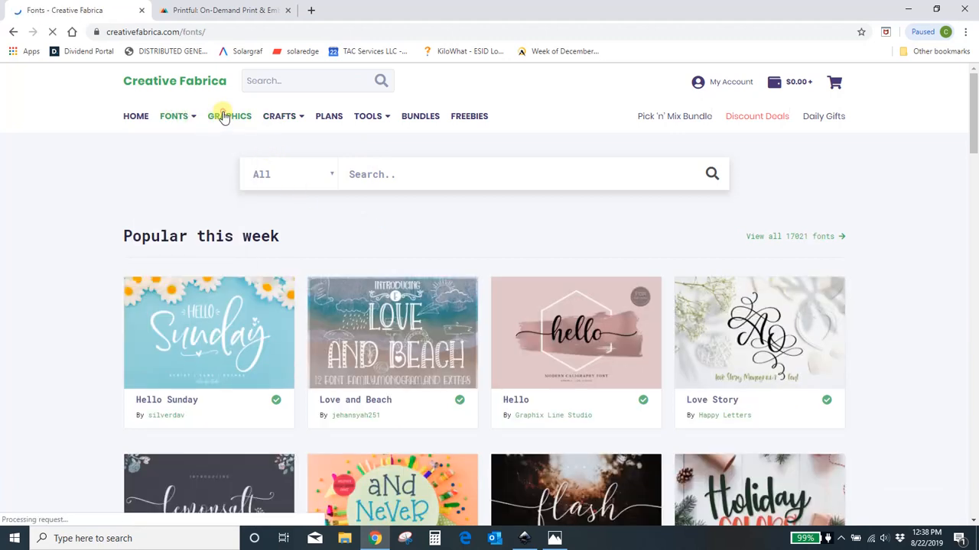
left_click(221, 116)
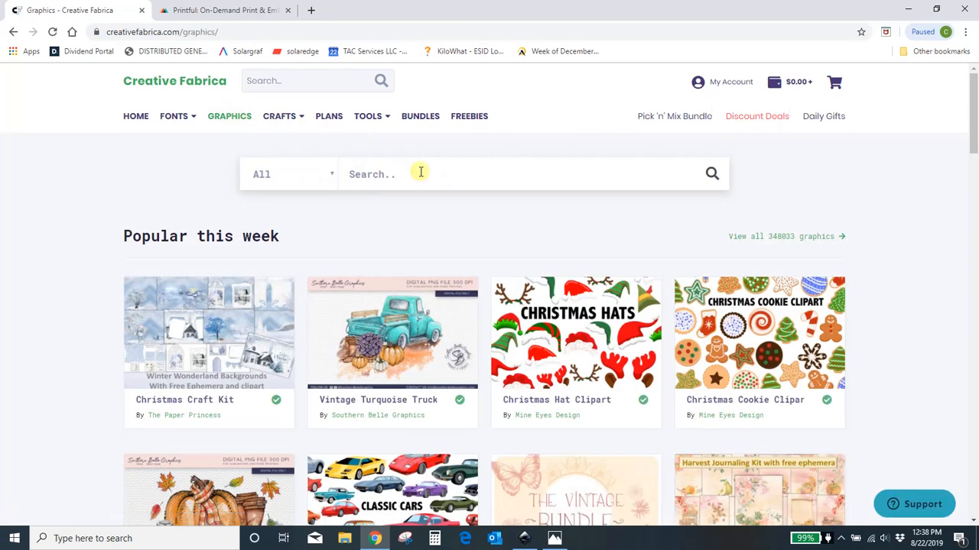
Open the Christmas Hat Clipart product and read its description, suggested uses and included file formats
left_click(563, 339)
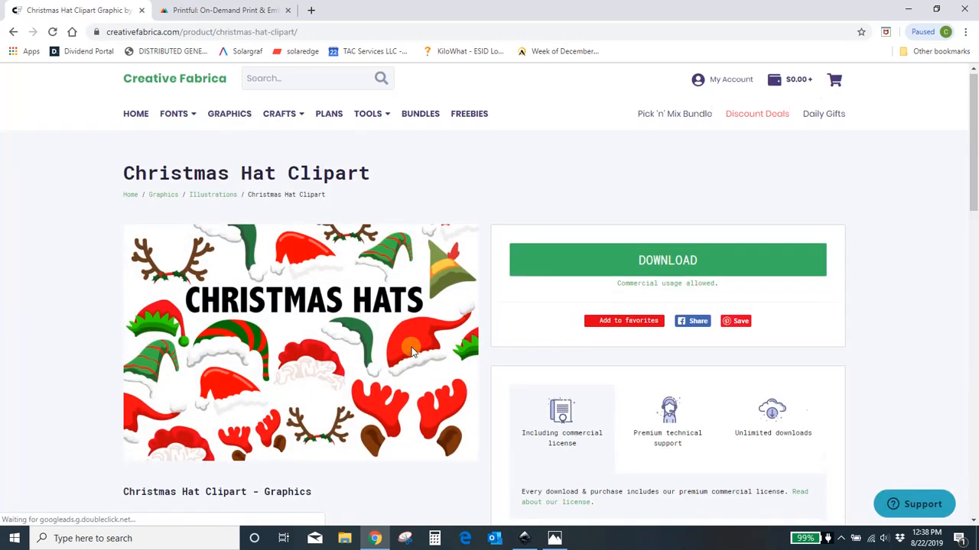
scroll(373, 334, "down", 2)
scroll(373, 329, "down", 2)
scroll(373, 330, "down", 2)
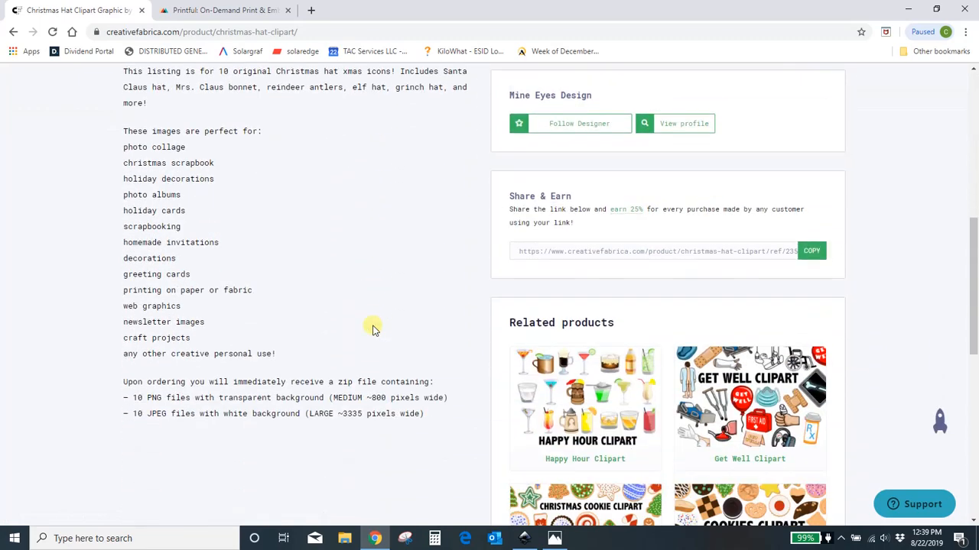
scroll(373, 329, "down", 1)
scroll(373, 329, "up", 4)
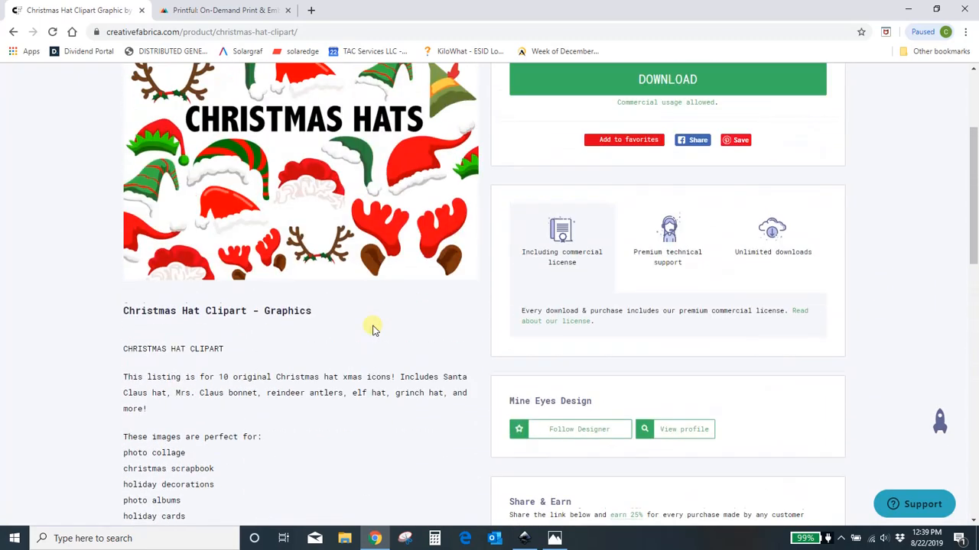
scroll(373, 329, "up", 2)
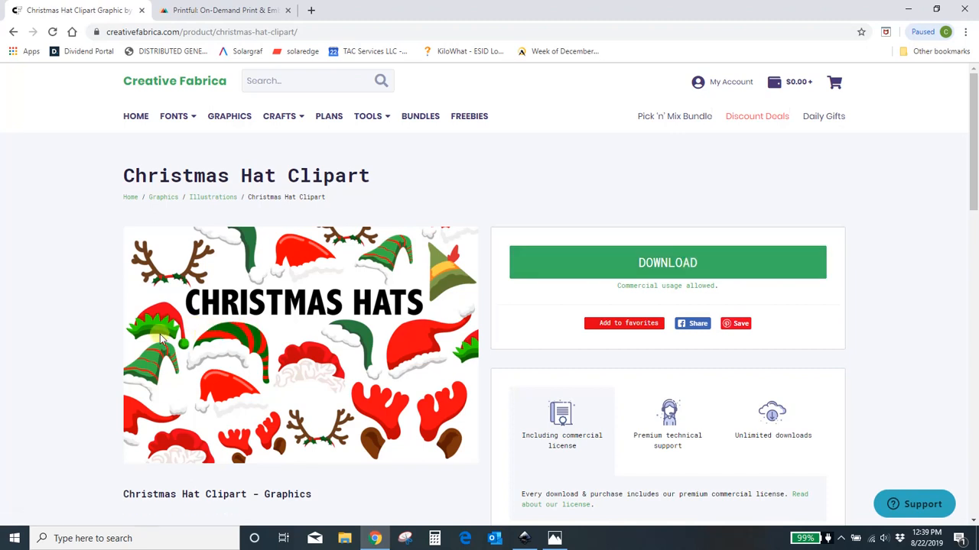
Examine the Christmas Hat Clipart usage note and the Print on Demand and license links in the site footer
scroll(161, 339, "down", 2)
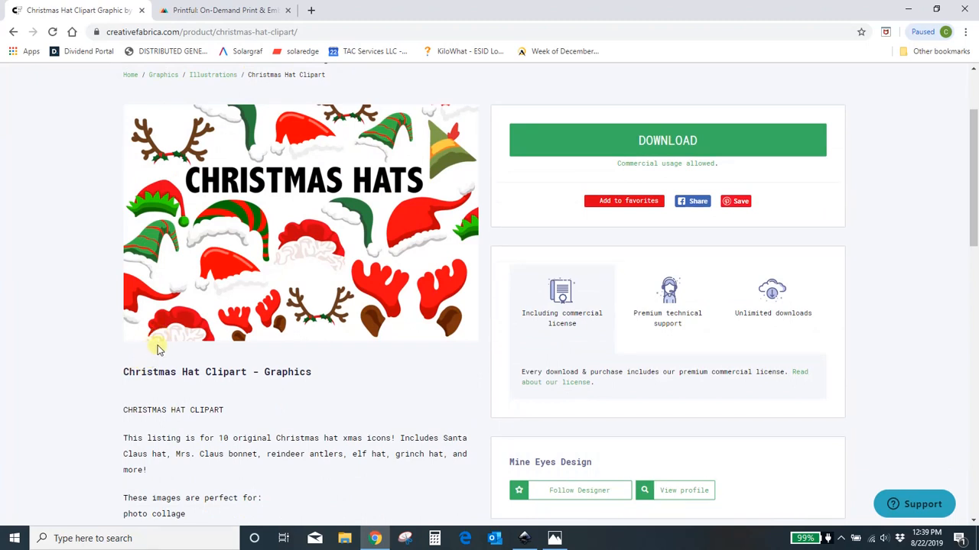
scroll(222, 365, "down", 10)
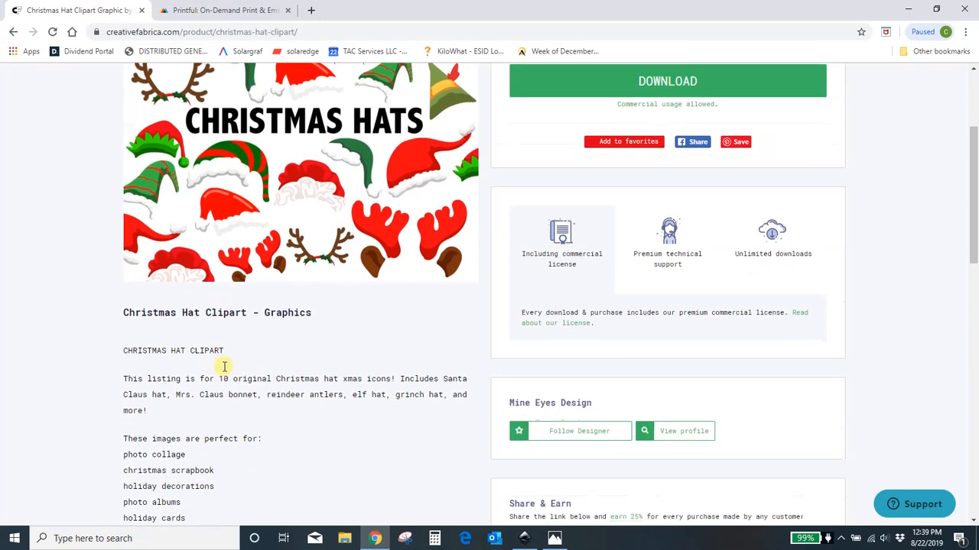
scroll(222, 366, "down", 2)
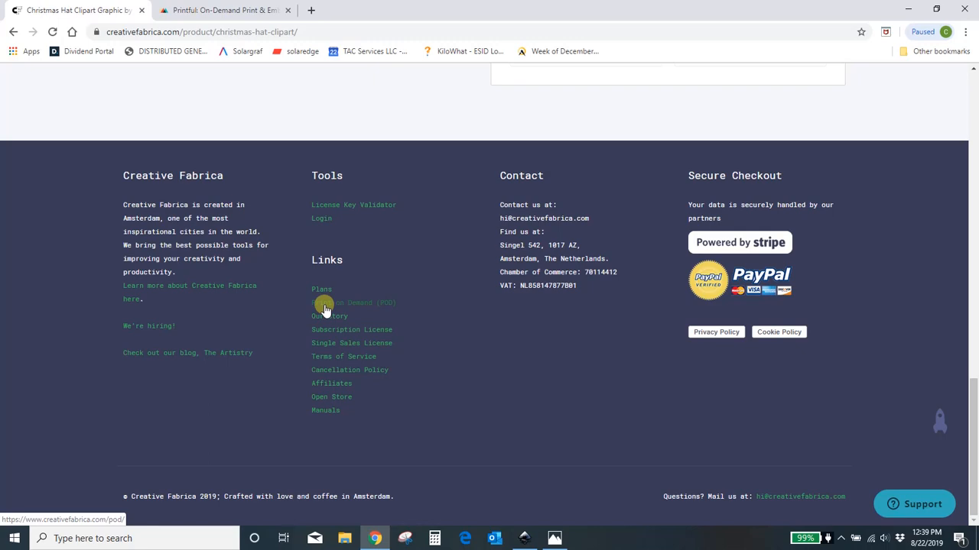
scroll(325, 309, "up", 12)
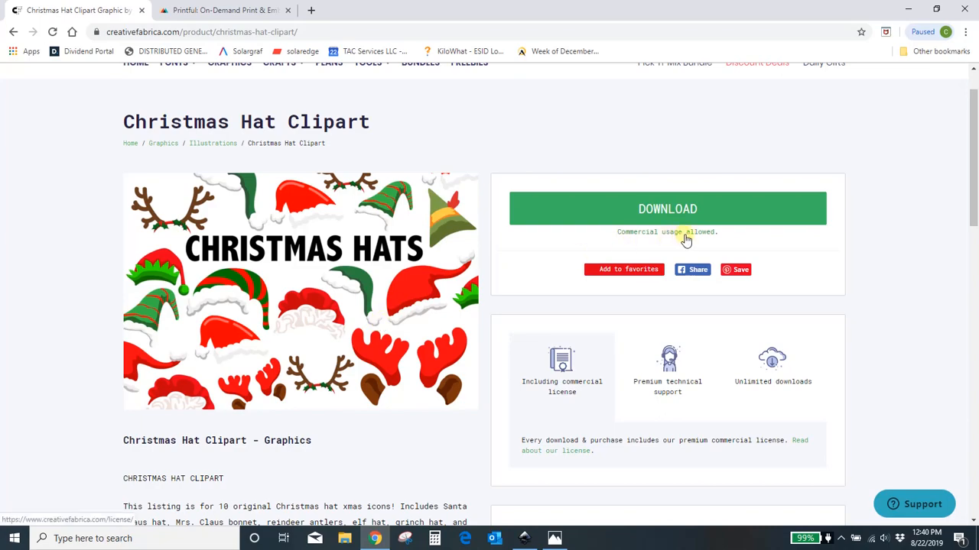
scroll(409, 319, "down", 15)
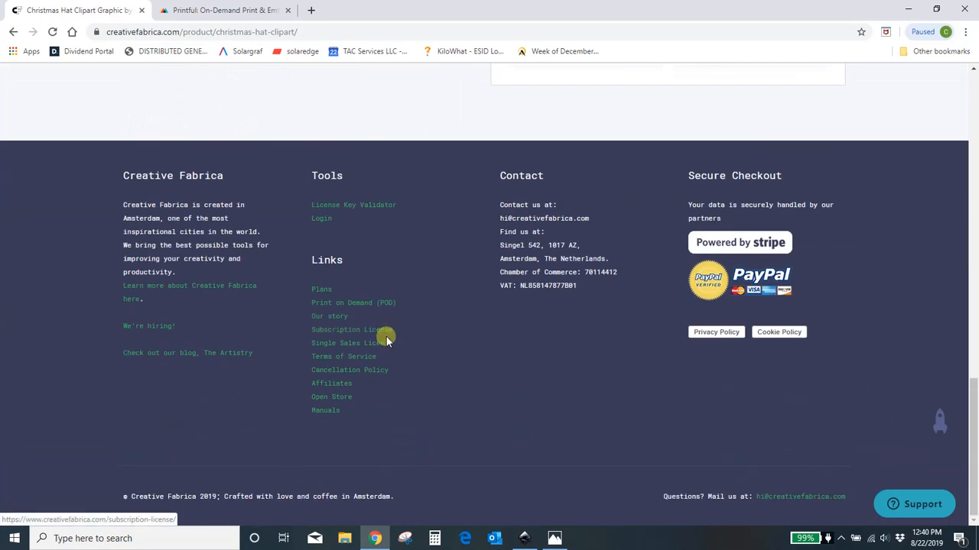
Open the Print on Demand (POD) assets and browse the full listing of POD graphics
left_click(356, 304)
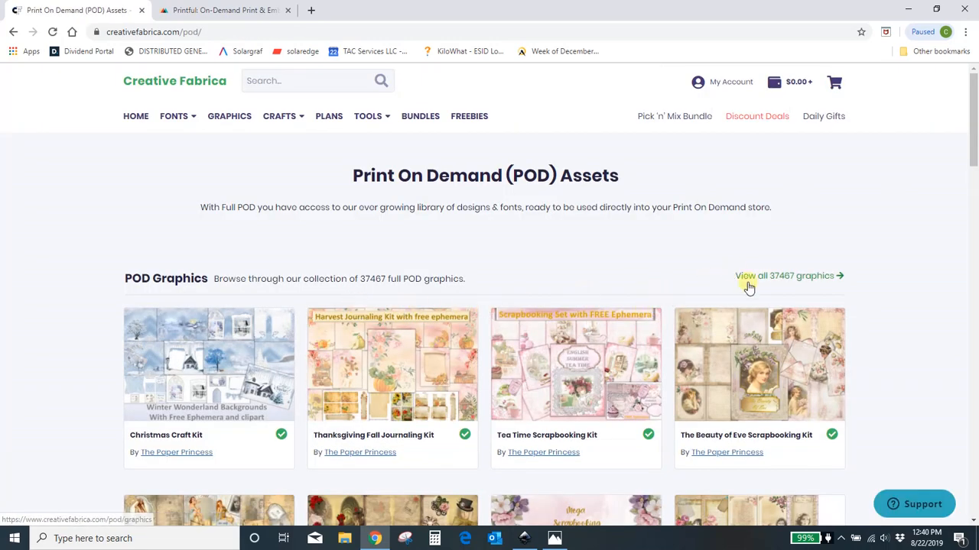
left_click(755, 279)
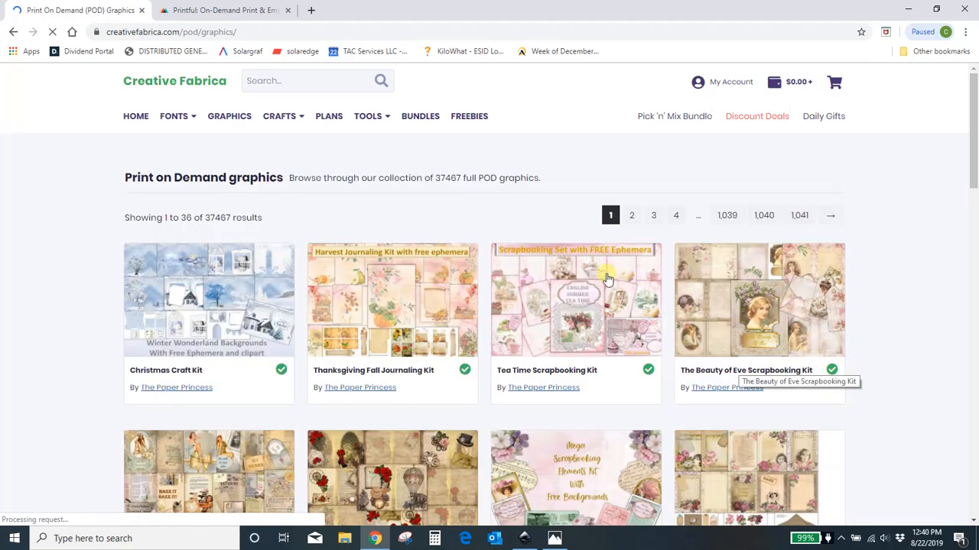
scroll(611, 280, "down", 5)
scroll(612, 280, "down", 15)
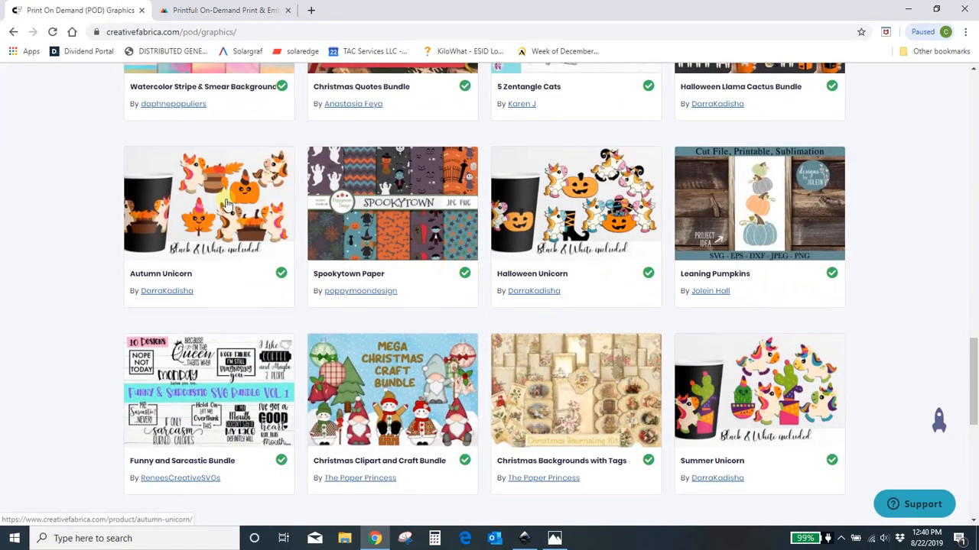
Open the Autumn Unicorn graphic and examine its color and black-and-white previews, description and usage license
left_click(226, 203)
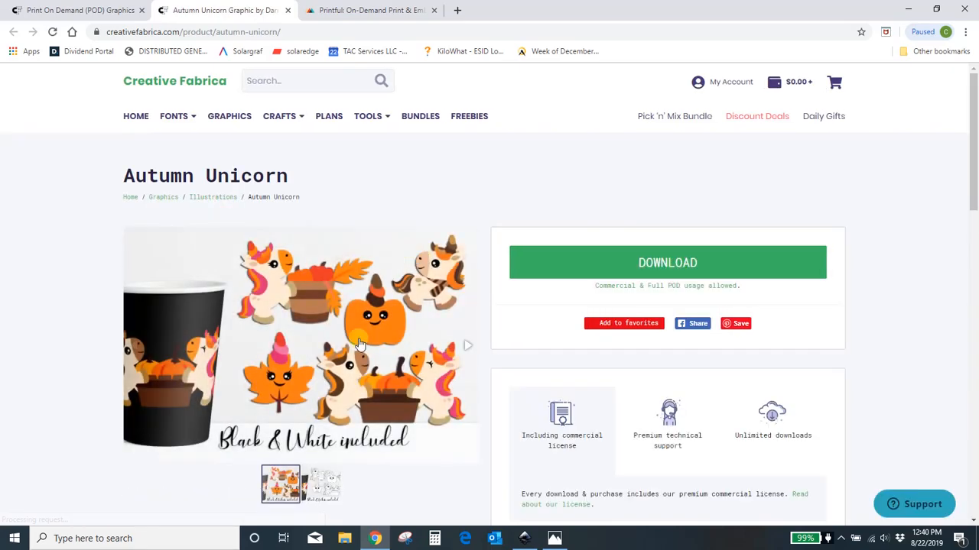
scroll(419, 339, "down", 2)
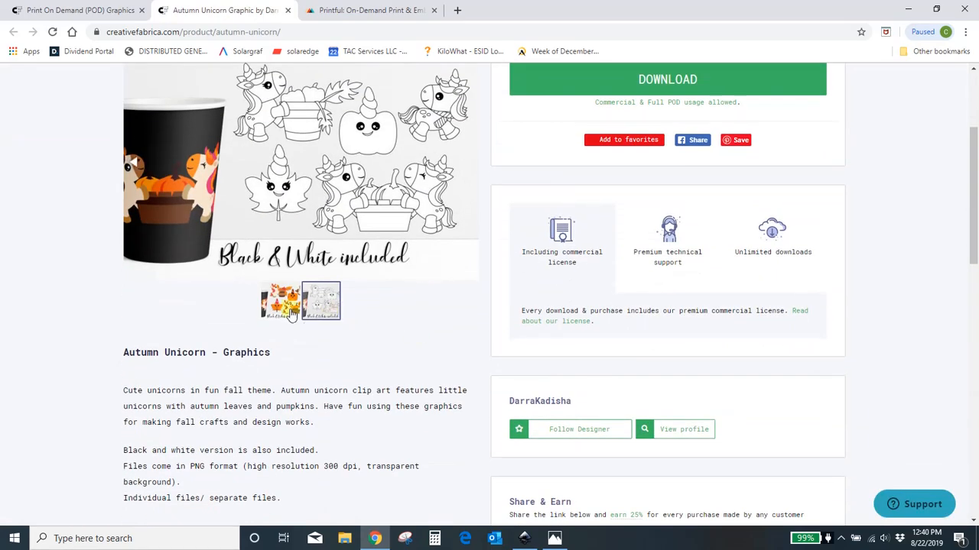
left_click(303, 297)
scroll(391, 302, "up", 1)
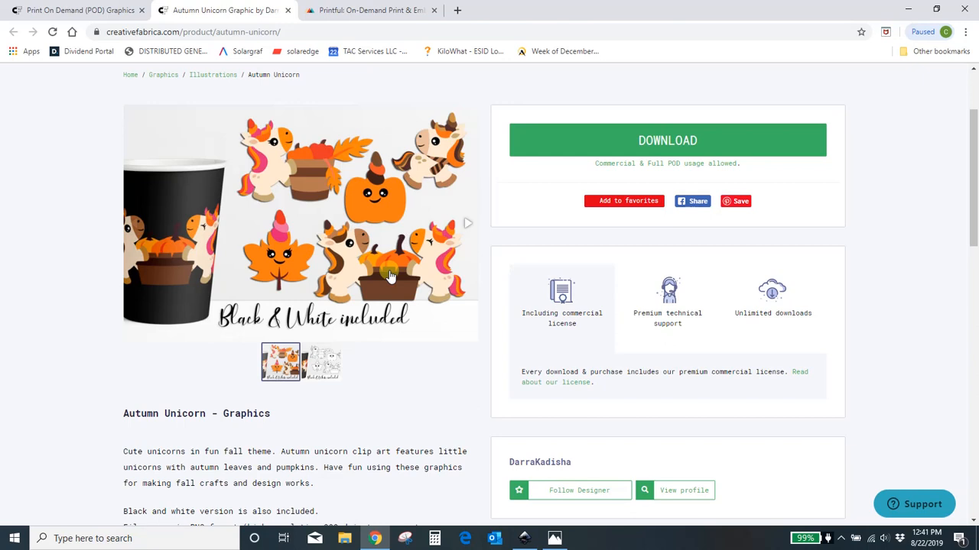
scroll(390, 275, "up", 3)
left_click(253, 79)
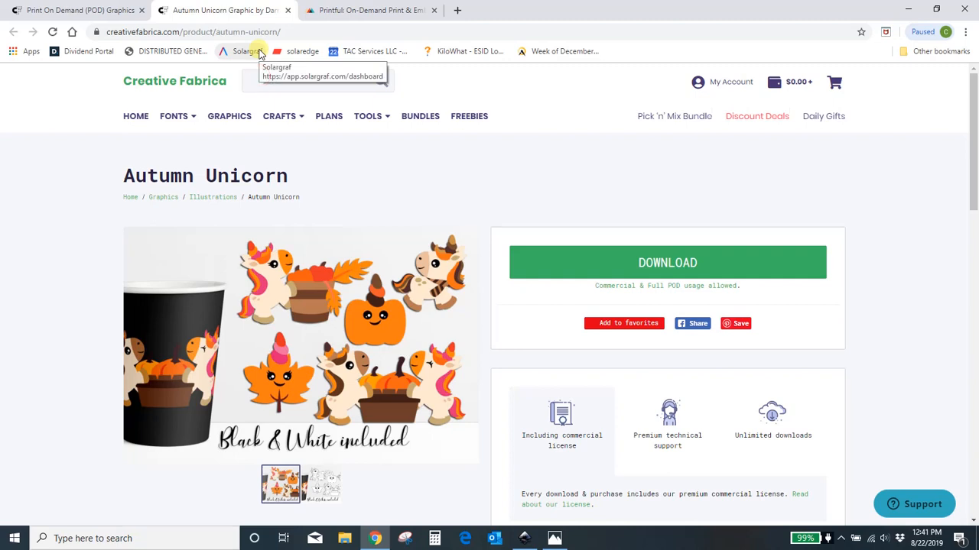
Search Creative Fabrica for "hakuna", open the Hakuna Mavodka It Means No Memories graphic and check its download and POD usage details
type("ha")
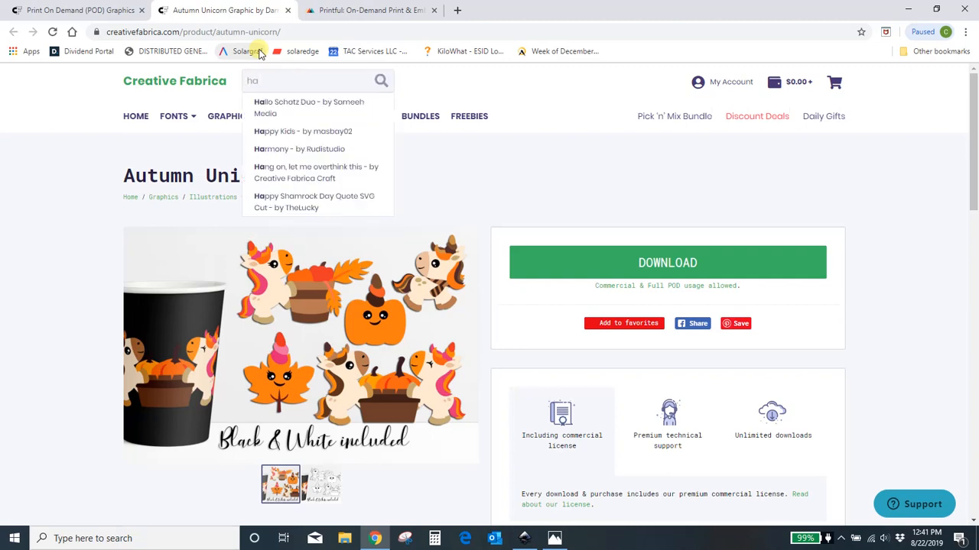
type("kuna")
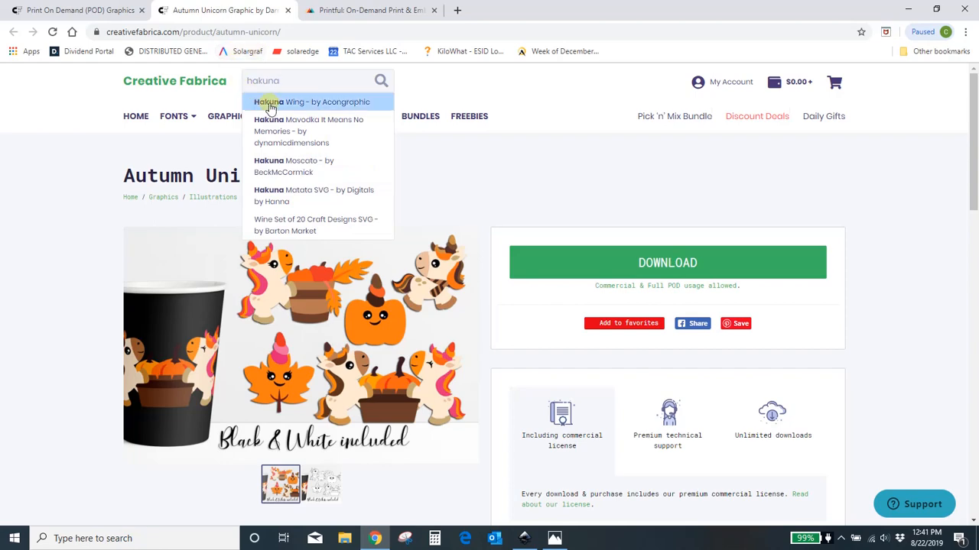
left_click(275, 127)
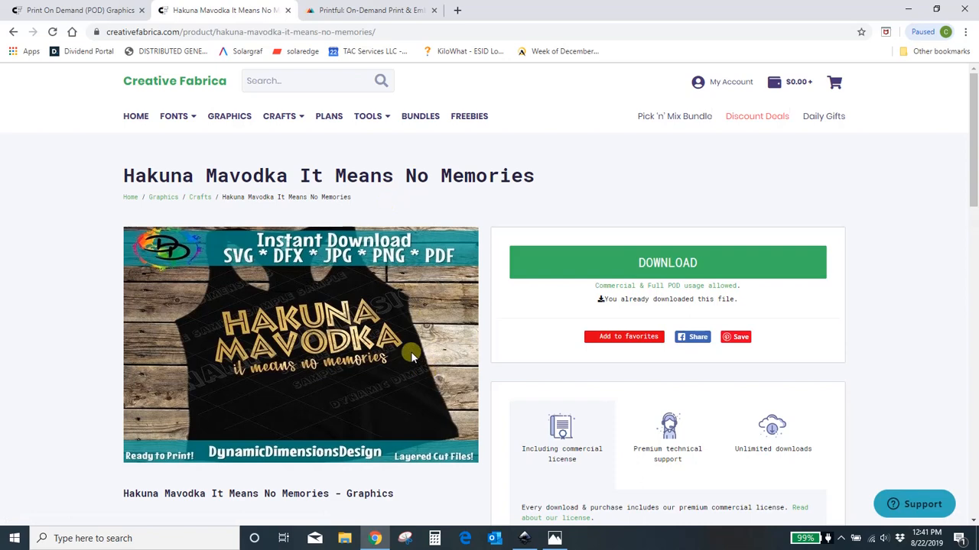
scroll(411, 356, "down", 1)
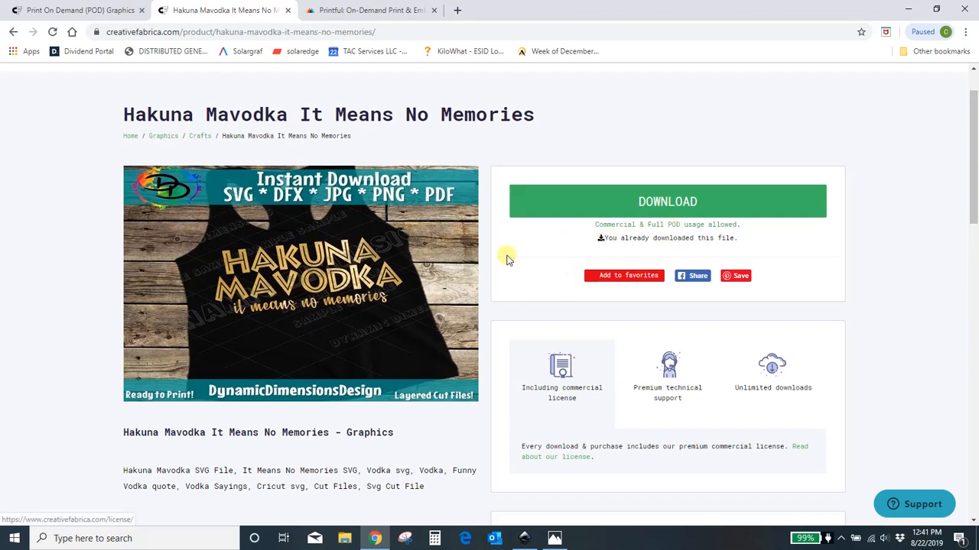
left_click(668, 210)
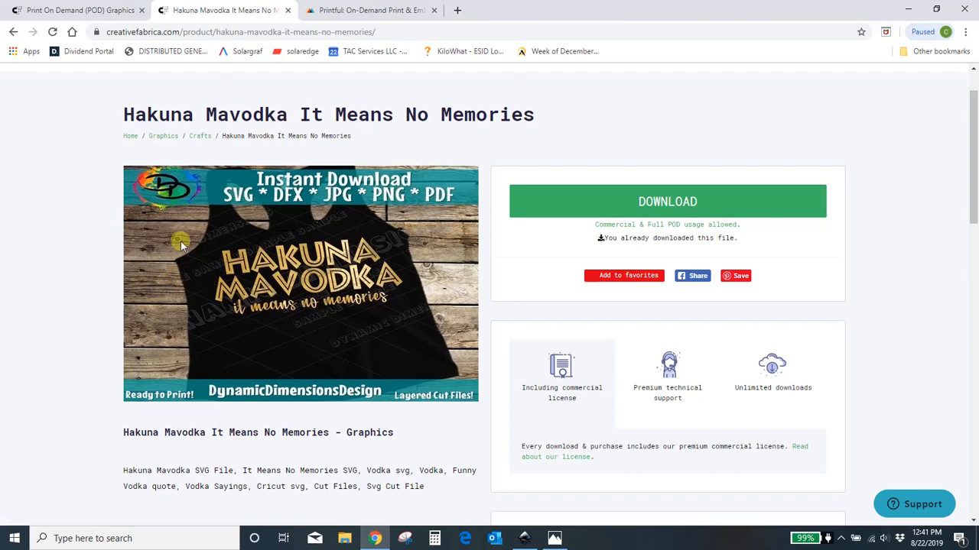
Minimize the browser and Inkscape, close the shirt mockup image, and view the Hakuna Mavodka.png design from the desktop
left_click(908, 7)
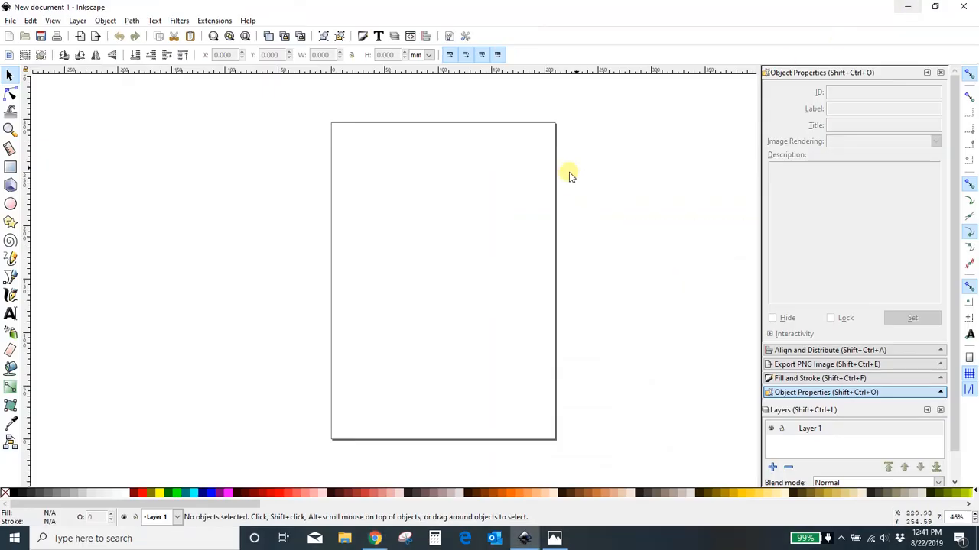
left_click(907, 6)
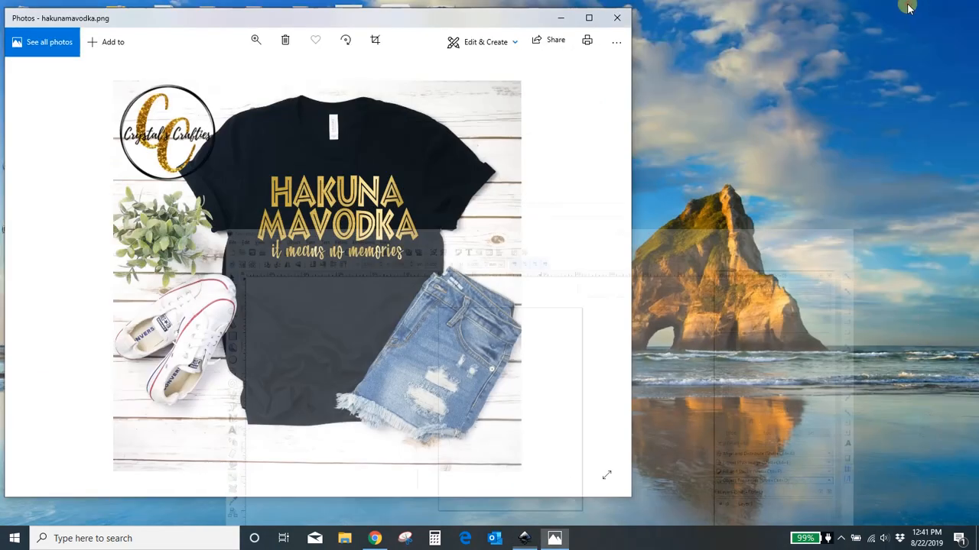
left_click(615, 17)
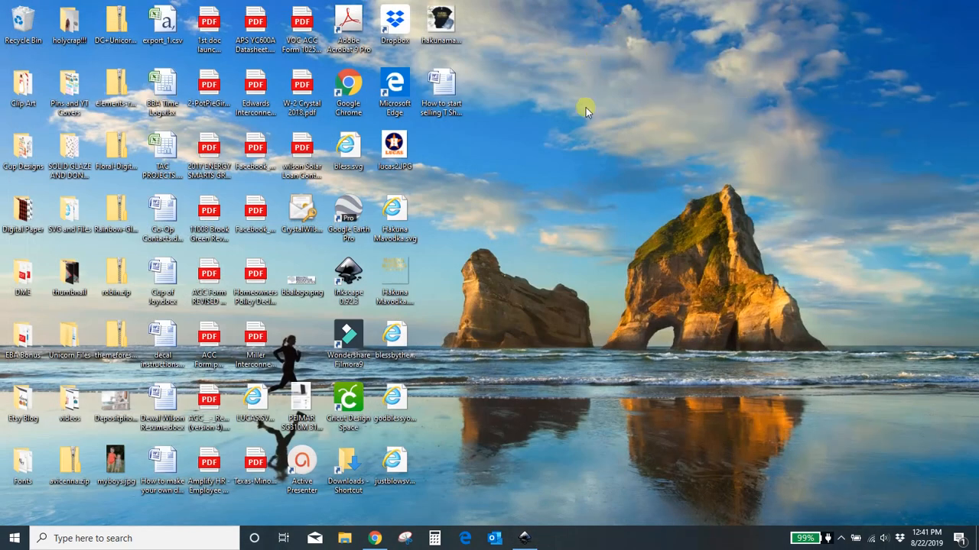
double_click(399, 269)
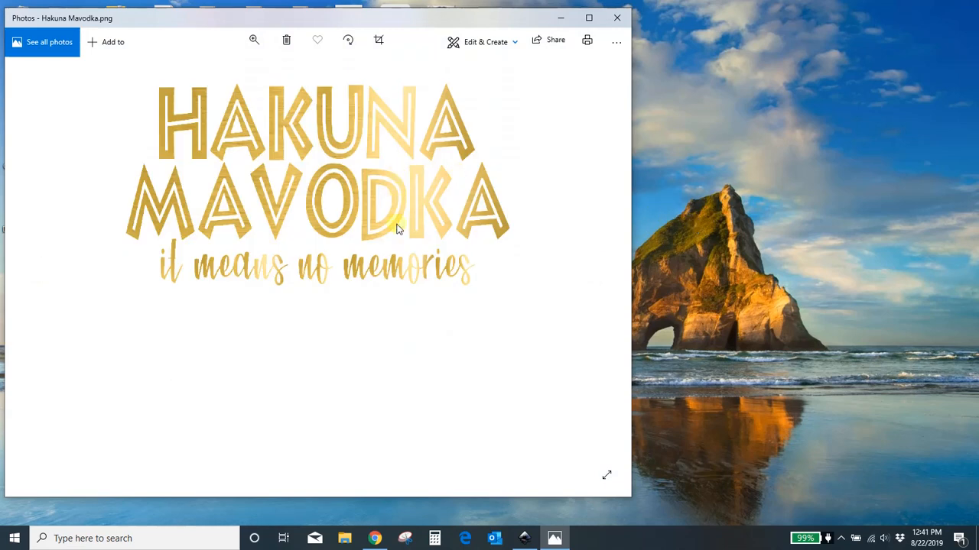
left_click(617, 17)
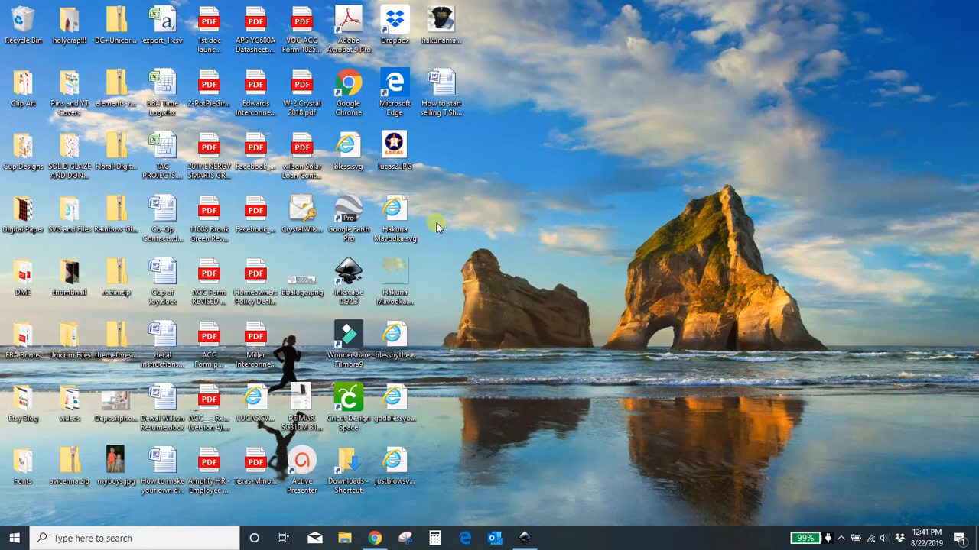
Inspect the file formats in the downloaded Hakuna Mavodka zip, viewing its JPG and the PNG copy on the desktop
double_click(348, 460)
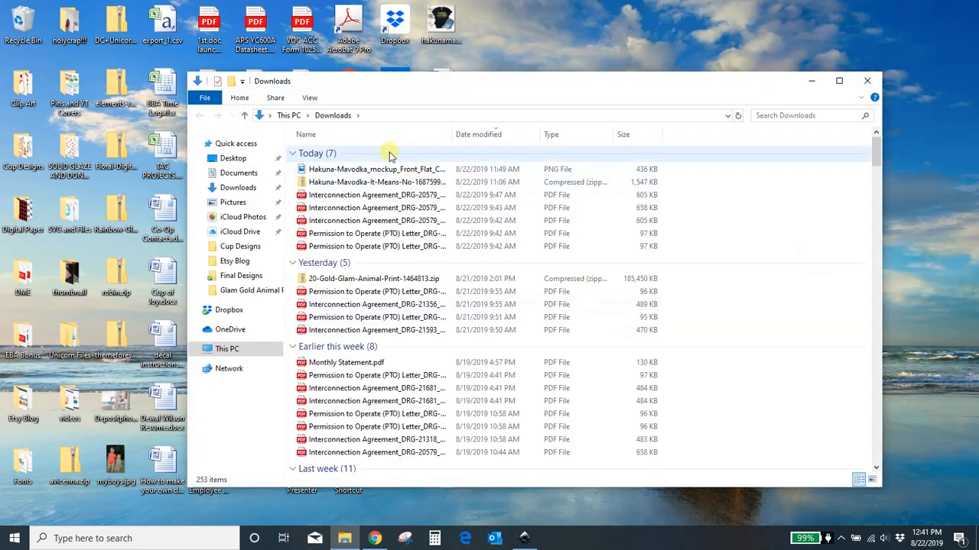
double_click(383, 182)
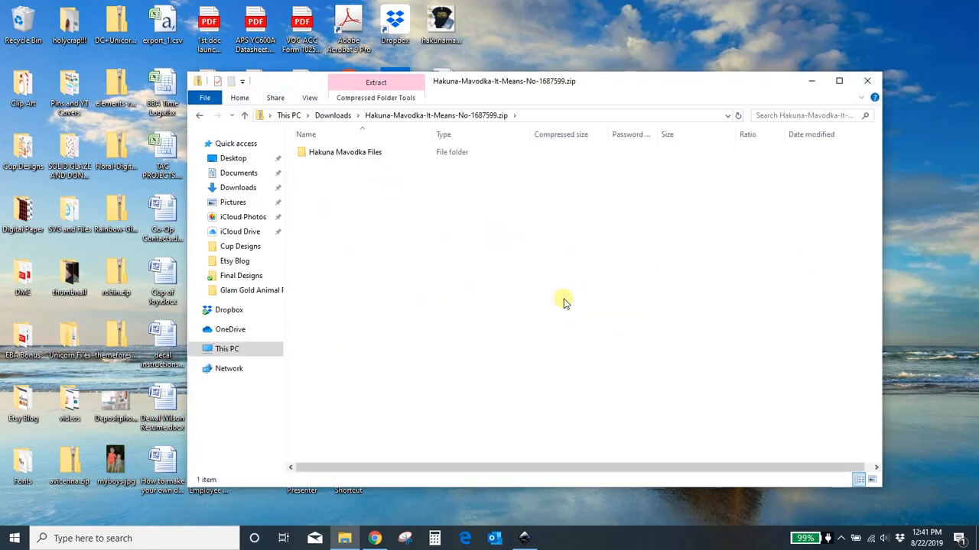
double_click(364, 155)
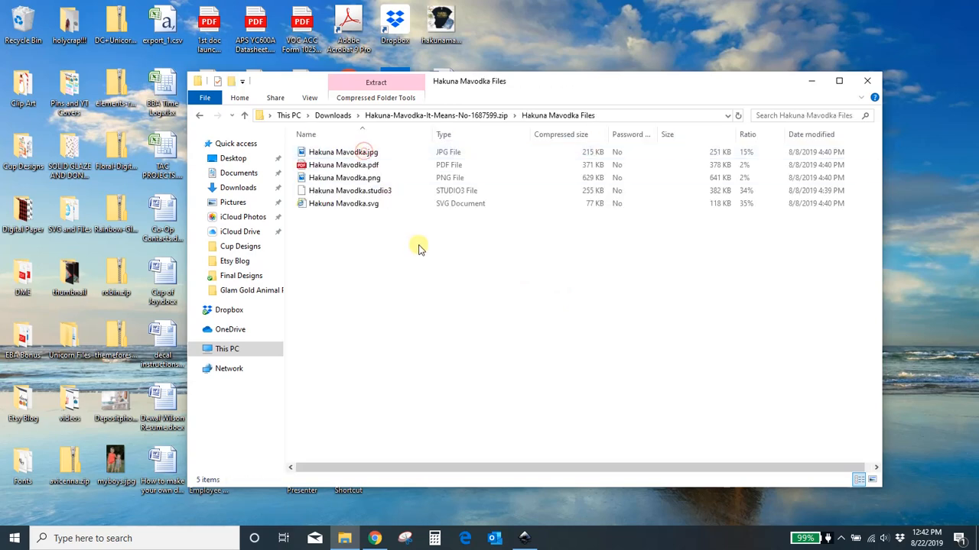
left_click(460, 156)
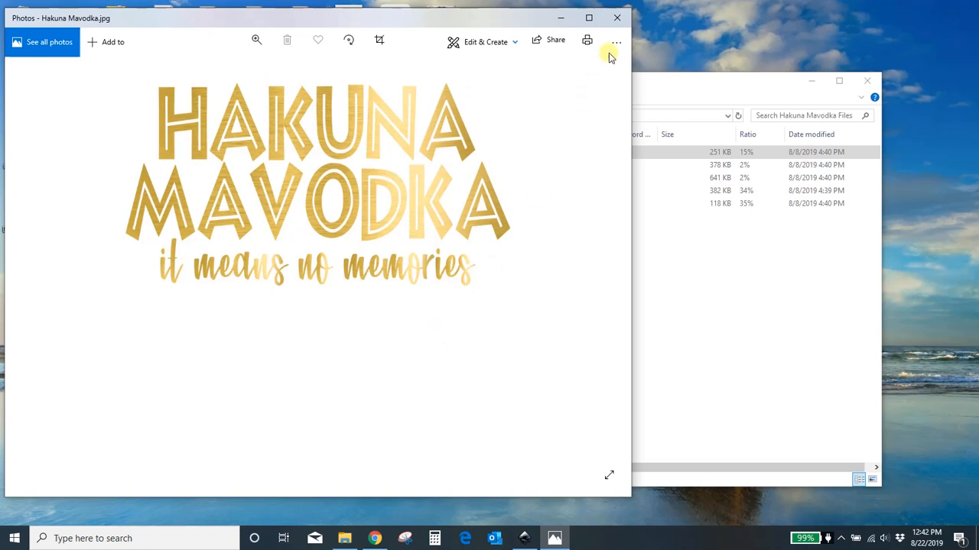
left_click(617, 16)
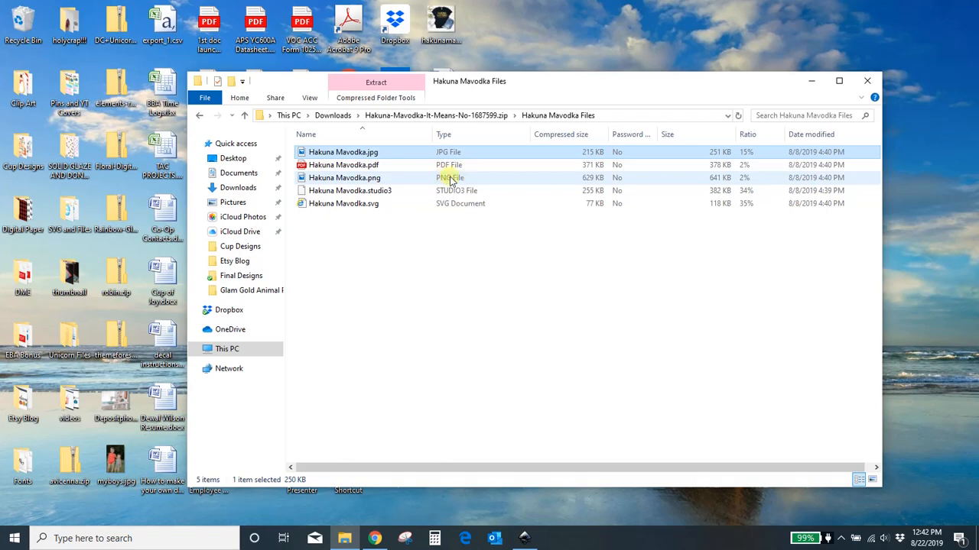
left_click(867, 80)
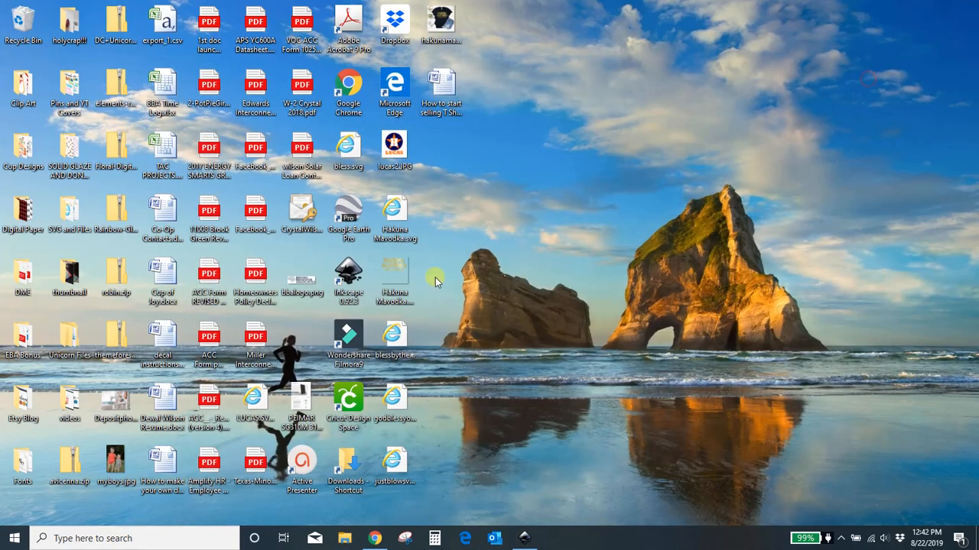
double_click(399, 269)
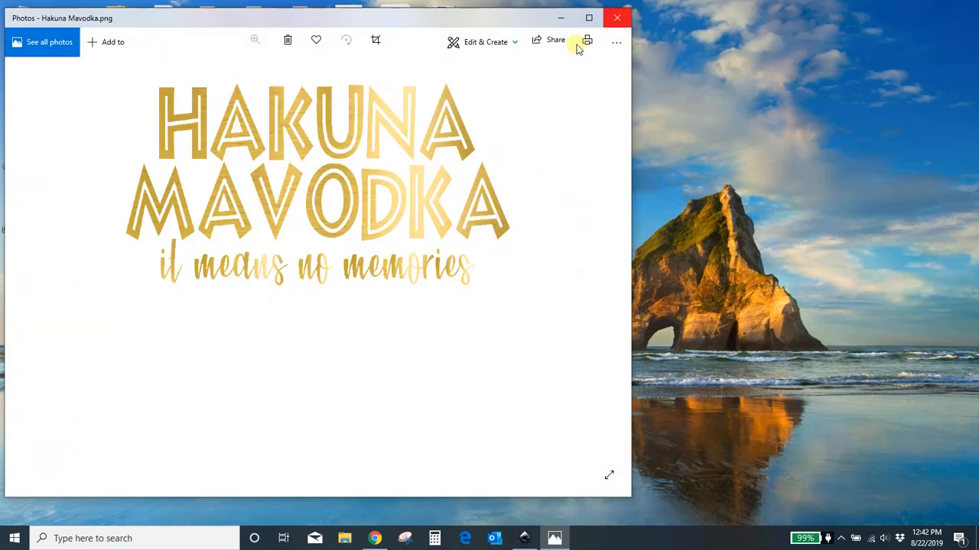
left_click(619, 21)
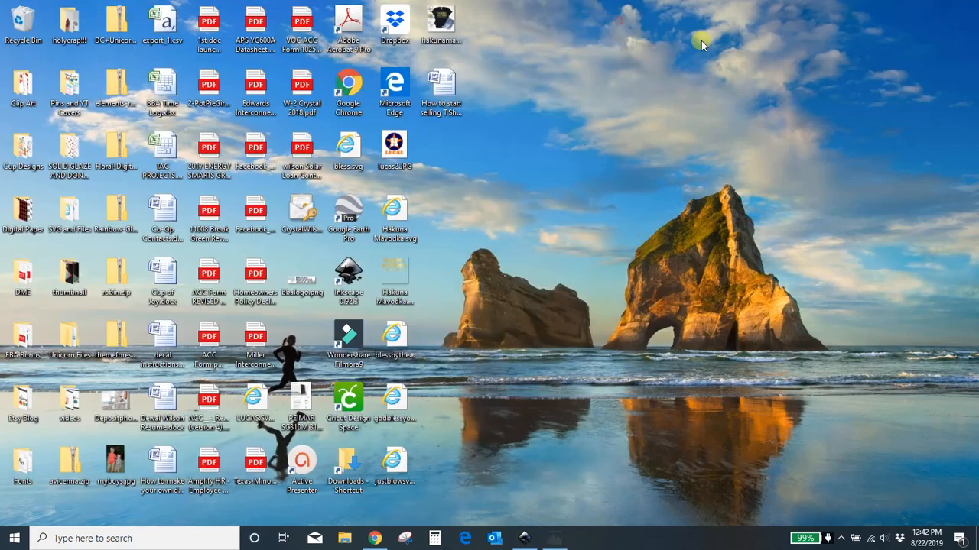
Switch to Printful in Chrome, log out of the account, and view the sign-up form before returning to the home page
left_click(374, 538)
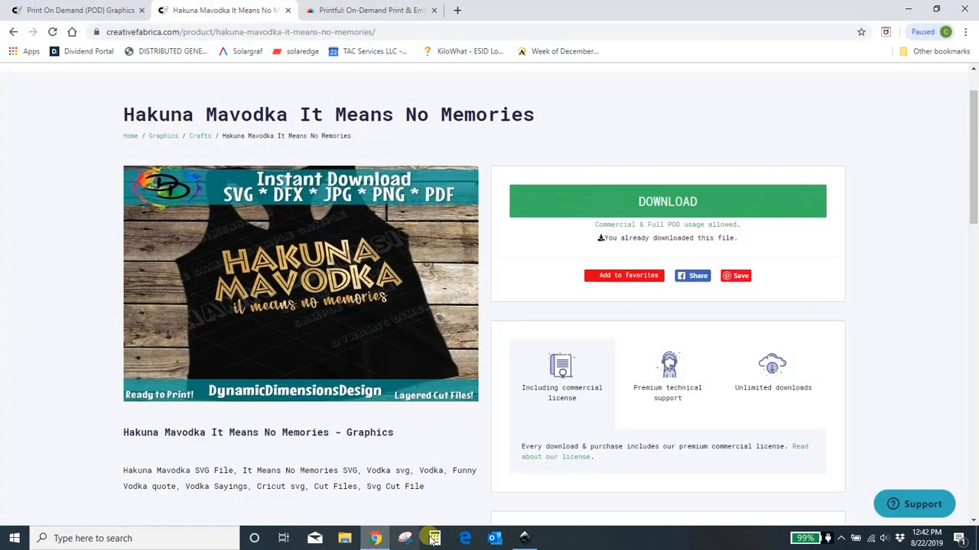
left_click(356, 15)
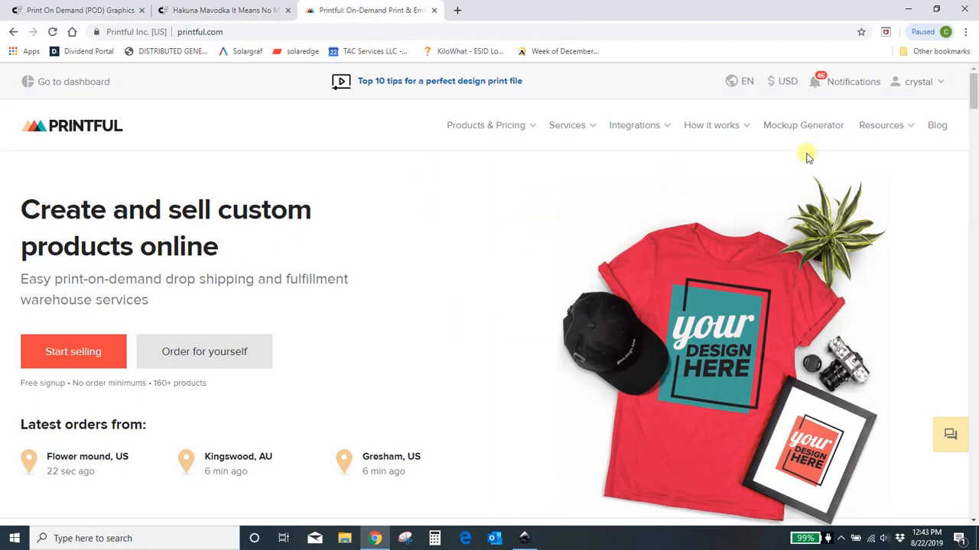
left_click(928, 82)
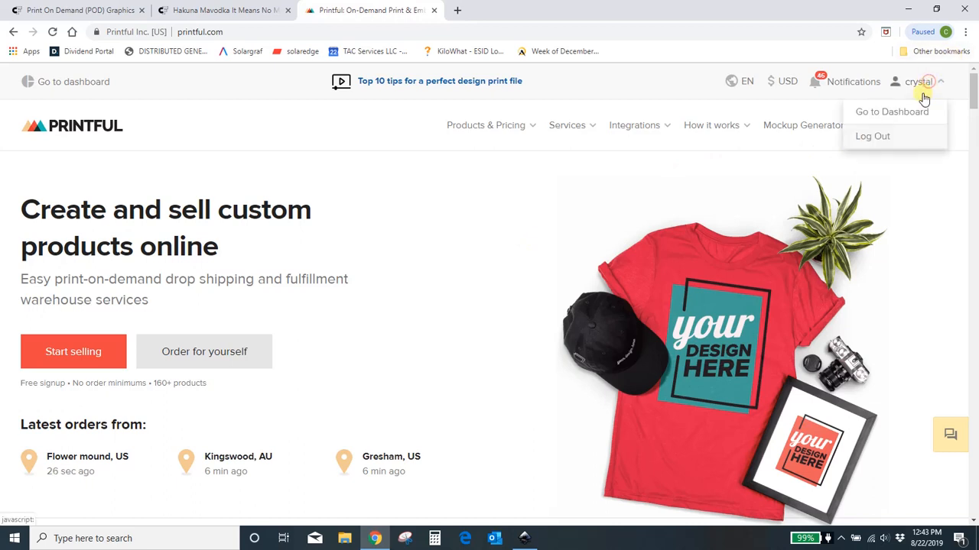
left_click(893, 138)
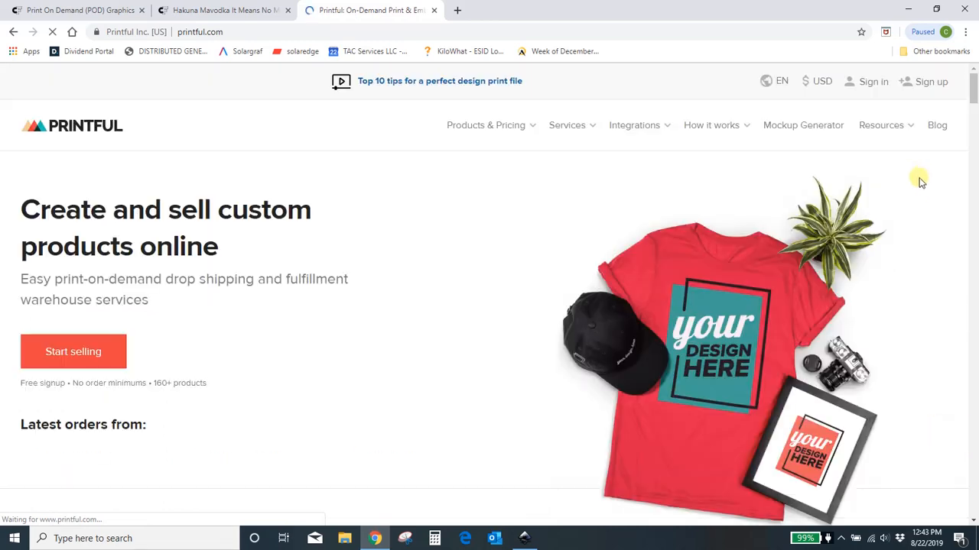
left_click(931, 85)
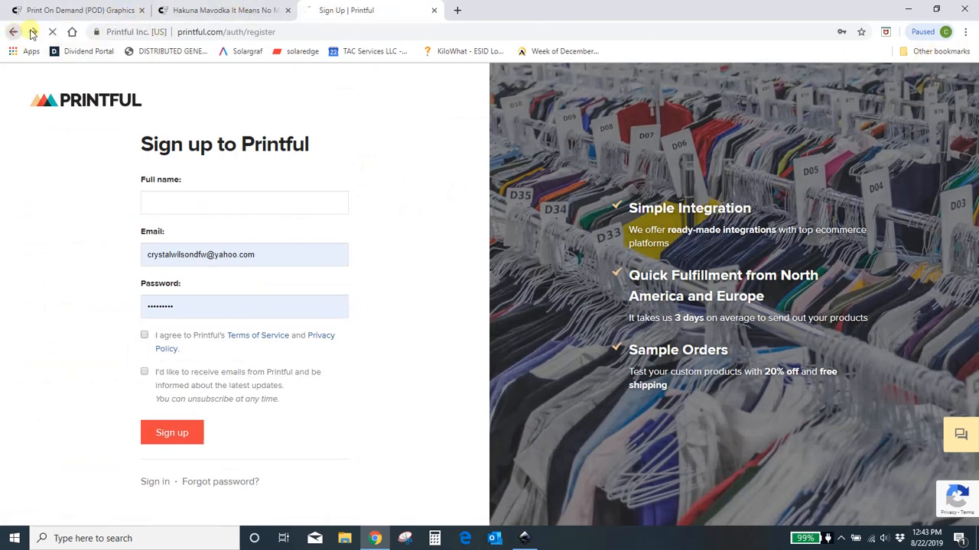
left_click(13, 31)
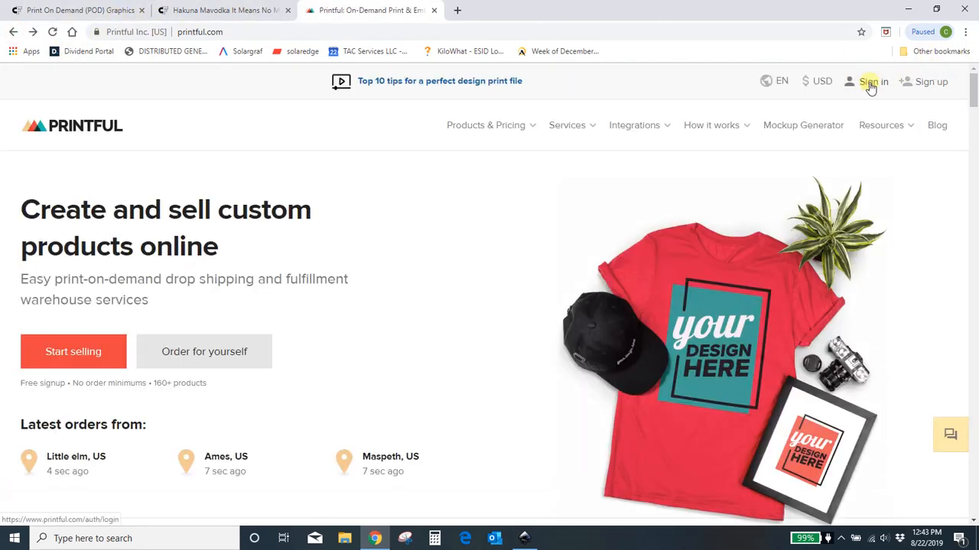
Sign back in to the Printful account and return from the dashboard to the Printful home page
left_click(872, 82)
left_click(170, 344)
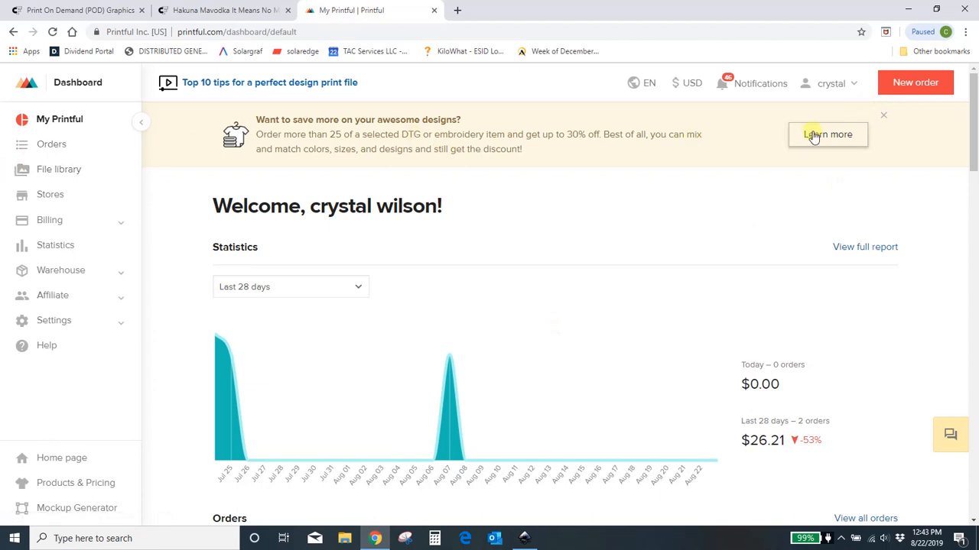
left_click(825, 84)
left_click(821, 116)
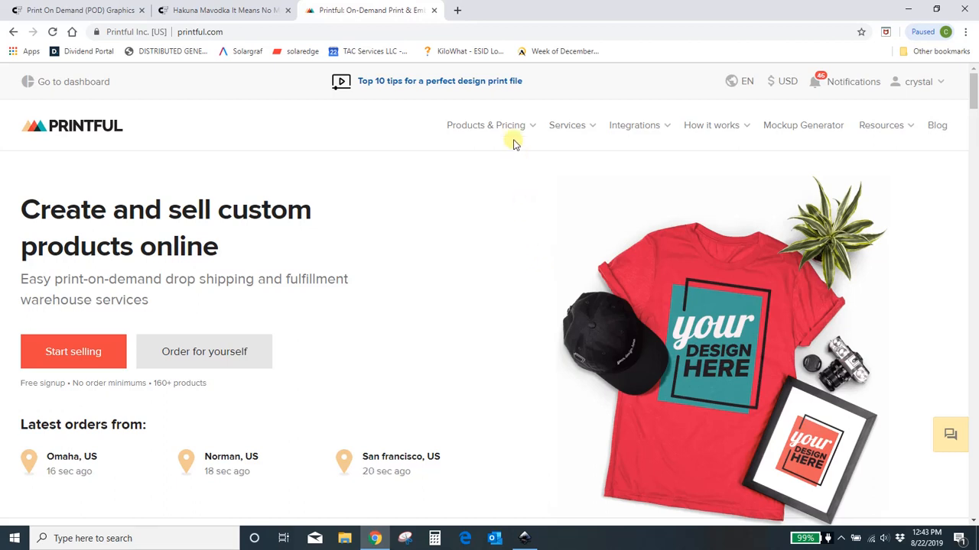
Start a basic order for yourself and open Women's clothing among the new products to add
mouse_move(647, 126)
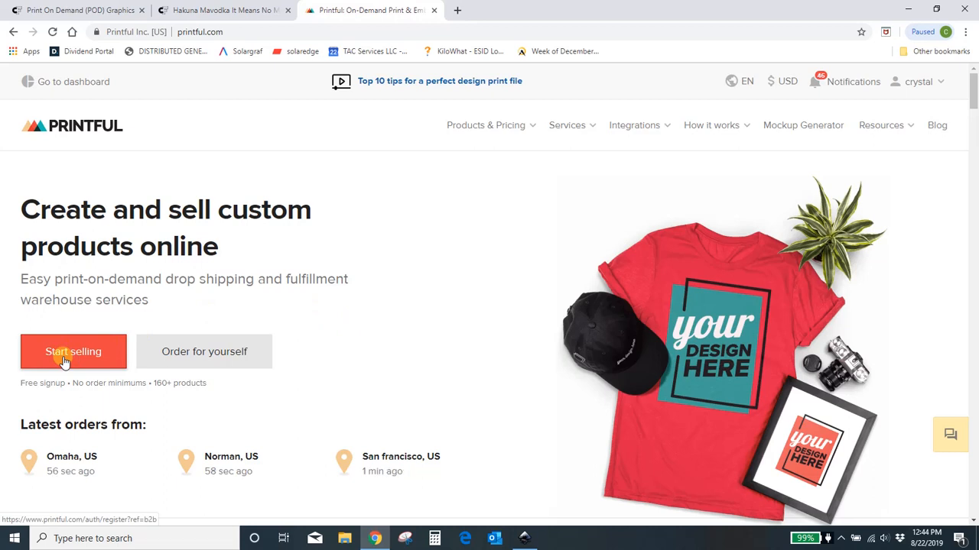
left_click(213, 362)
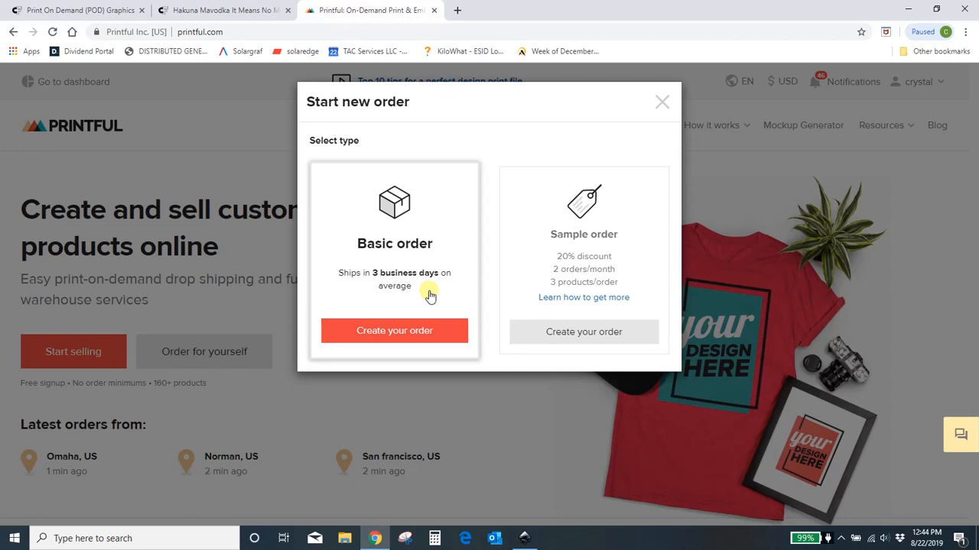
left_click(409, 331)
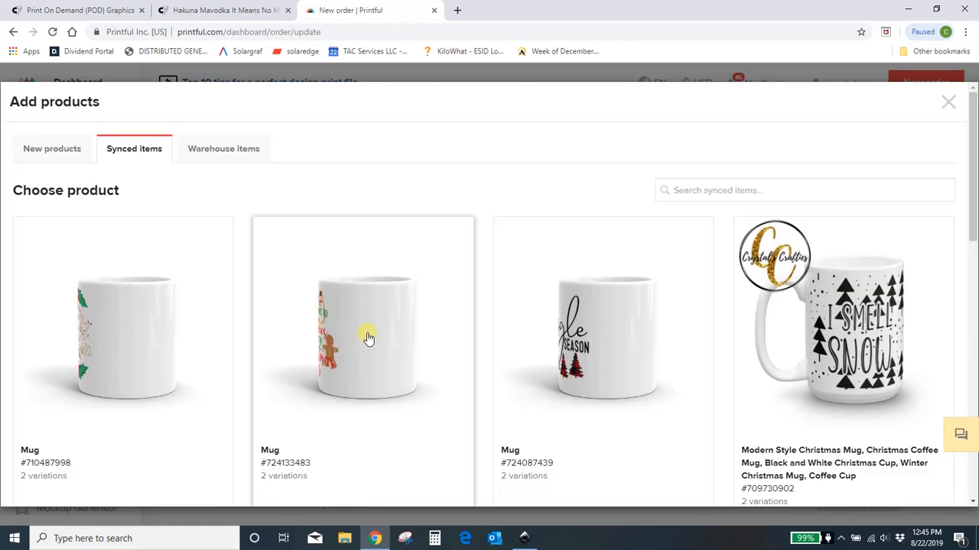
left_click(61, 148)
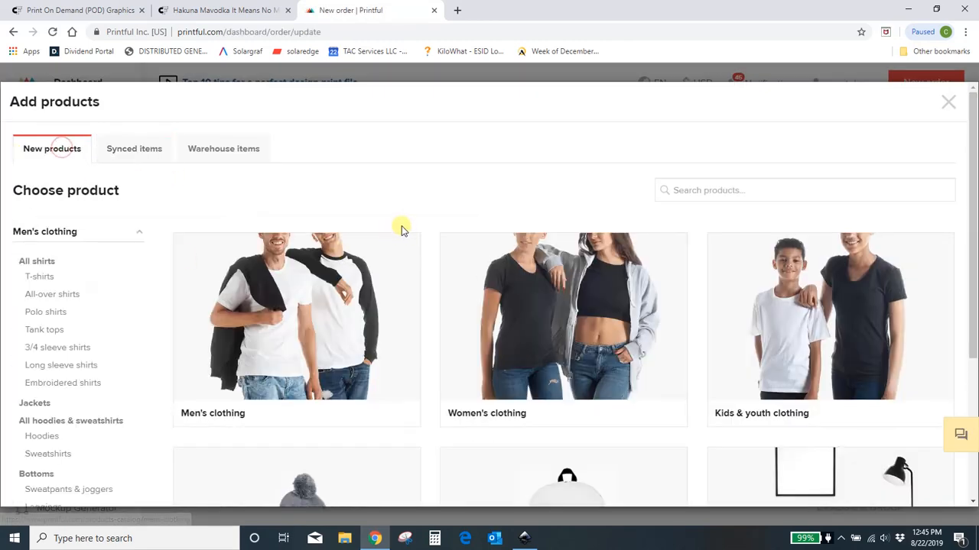
left_click(591, 327)
Examine the women's clothing categories, including shirts, tank tops, long sleeve shirts and hoodies
scroll(591, 326, "down", 4)
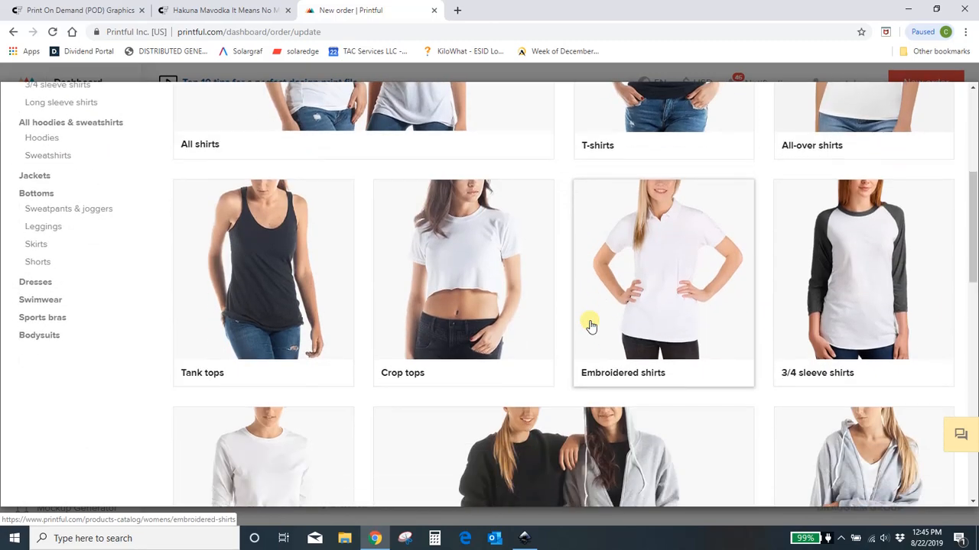
scroll(588, 317, "down", 2)
scroll(586, 321, "up", 5)
scroll(247, 423, "down", 1)
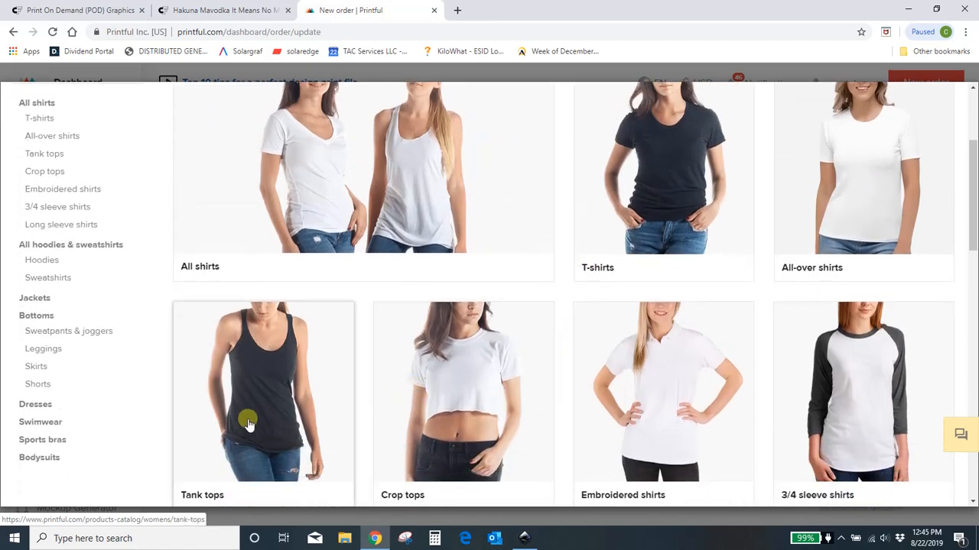
scroll(329, 355, "down", 10)
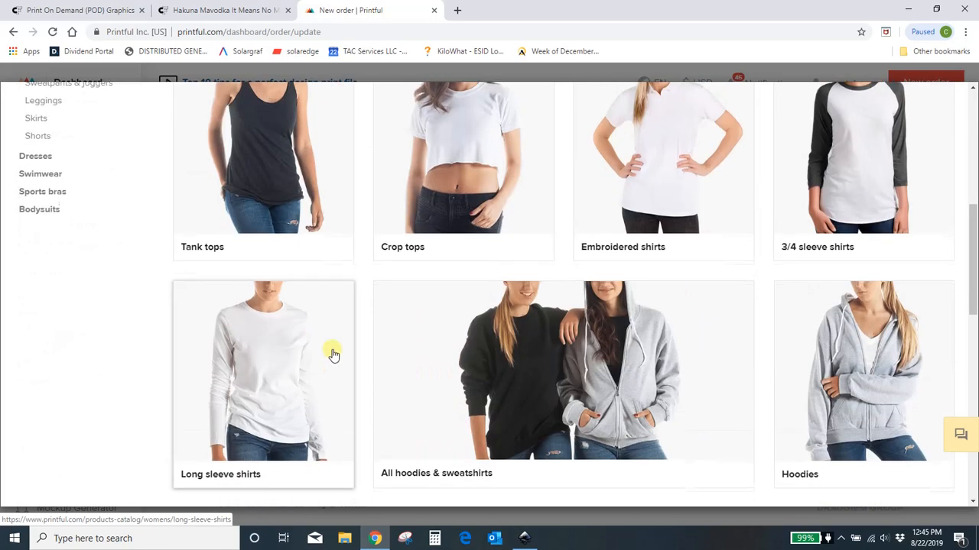
scroll(334, 350, "up", 10)
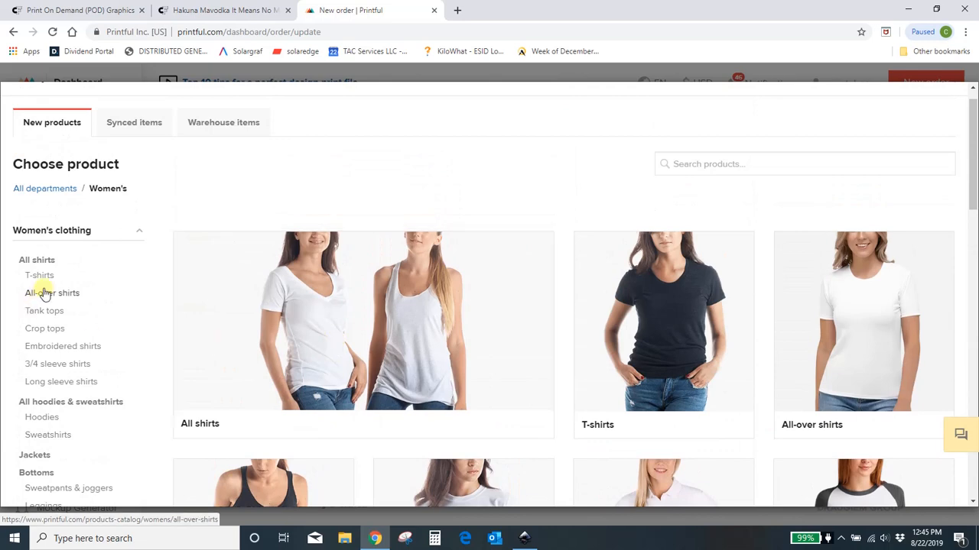
scroll(60, 319, "down", 1)
scroll(60, 319, "up", 1)
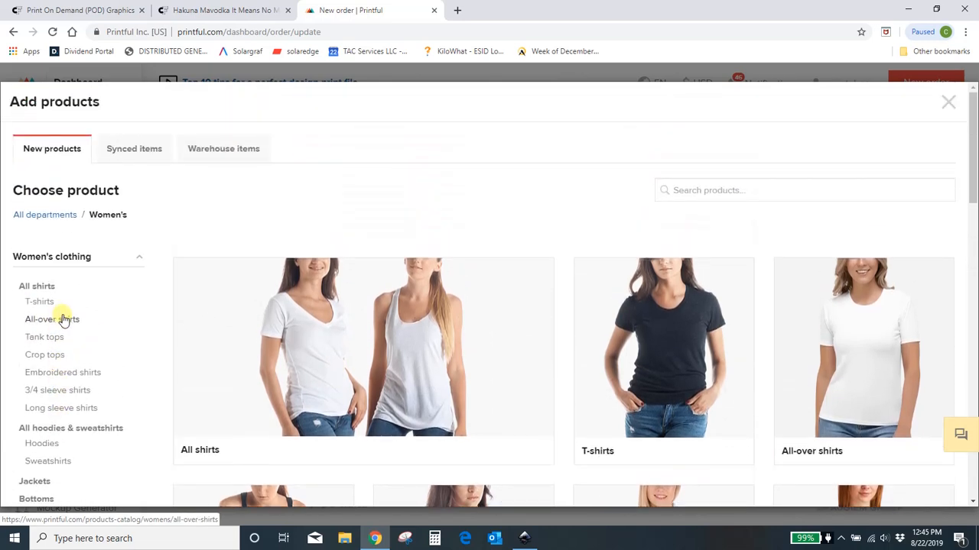
Return to all departments and look over the product categories, from men's clothing to home & living
left_click(45, 216)
scroll(322, 308, "down", 3)
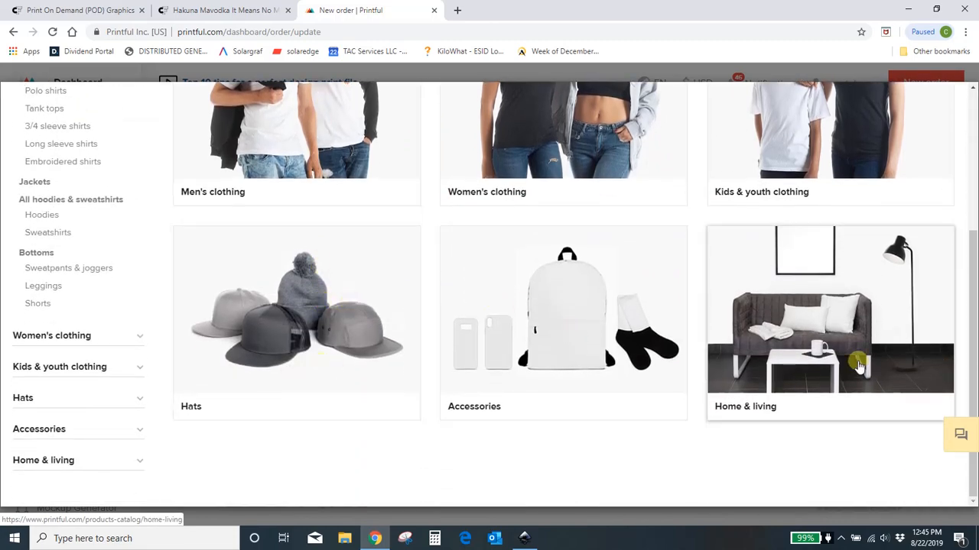
scroll(859, 366, "up", 3)
scroll(841, 332, "down", 3)
scroll(841, 277, "up", 3)
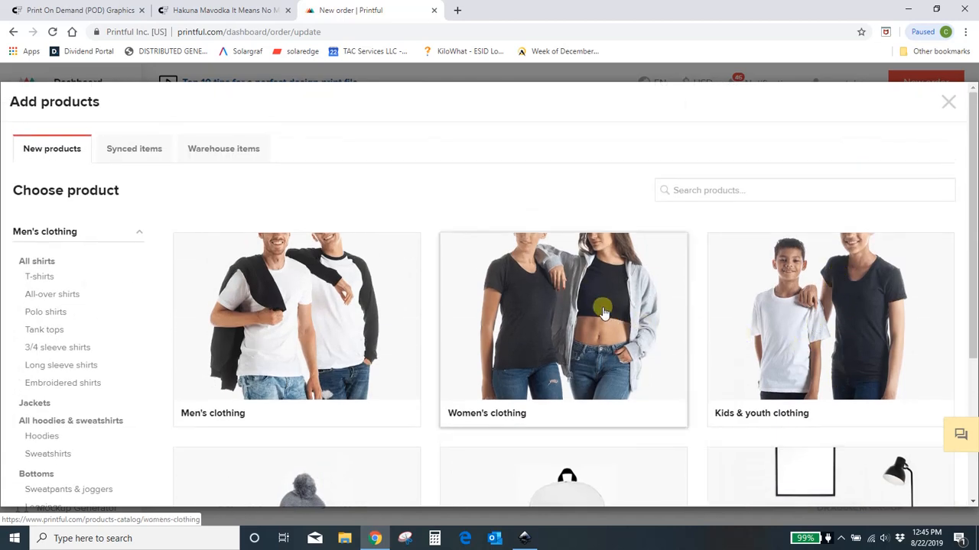
Open the women's tank tops and choose the Women's Racerback Tank | Bella + Canvas 8430
left_click(566, 344)
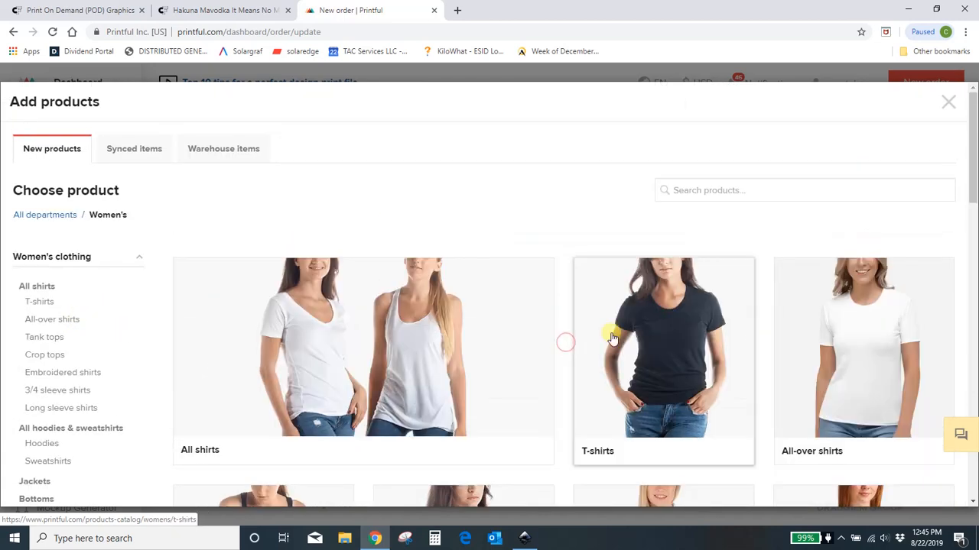
scroll(611, 338, "down", 3)
left_click(280, 320)
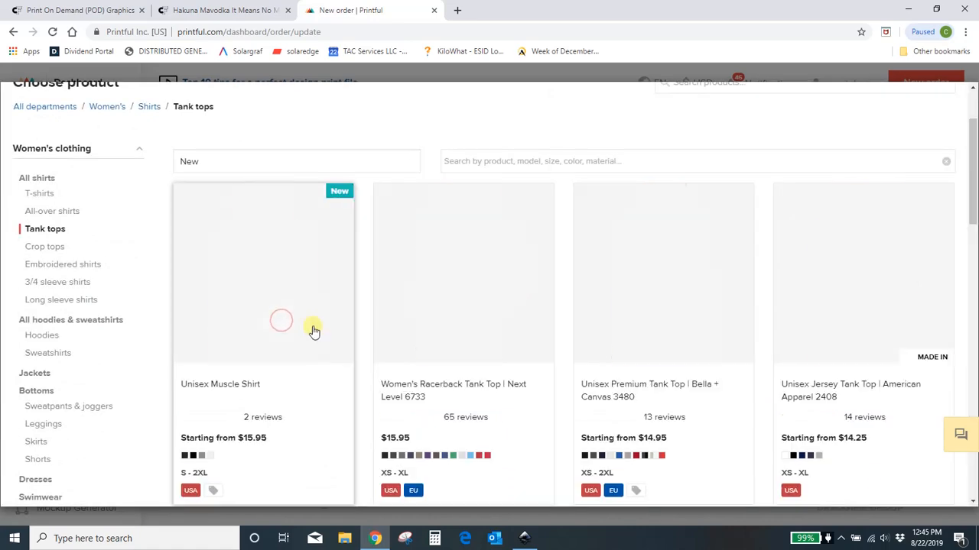
scroll(287, 329, "down", 4)
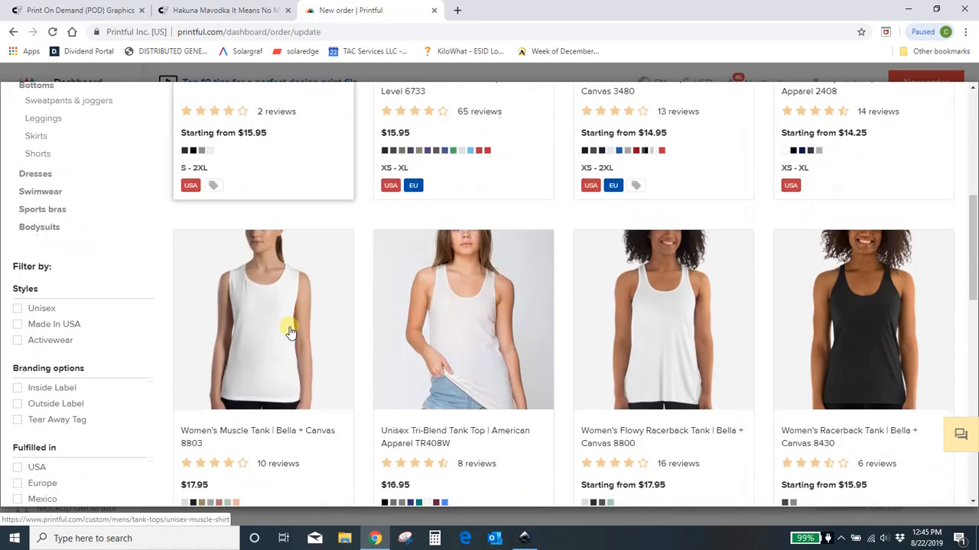
left_click(866, 349)
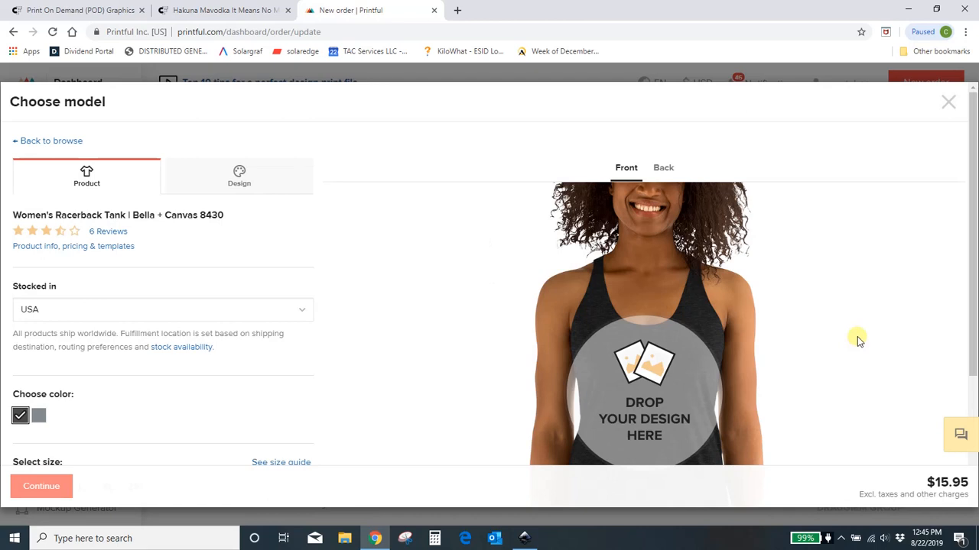
Open the store's file library for the tank's front design and delete the existing Hakuna-Mavodka.png
scroll(857, 339, "down", 2)
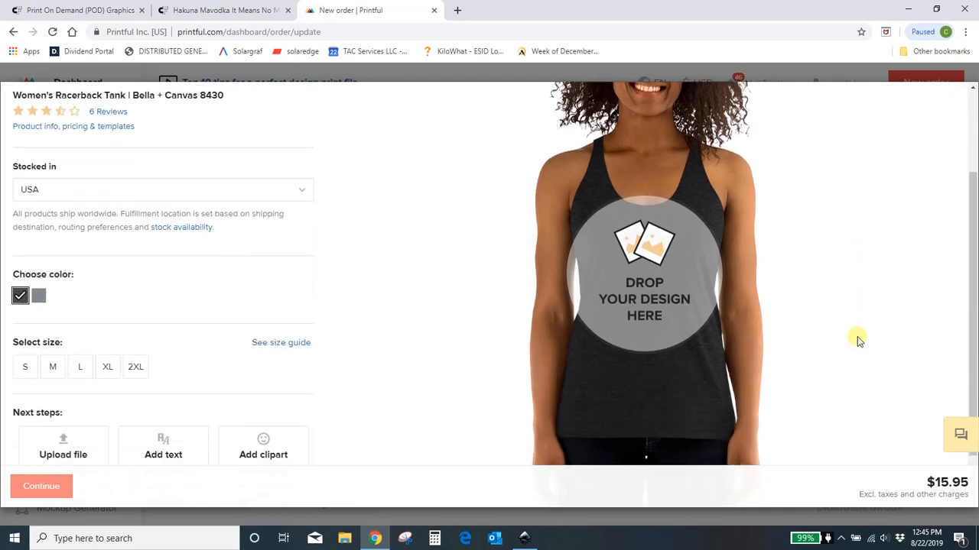
left_click(646, 296)
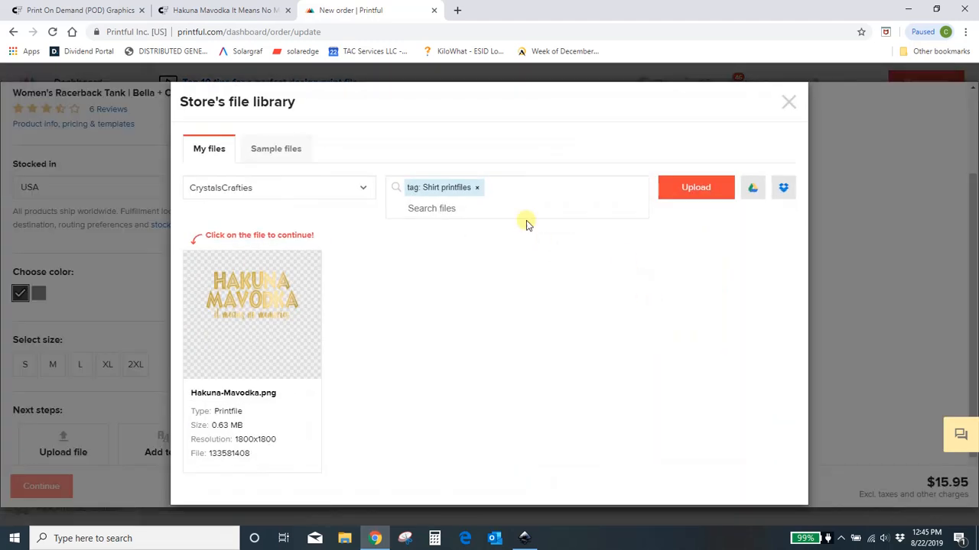
mouse_move(259, 309)
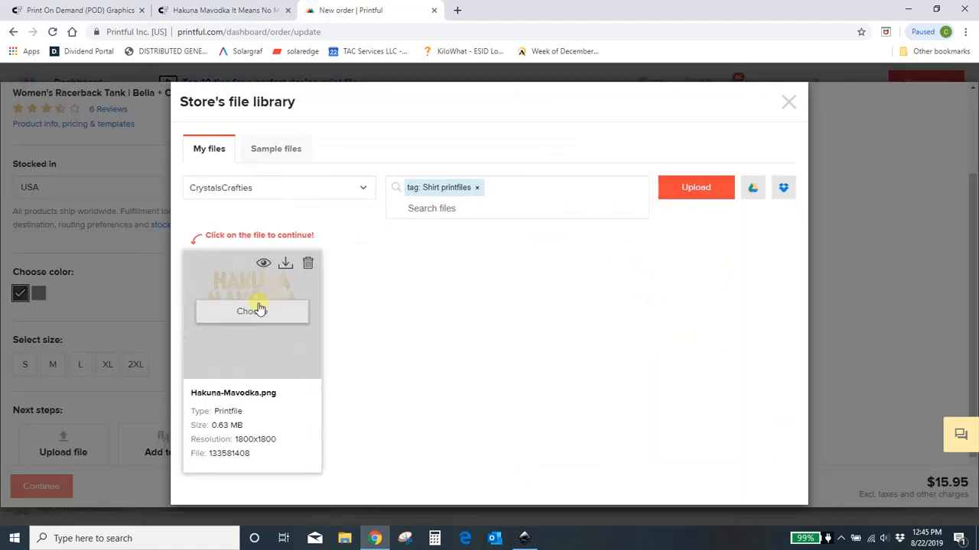
left_click(310, 263)
left_click(344, 207)
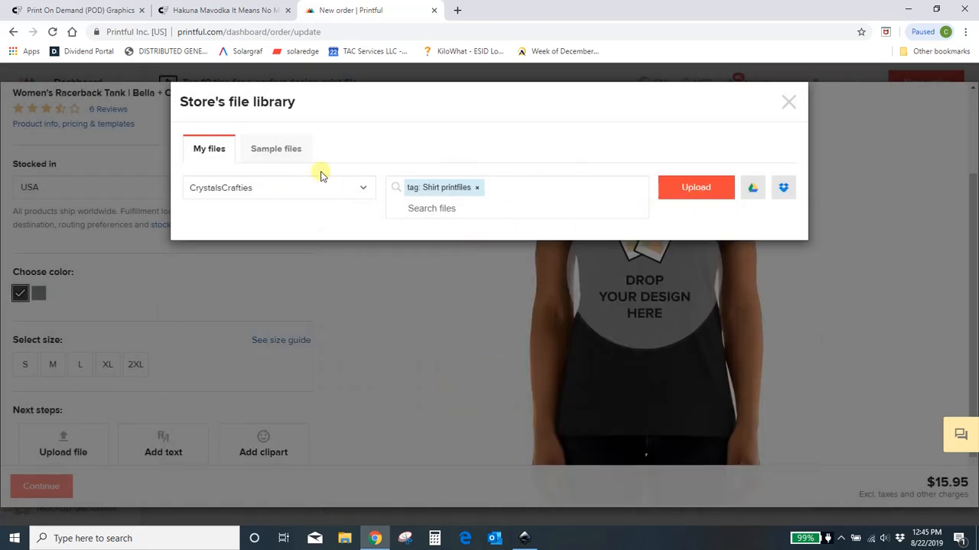
Upload Hakuna Mavodka.png from the Desktop and choose it as the racerback tank's front design
left_click(705, 189)
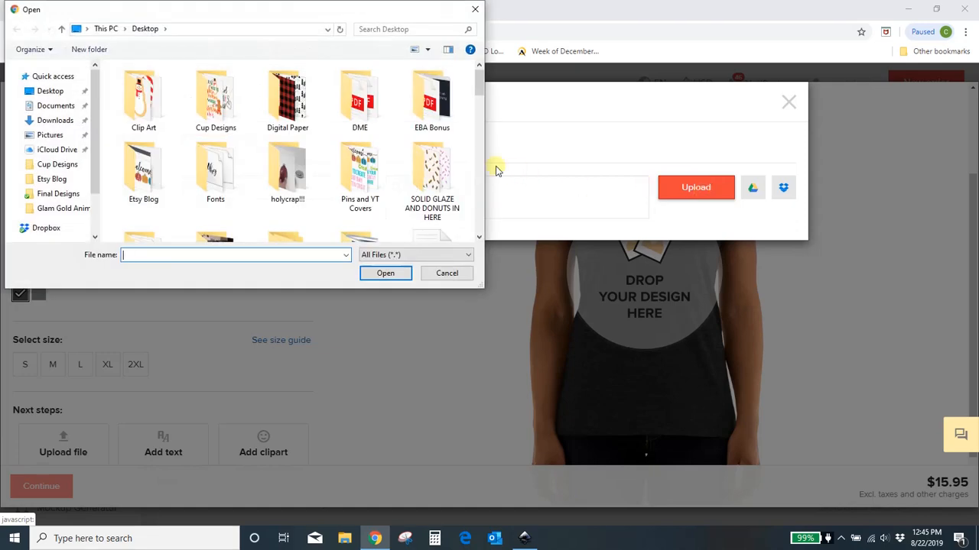
scroll(432, 164, "down", 3)
scroll(433, 164, "down", 10)
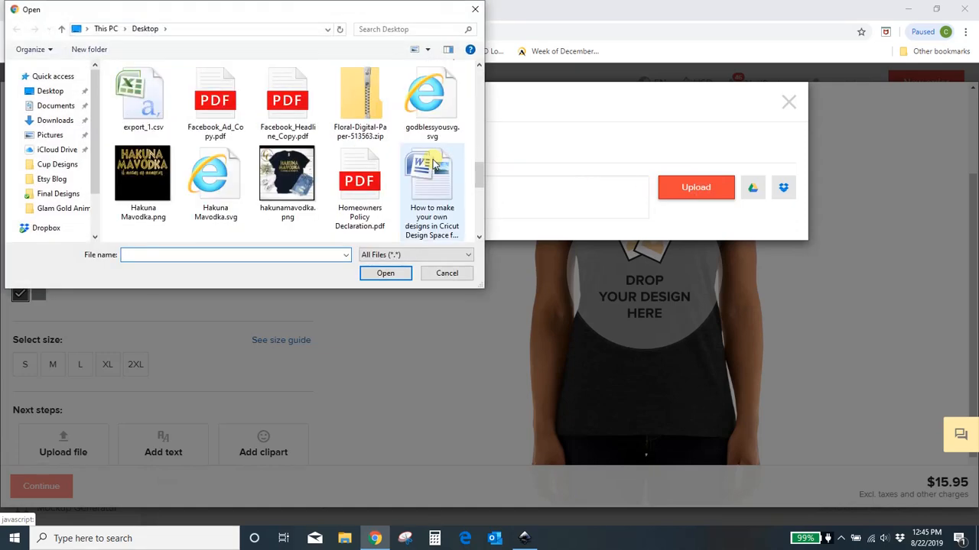
scroll(433, 163, "down", 1)
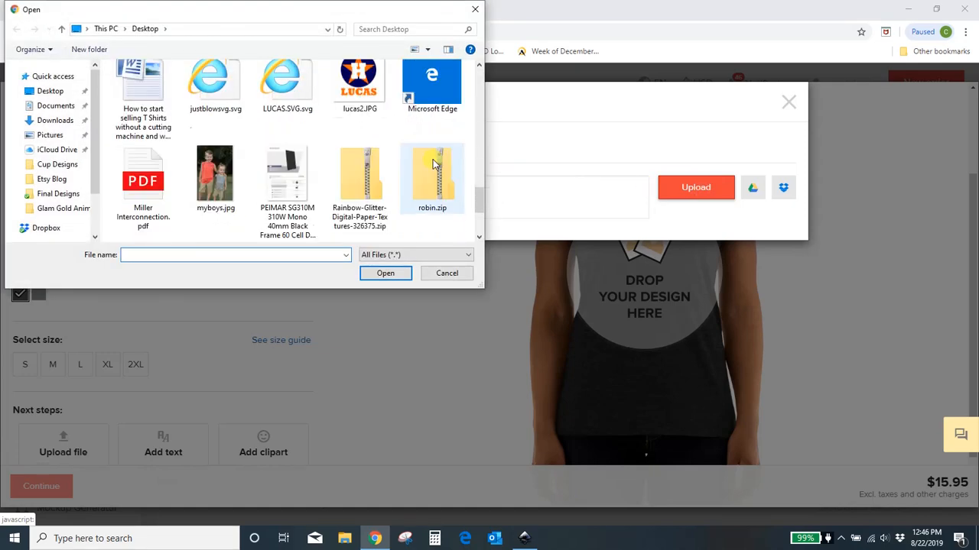
scroll(433, 164, "up", 1)
left_click(140, 90)
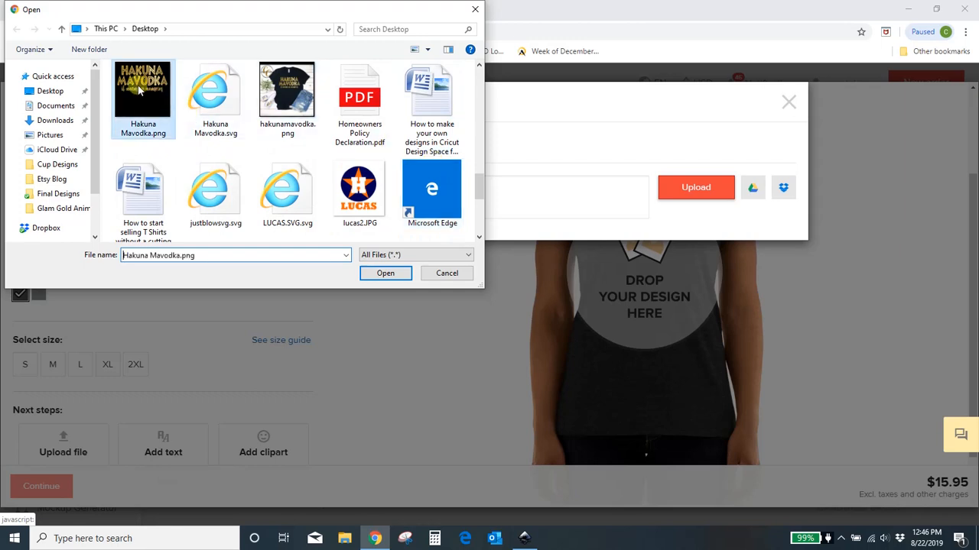
left_click(386, 273)
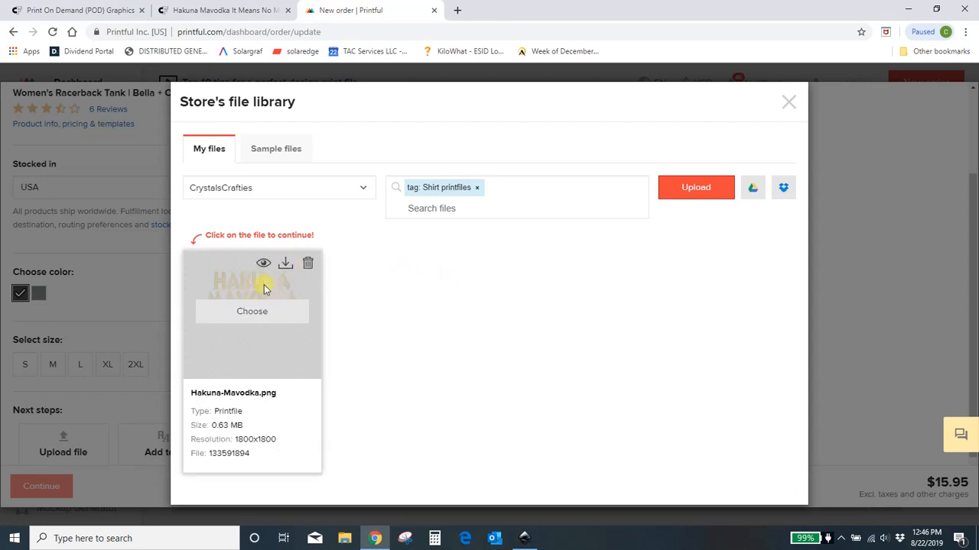
left_click(248, 312)
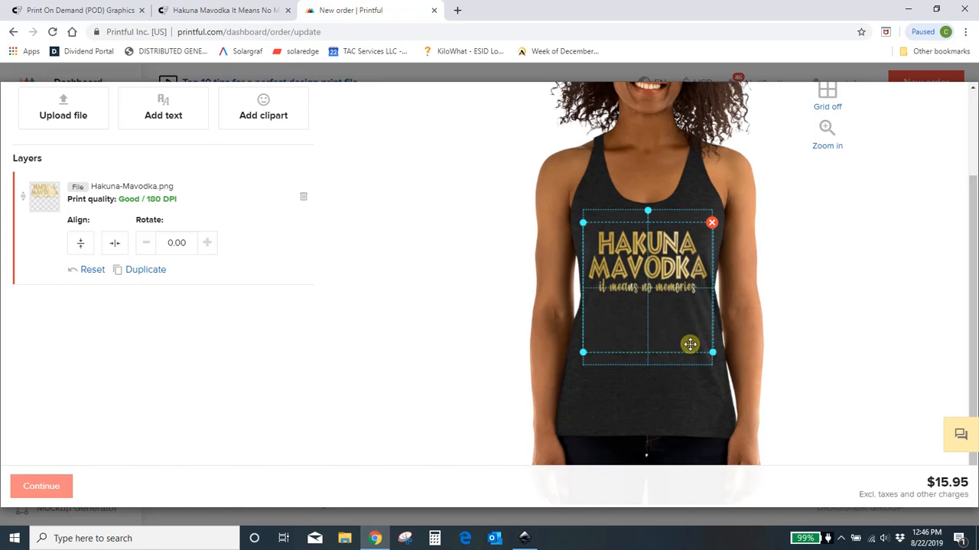
Shrink the Hakuna Mavodka design slightly and move it up toward the tank's neckline
left_click_drag(712, 353, 711, 350)
left_click_drag(661, 268, 662, 260)
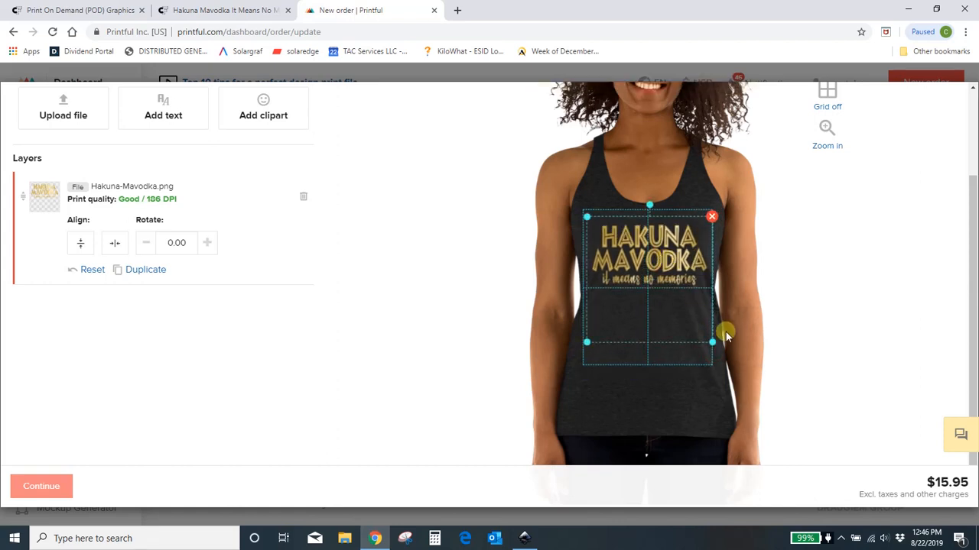
scroll(836, 344, "up", 2)
scroll(837, 344, "down", 2)
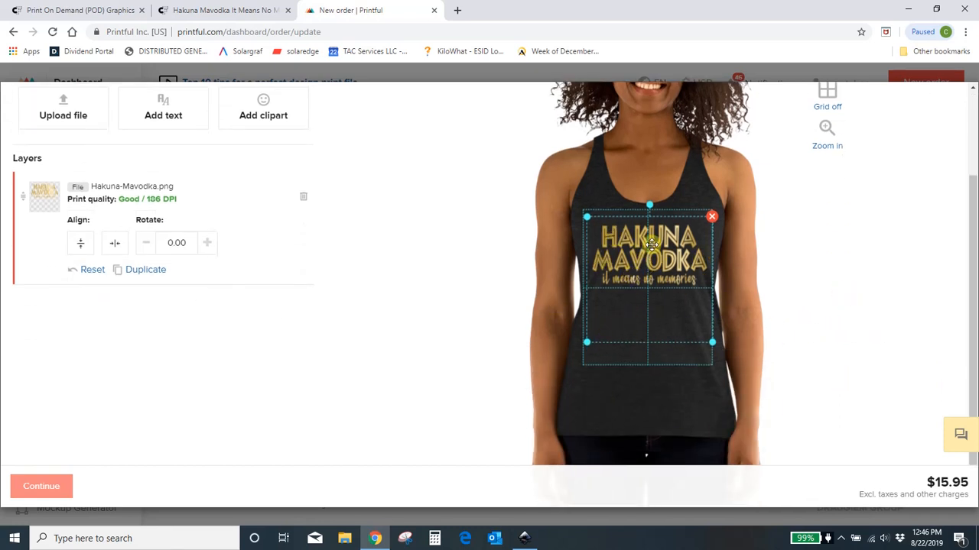
left_click(798, 283)
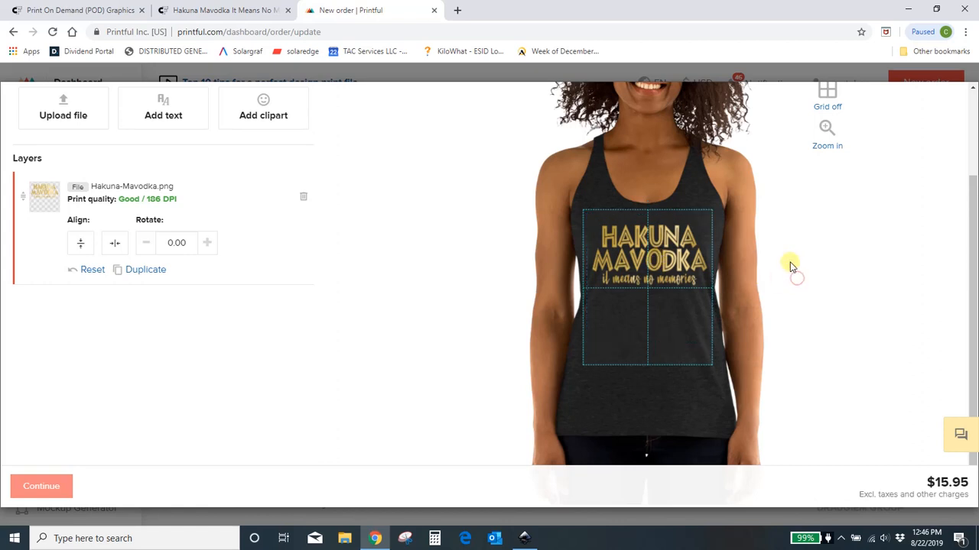
Try placing the design lower on the tank, partly outside the print area, and move it back up near the neckline
left_click(688, 264)
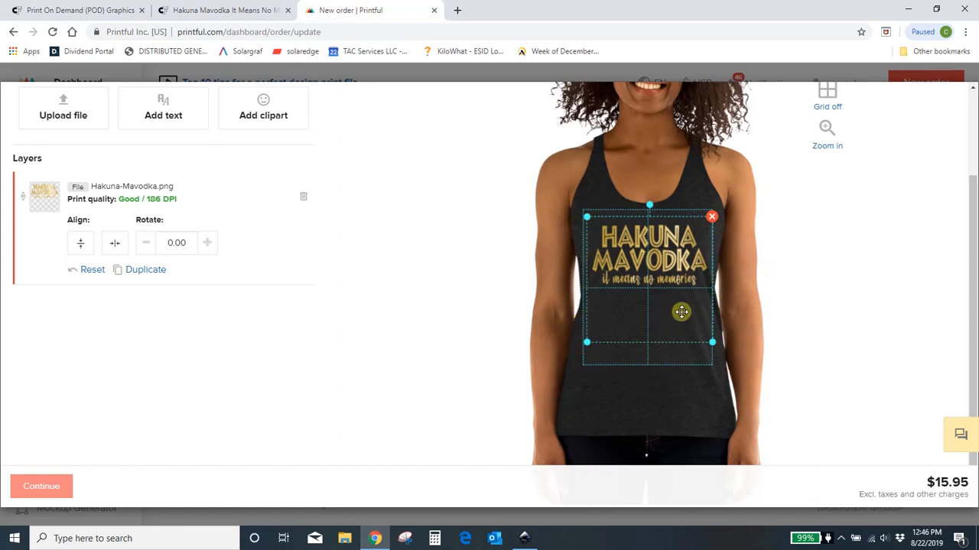
left_click_drag(691, 259, 718, 316)
scroll(764, 321, "up", 2)
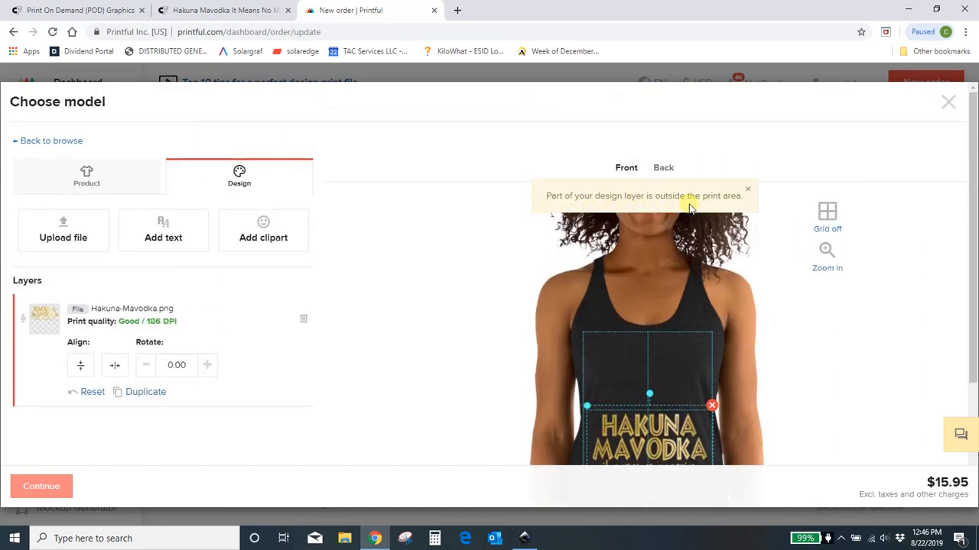
scroll(787, 290, "down", 2)
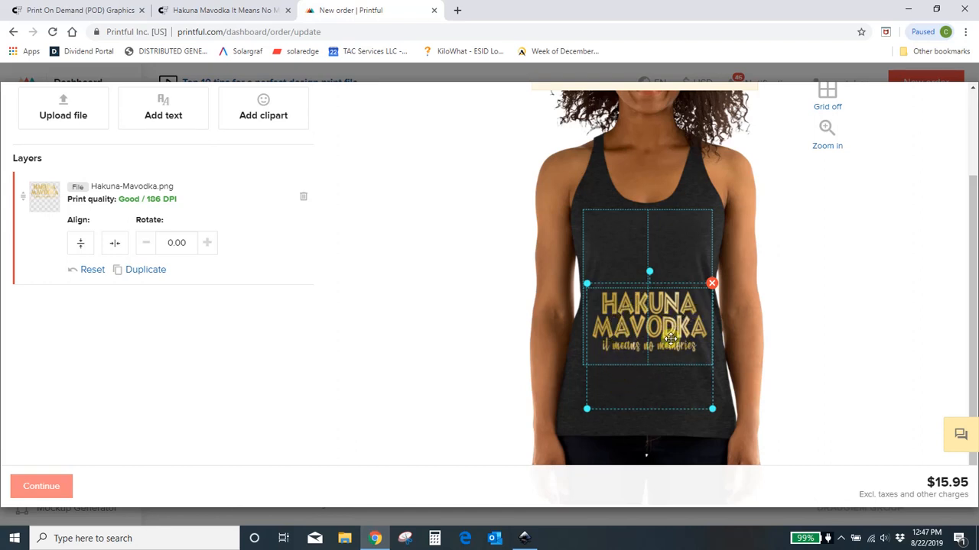
left_click_drag(671, 339, 670, 272)
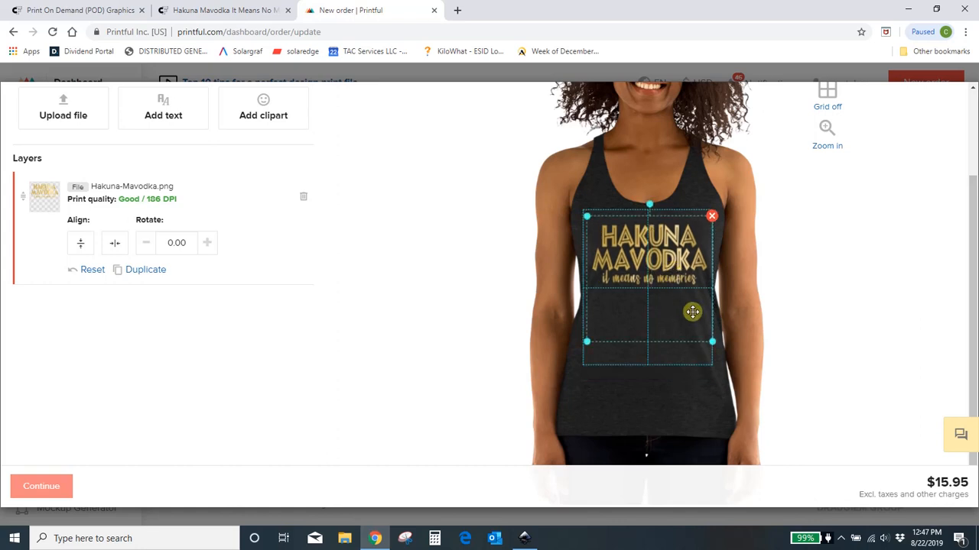
left_click(807, 294)
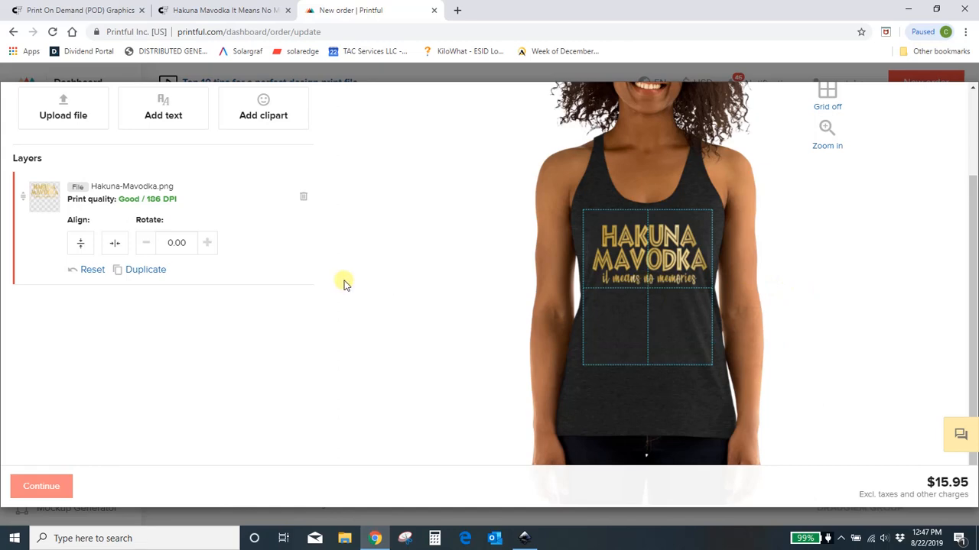
Go back to the women's tank tops and choose the Women's Tri-Blend Tank Top | American Apparel TR308
scroll(245, 294, "up", 3)
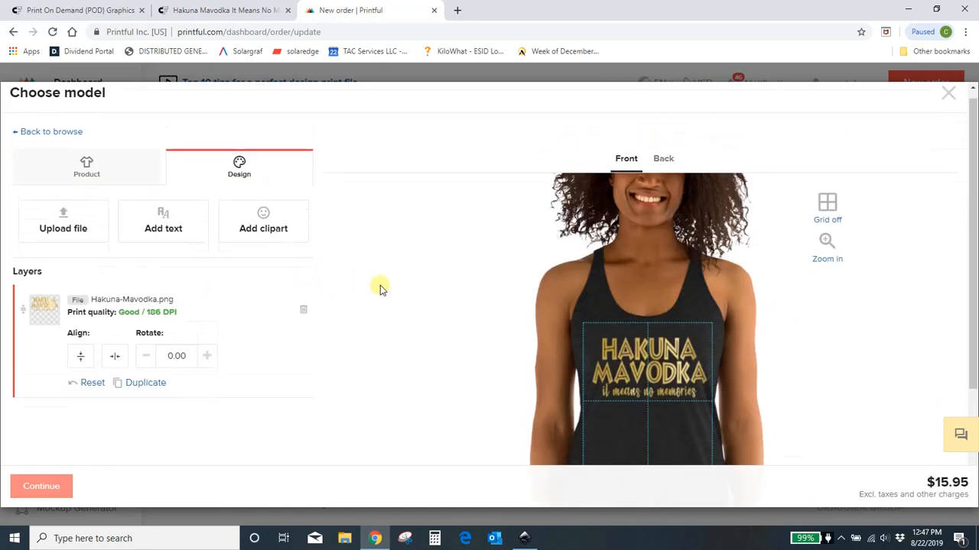
scroll(380, 286, "down", 3)
scroll(229, 283, "up", 3)
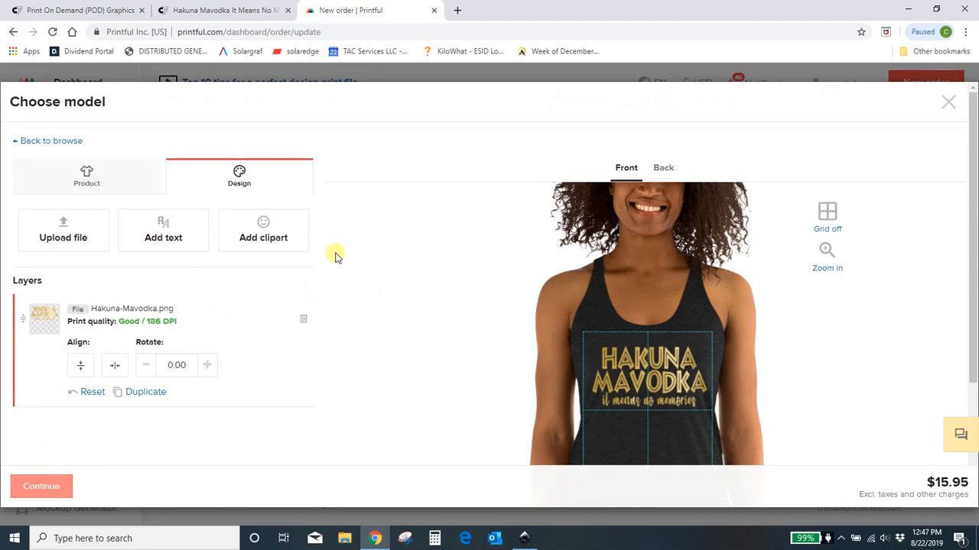
left_click(42, 144)
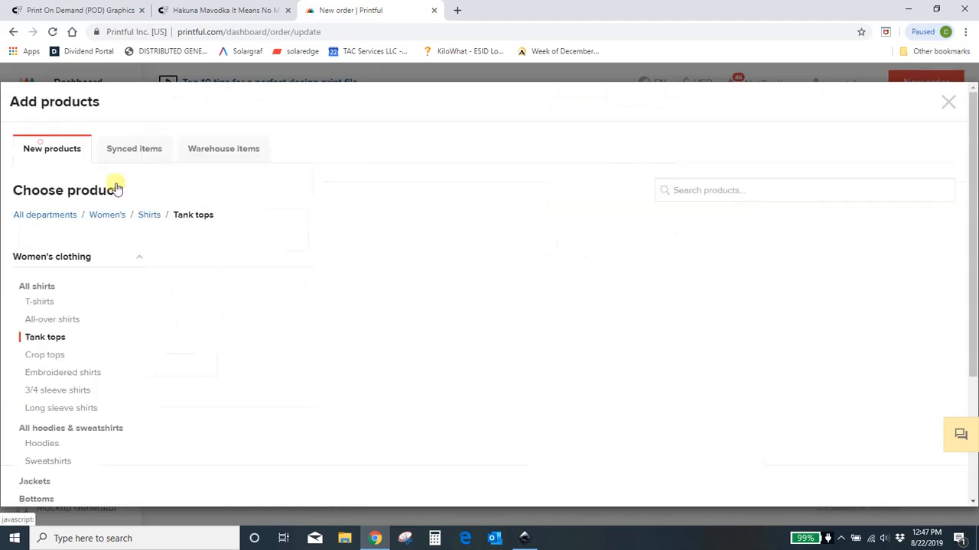
scroll(345, 255, "down", 4)
scroll(339, 269, "down", 5)
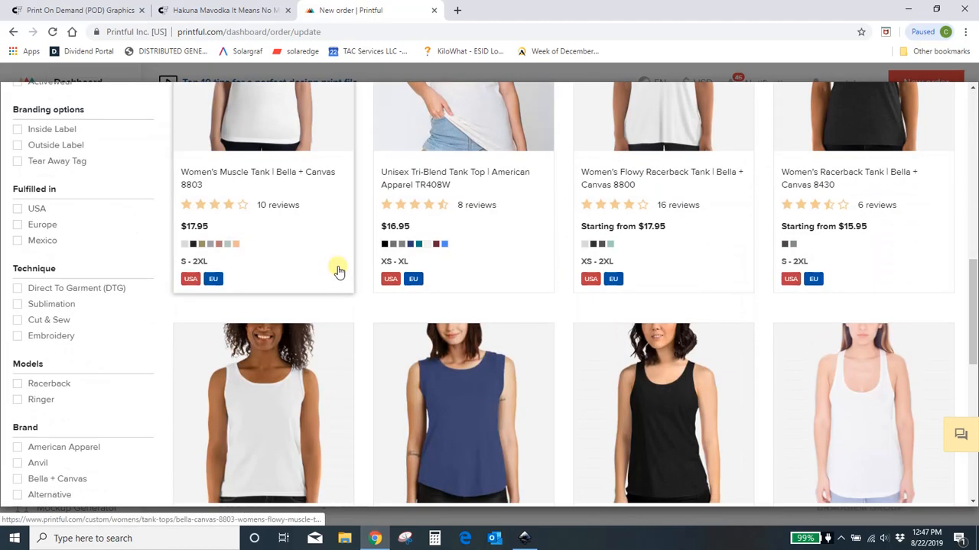
scroll(339, 268, "up", 2)
scroll(339, 268, "down", 2)
left_click(648, 409)
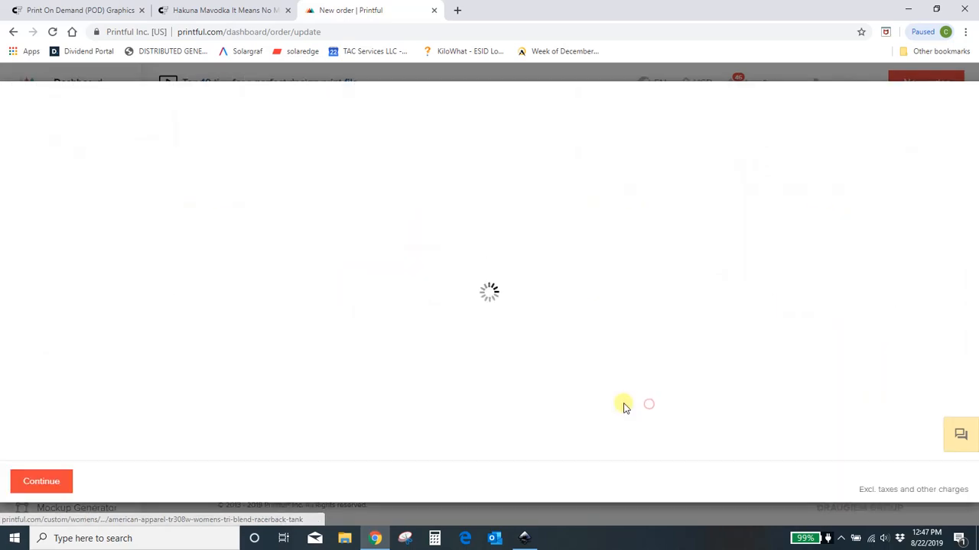
Select size S for the Tri-Black tank and place Hakuna-Mavodka.png from the file library on its front
scroll(442, 260, "down", 2)
scroll(442, 260, "down", 1)
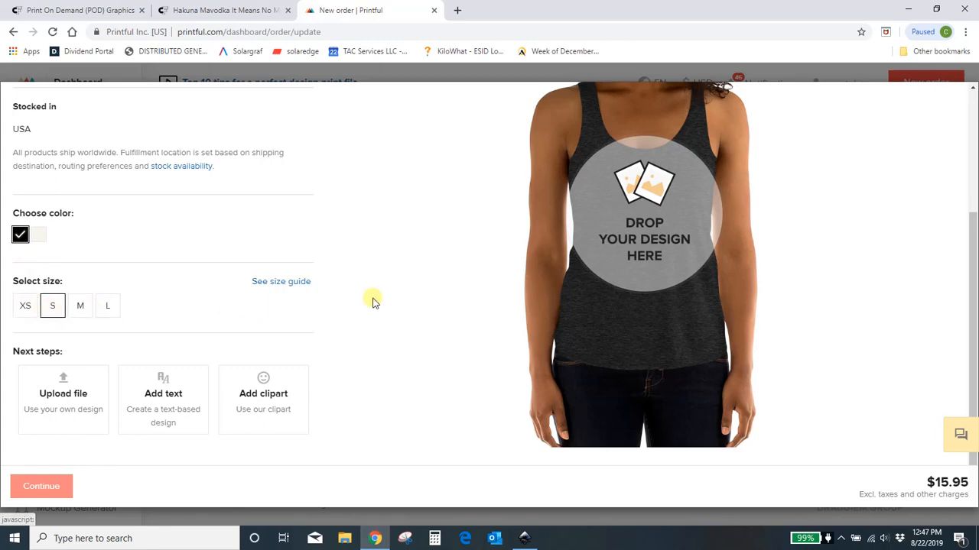
left_click(651, 213)
left_click(274, 304)
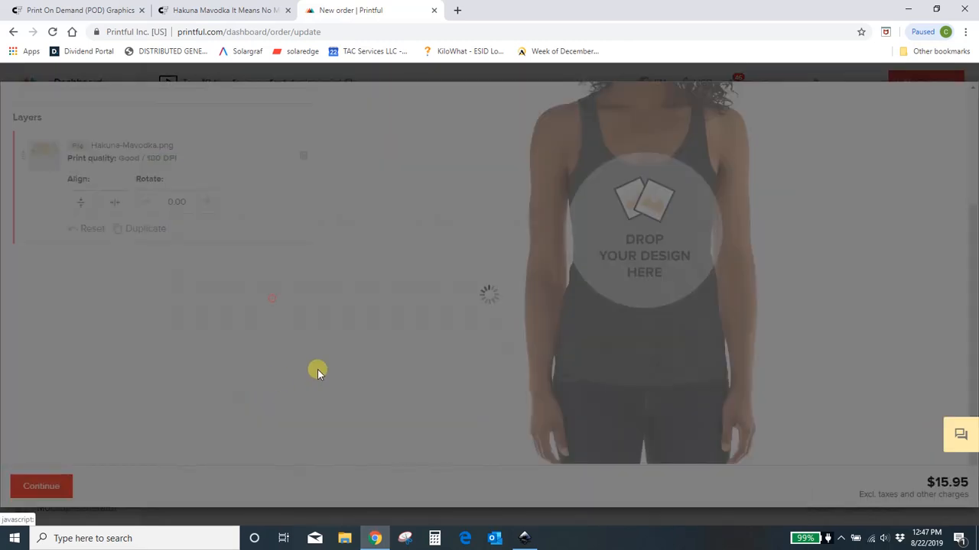
Move the design up toward the top of the print area and add the finished tank to the order
left_click_drag(669, 238, 668, 227)
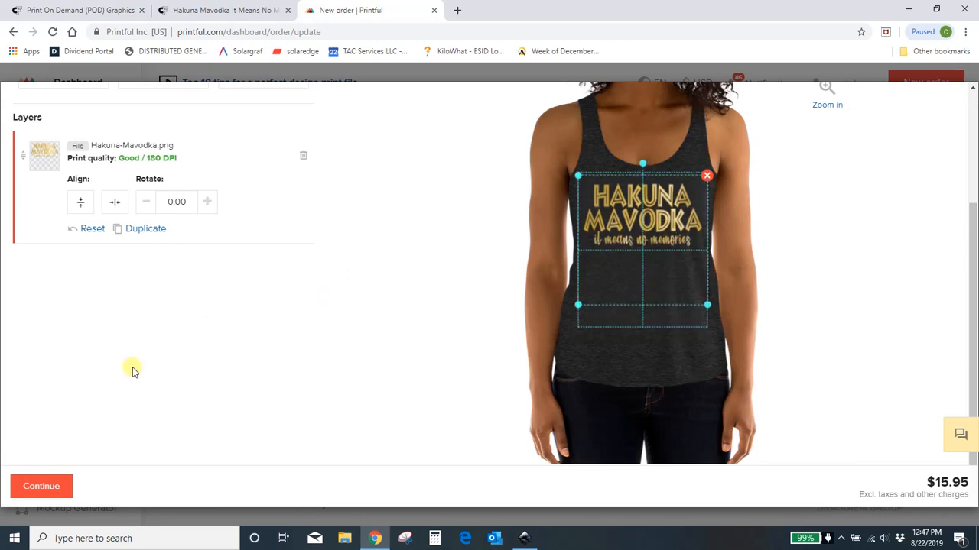
left_click(37, 490)
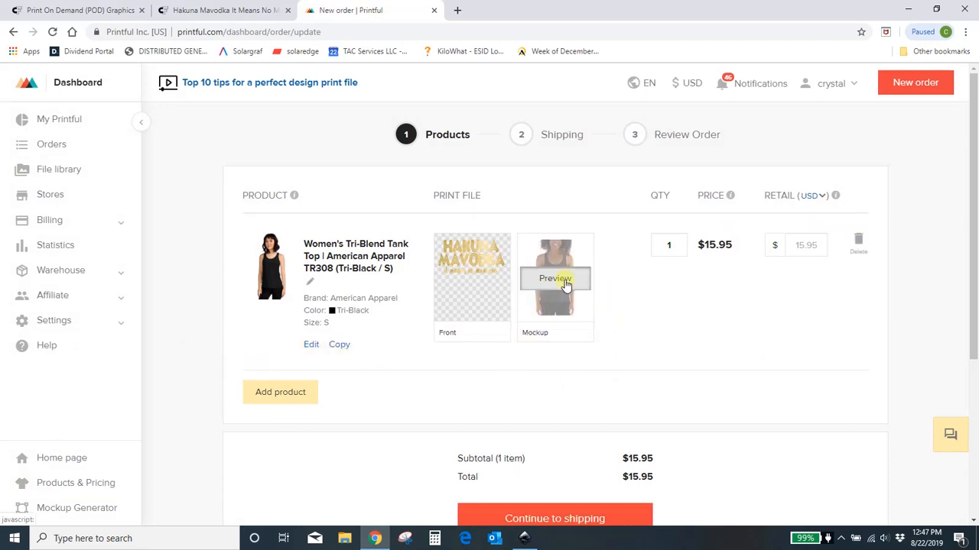
Preview the mockup of the ordered tank top and close the preview
left_click(561, 275)
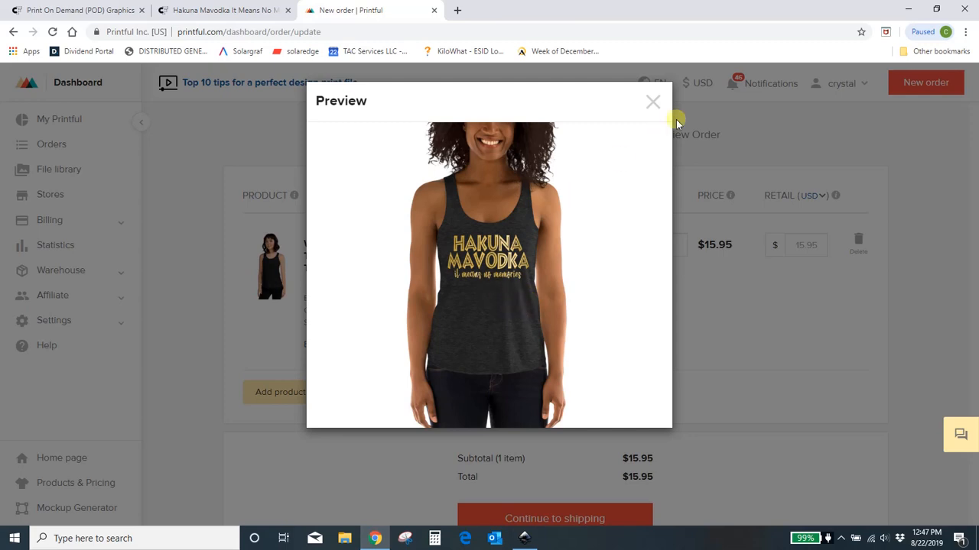
left_click(654, 103)
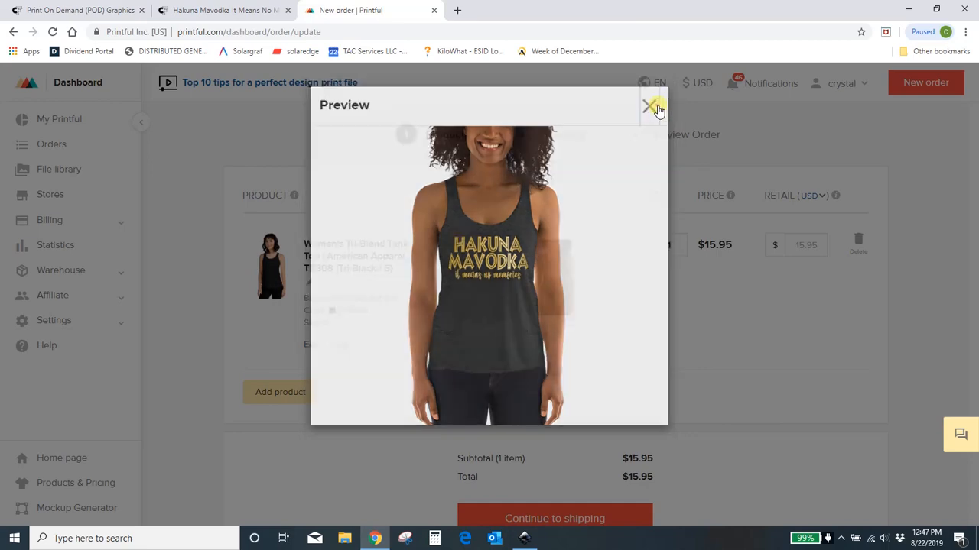
Continue the tank top order to shipping and look over the shipping address fields without filling them in
scroll(760, 280, "down", 3)
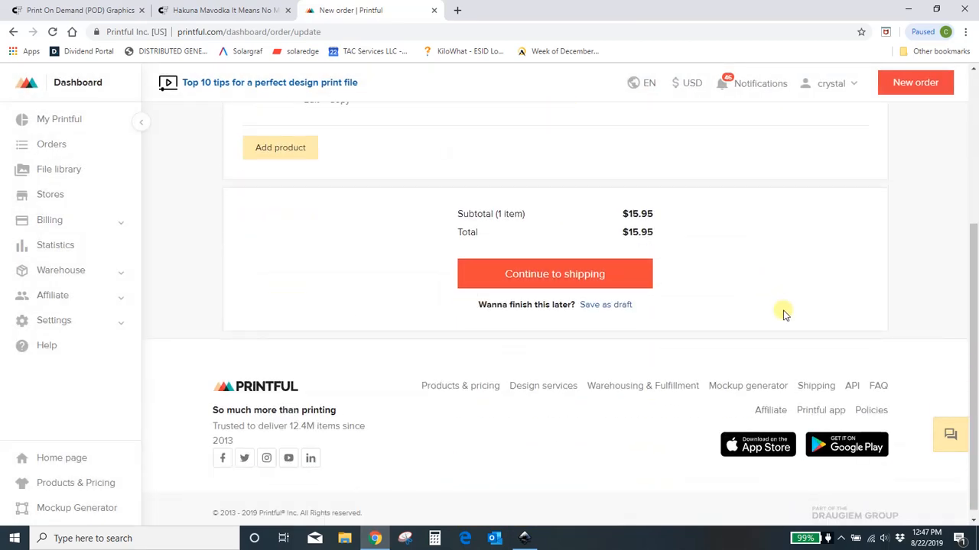
left_click(581, 275)
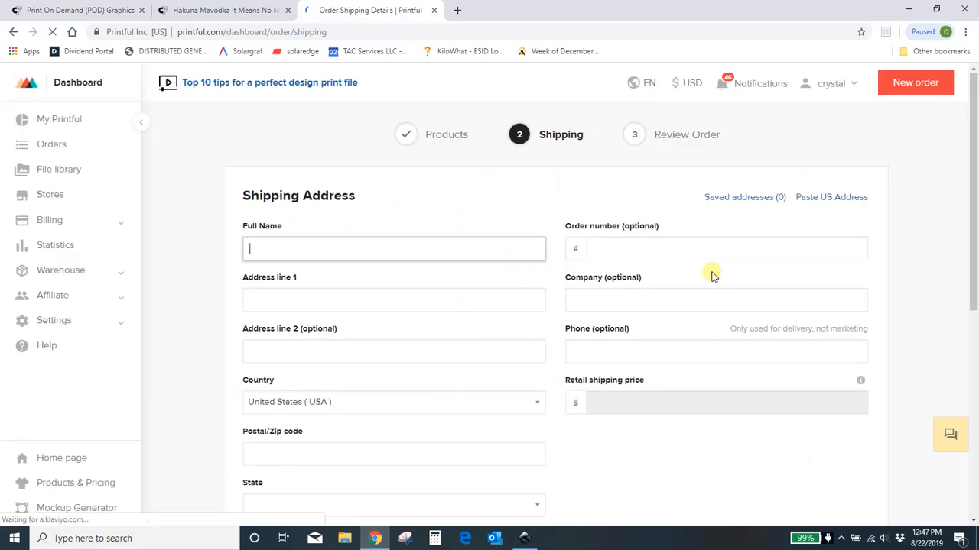
scroll(309, 276, "down", 3)
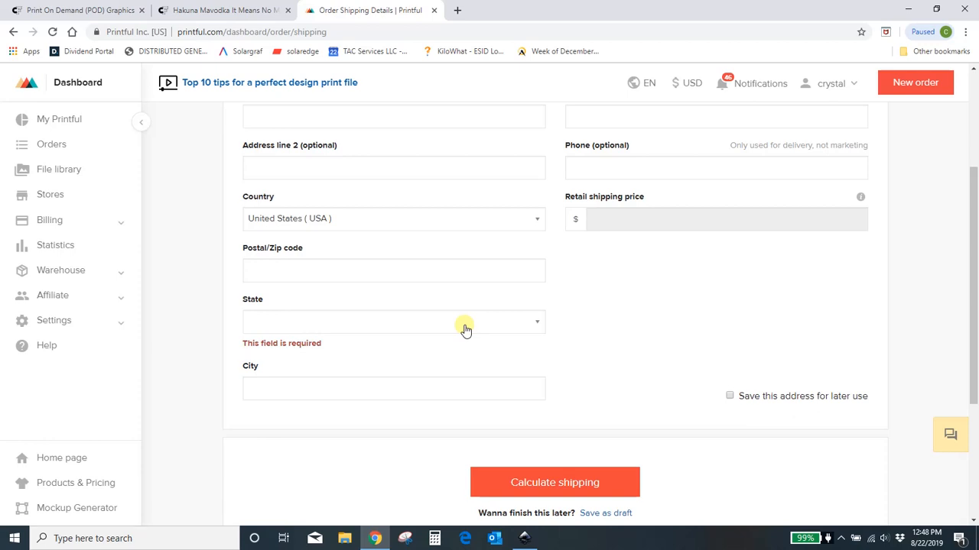
scroll(451, 348, "up", 3)
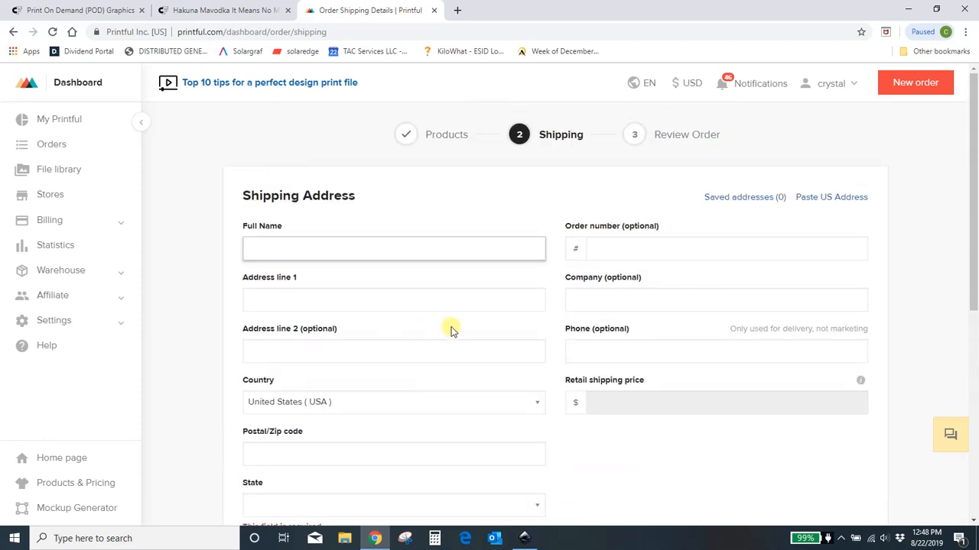
Leave the order form for the main Printful site and open the Mockup Generator
left_click(77, 74)
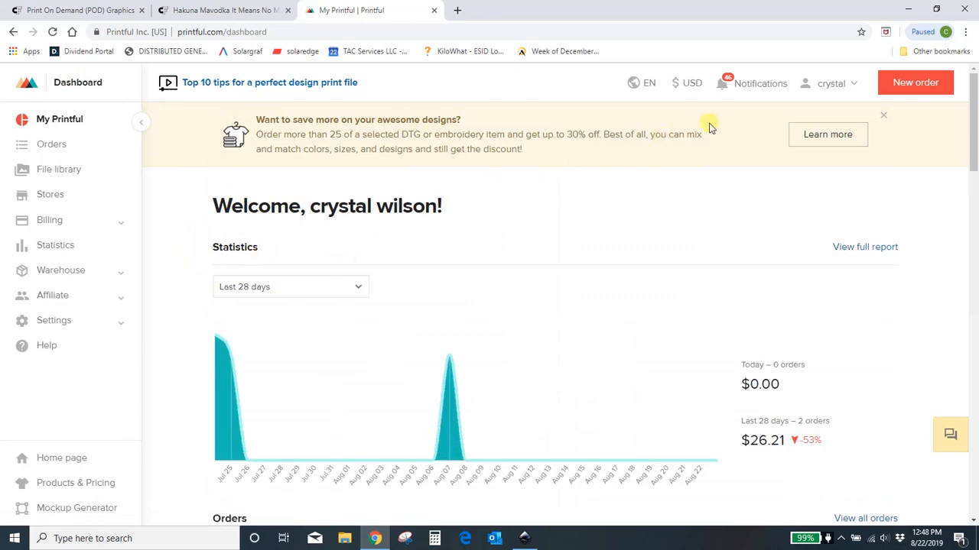
left_click(803, 107)
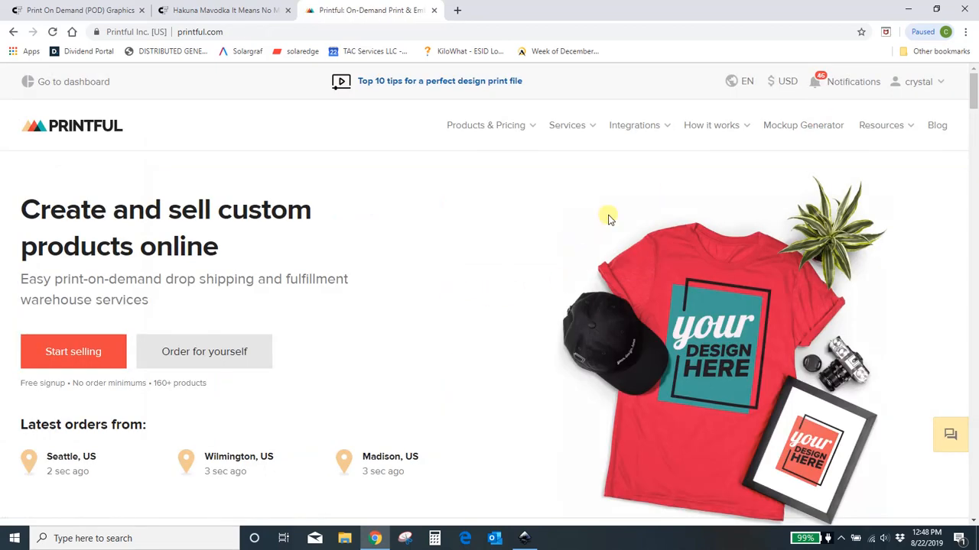
left_click(815, 130)
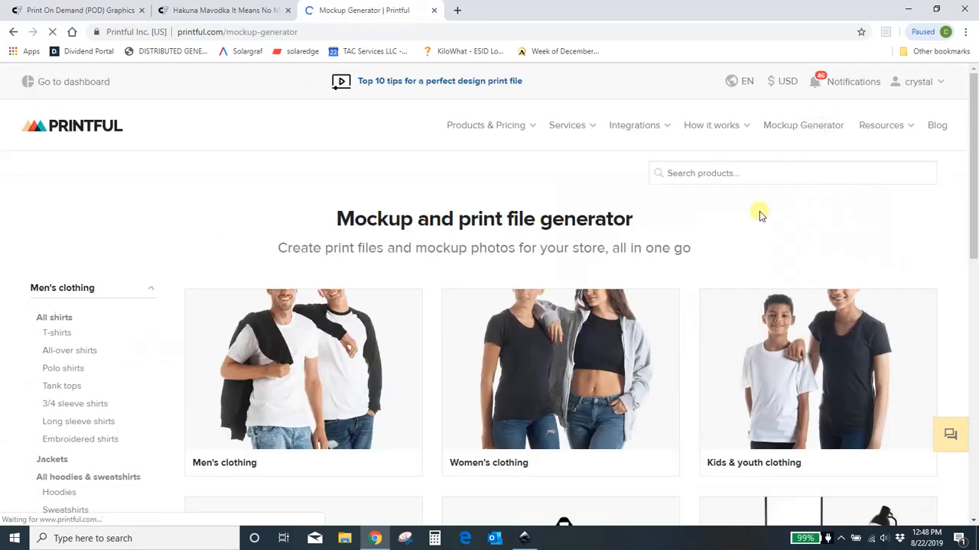
Choose the Women's Racerback Tank | Bella + Canvas 8430 from the women's tank tops in the Mockup Generator
scroll(726, 249, "down", 1)
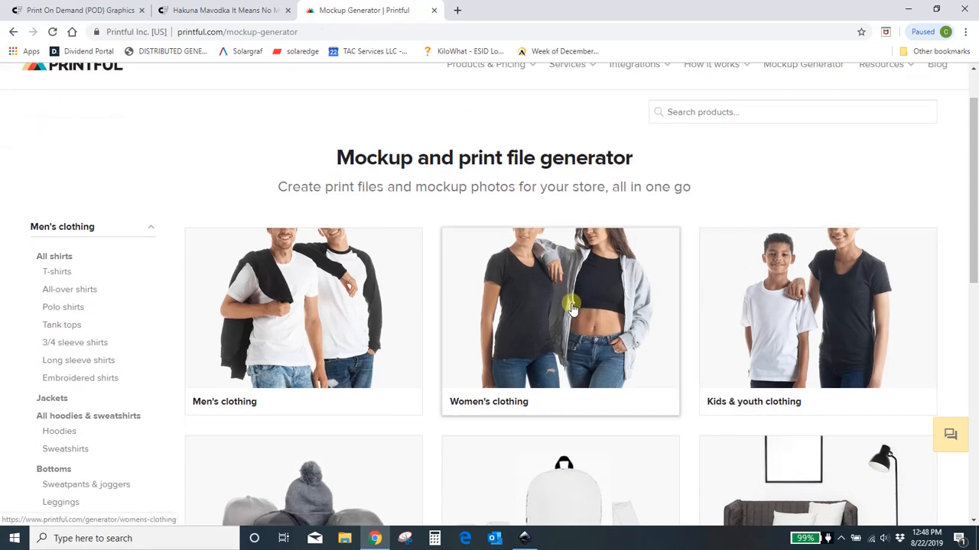
left_click(572, 303)
scroll(535, 381, "down", 3)
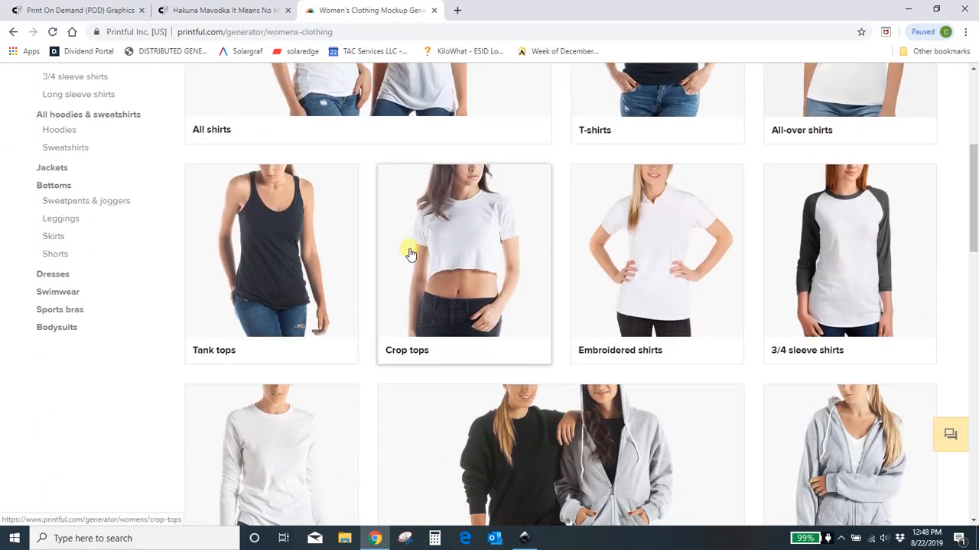
left_click(300, 258)
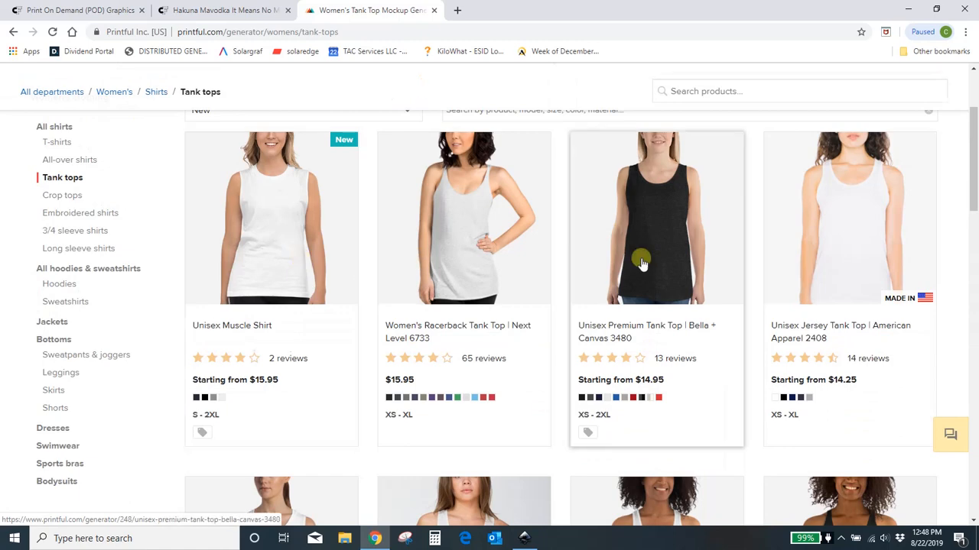
scroll(642, 263, "down", 3)
left_click(851, 318)
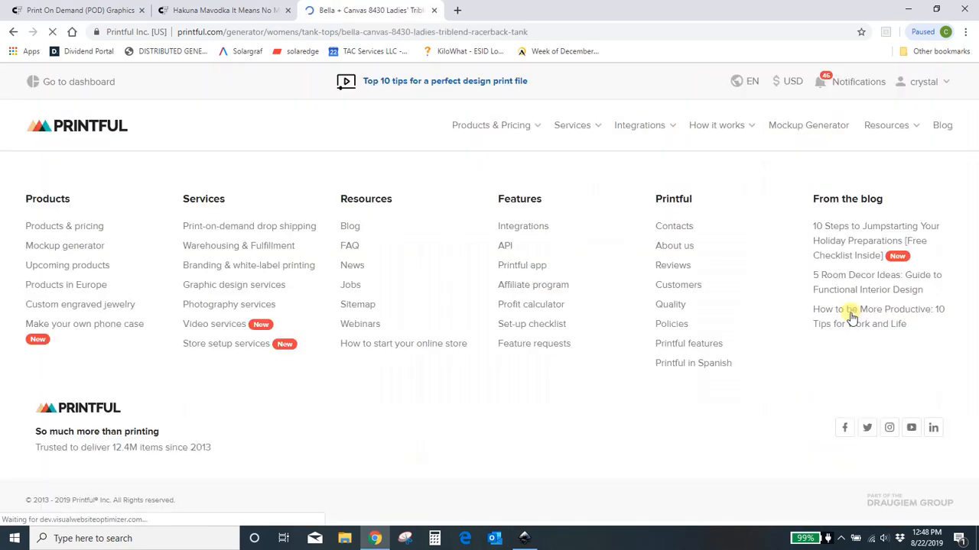
Place Hakuna-Mavodka.png from the file library on the tank's front, slightly reduced and shifted toward the top of the print area
scroll(860, 312, "down", 3)
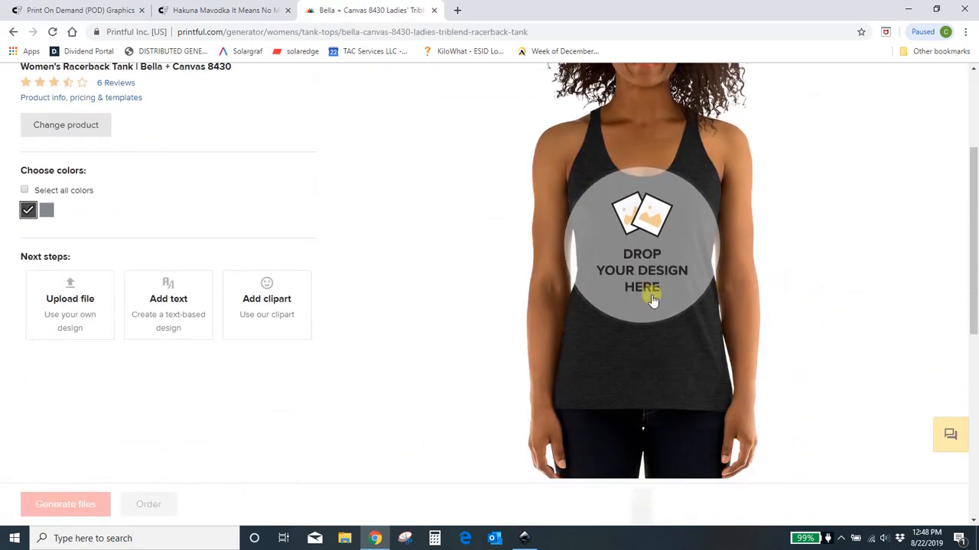
left_click(636, 240)
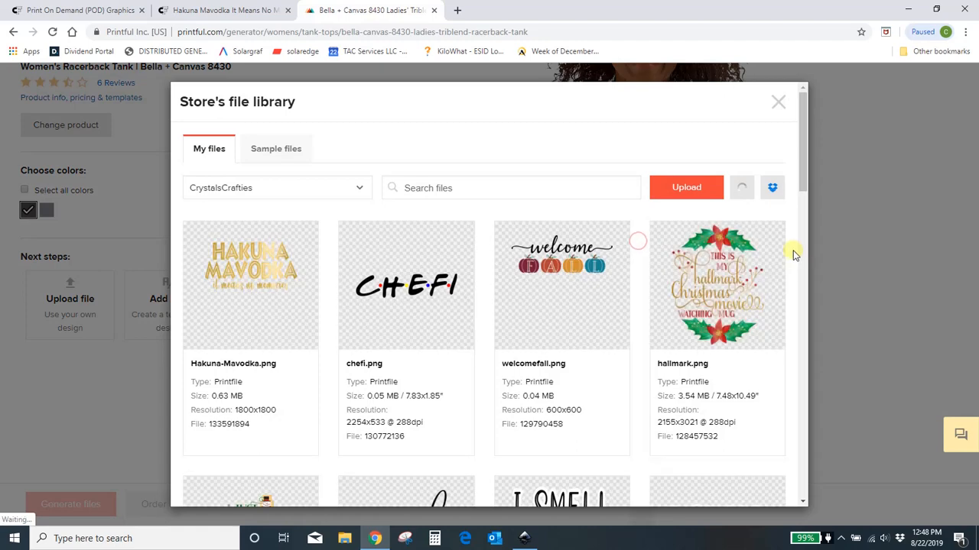
left_click(263, 260)
left_click(252, 283)
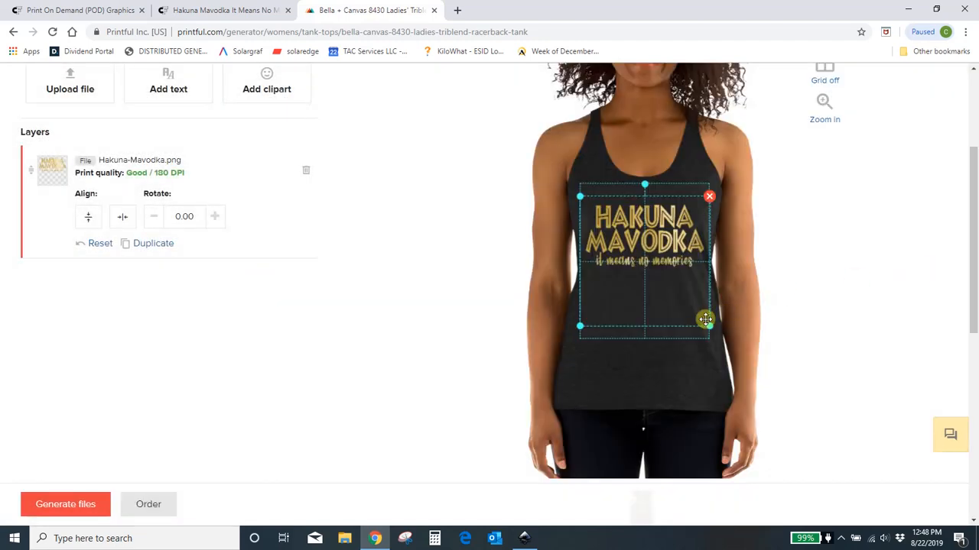
left_click_drag(705, 320, 695, 308)
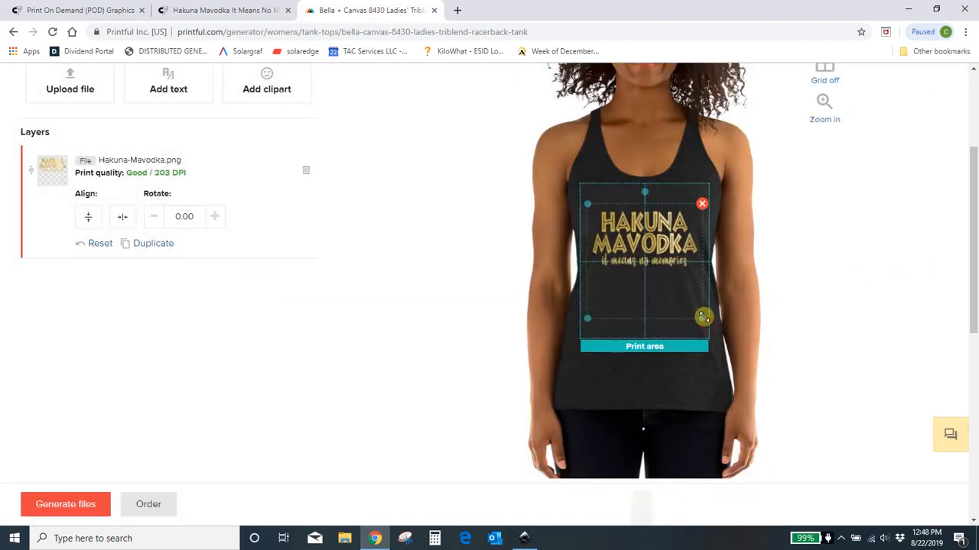
left_click_drag(664, 245, 662, 230)
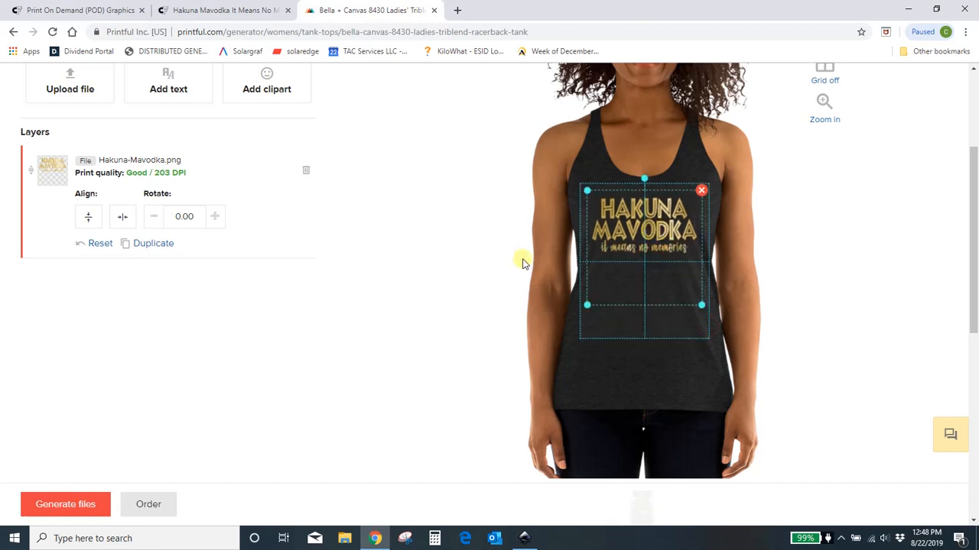
Proceed to the mockup styles for the racerback tank and select only Flat mockups
left_click(69, 505)
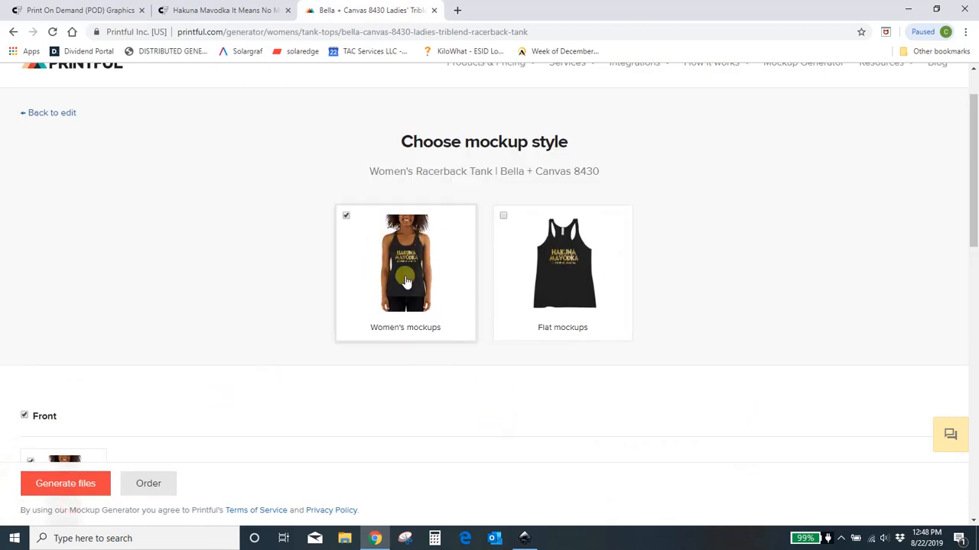
left_click(562, 285)
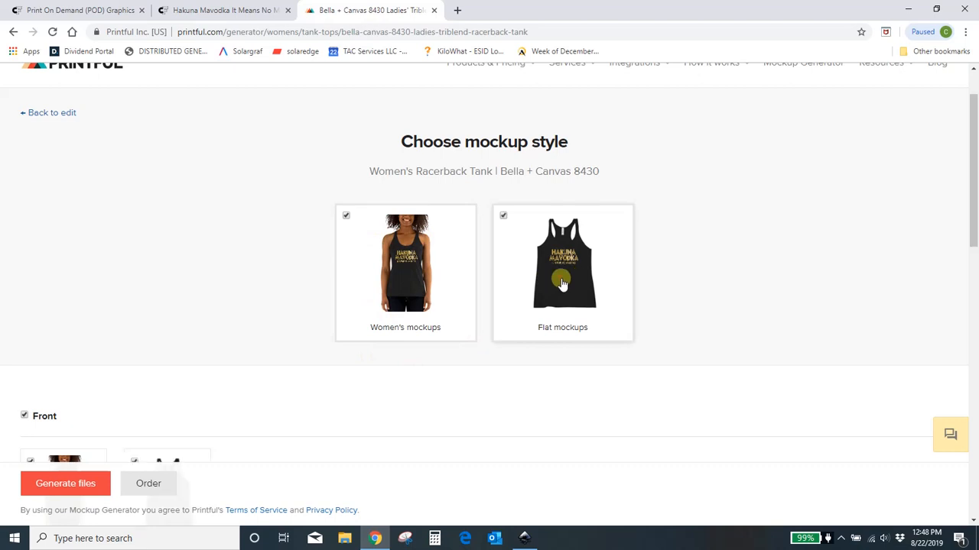
left_click(345, 218)
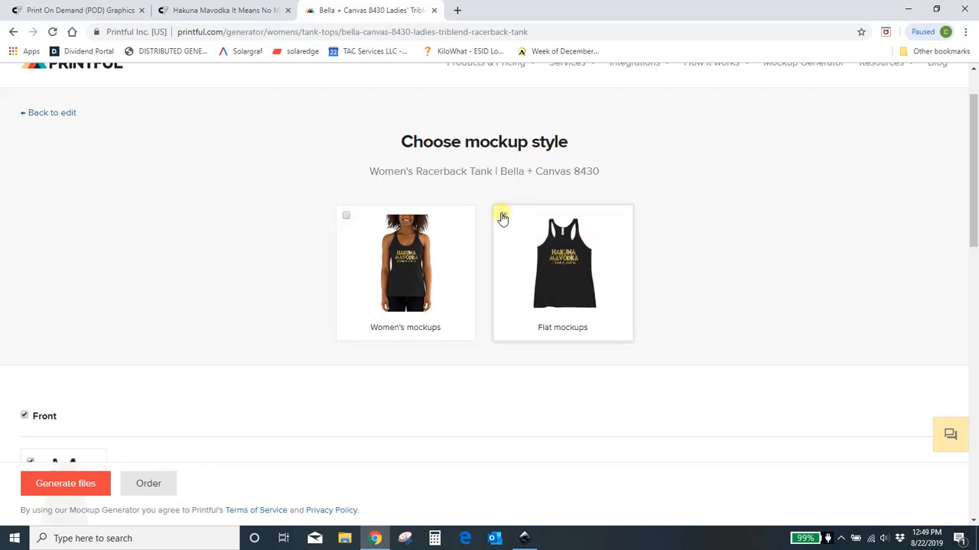
Review the front mockup, print files, file name and JPG or PNG mockup format options
scroll(660, 281, "down", 2)
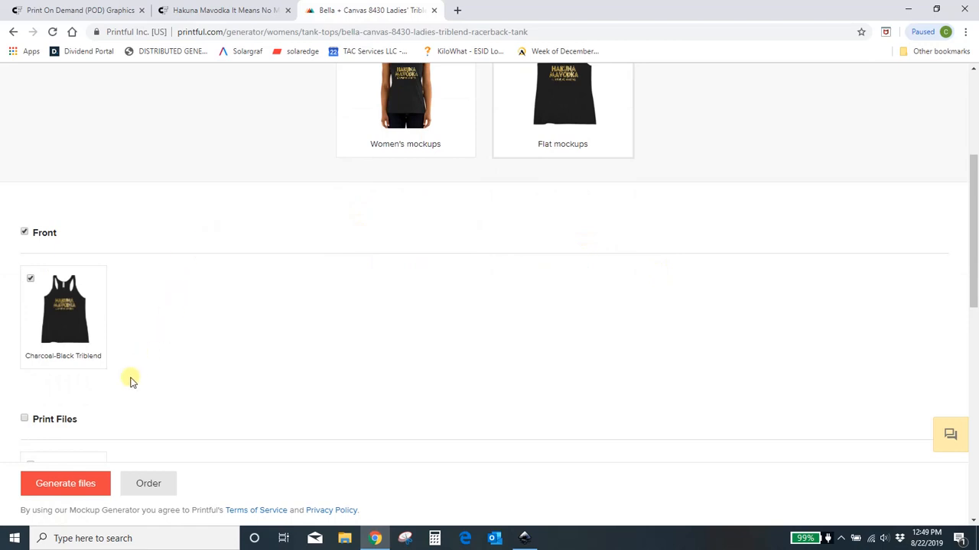
scroll(135, 388, "down", 2)
scroll(135, 388, "down", 4)
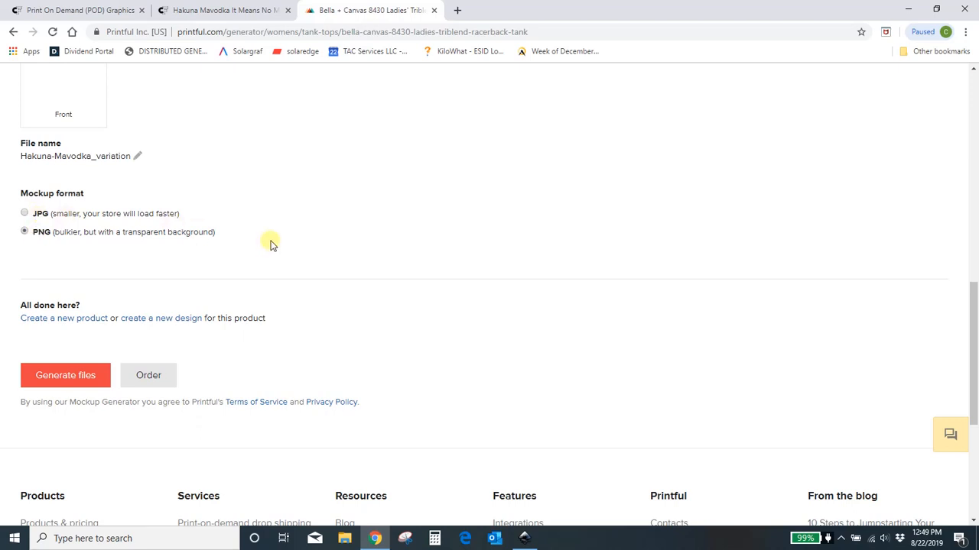
scroll(269, 244, "up", 10)
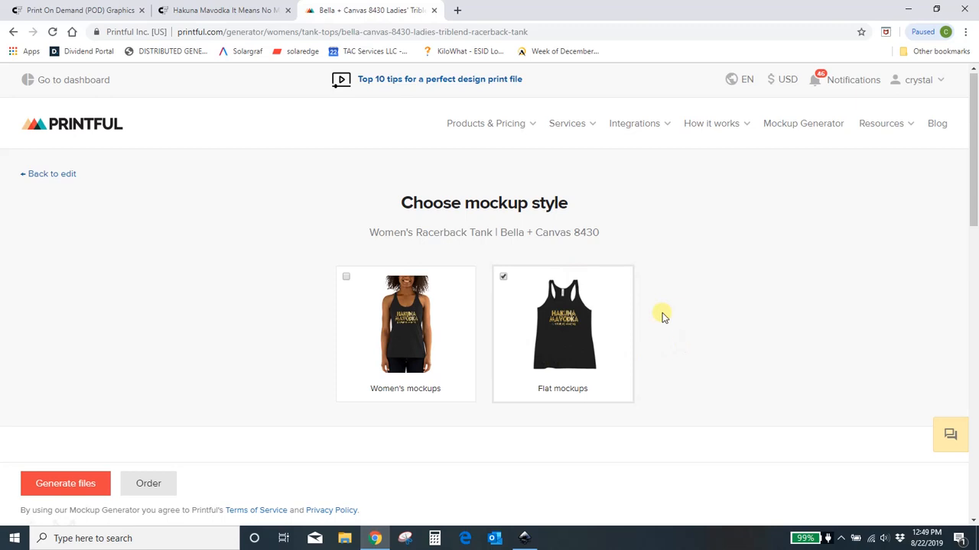
scroll(662, 312, "down", 7)
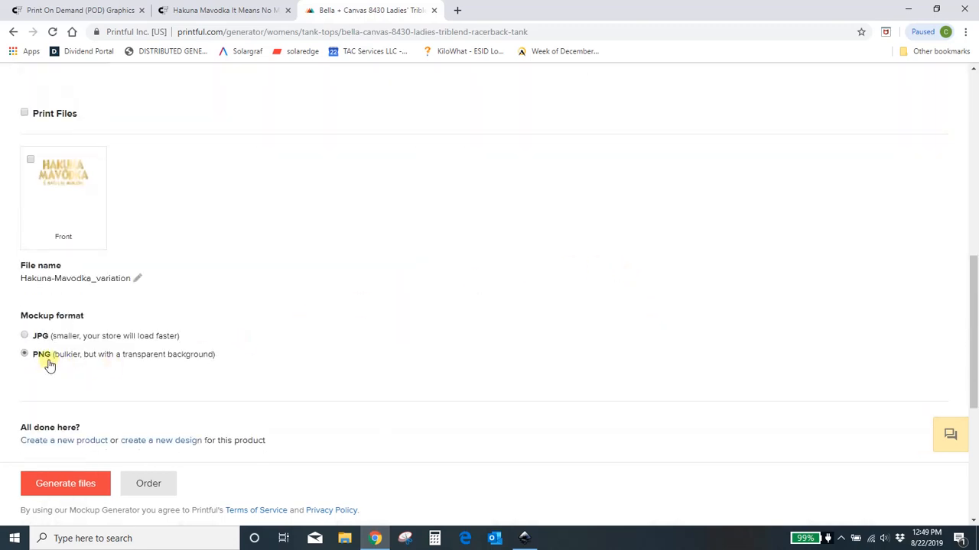
scroll(409, 345, "up", 8)
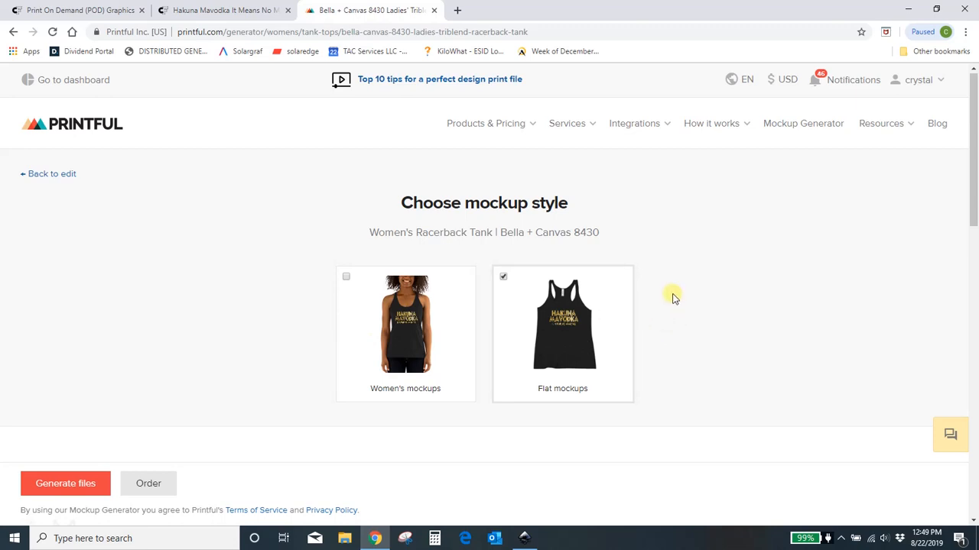
Generate and download the flat front mockup in PNG format, and close the image after viewing it
scroll(627, 295, "down", 7)
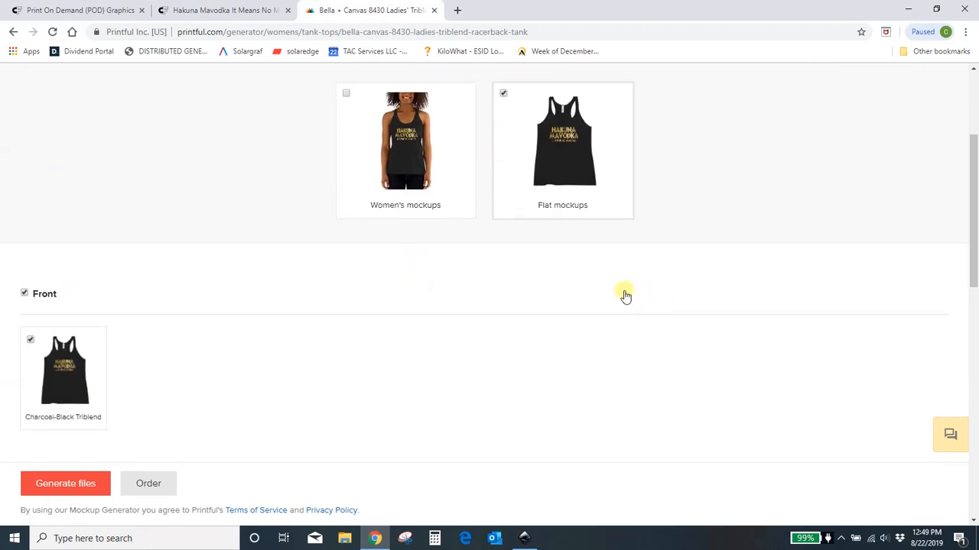
scroll(623, 294, "down", 2)
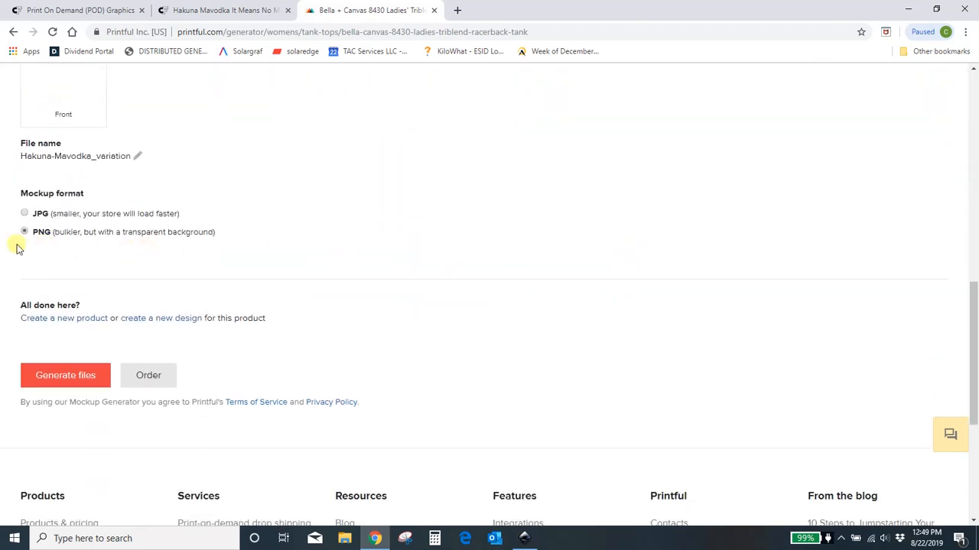
left_click(65, 376)
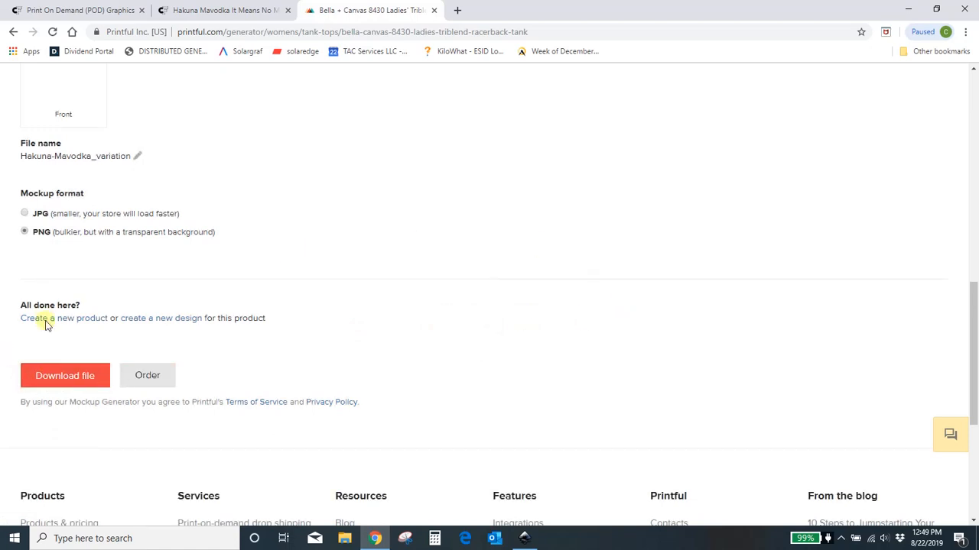
left_click(63, 378)
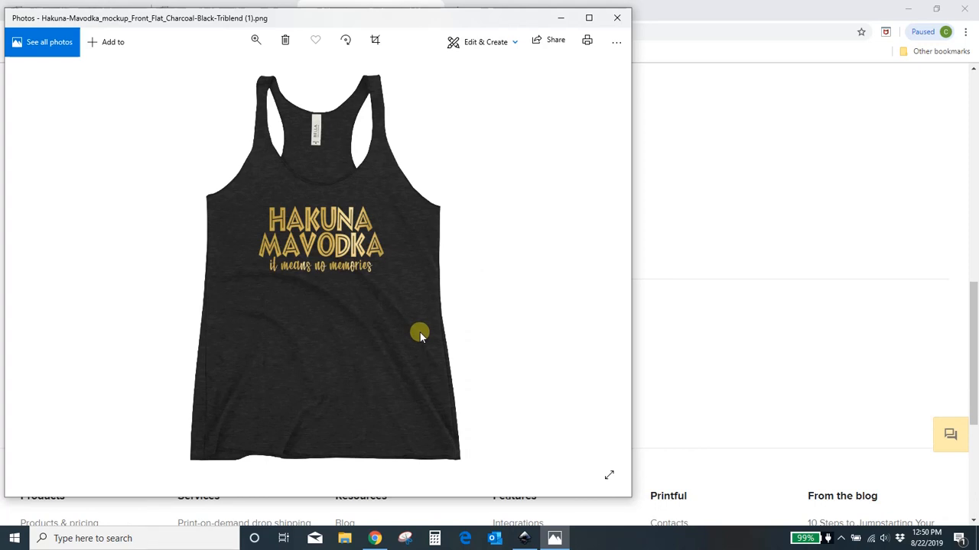
left_click(620, 19)
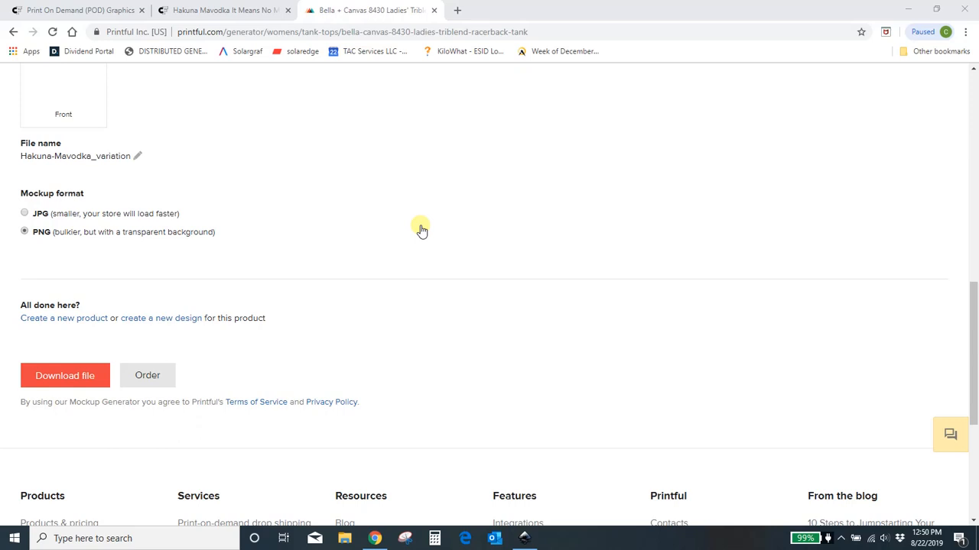
Open the women's tank tops product catalogue and check the price of the Women's Racerback Tank | Bella + Canvas 8430
scroll(421, 229, "up", 5)
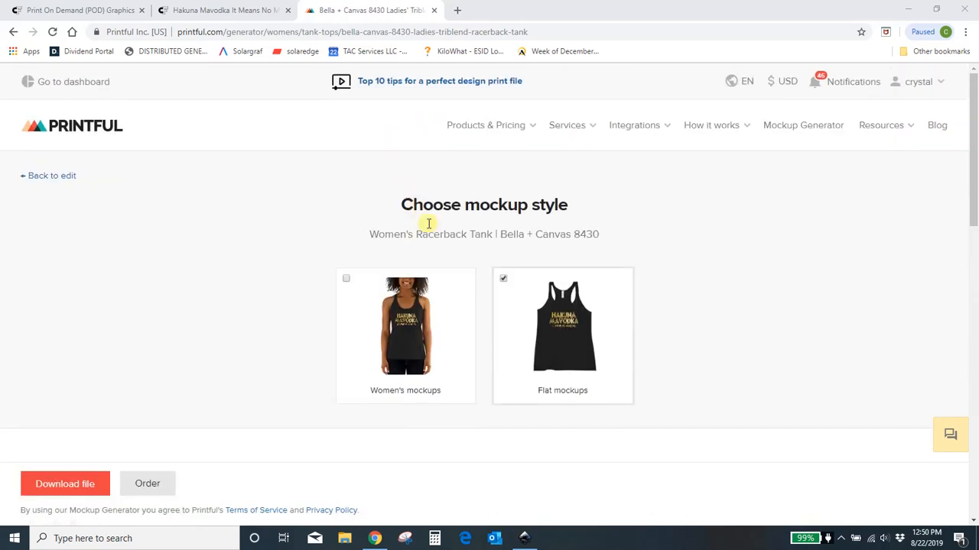
mouse_move(496, 131)
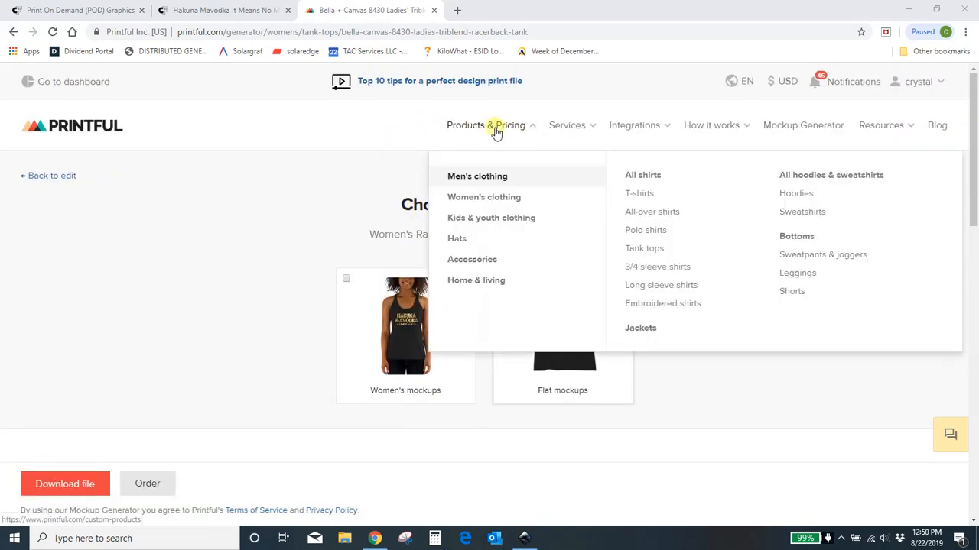
mouse_move(478, 198)
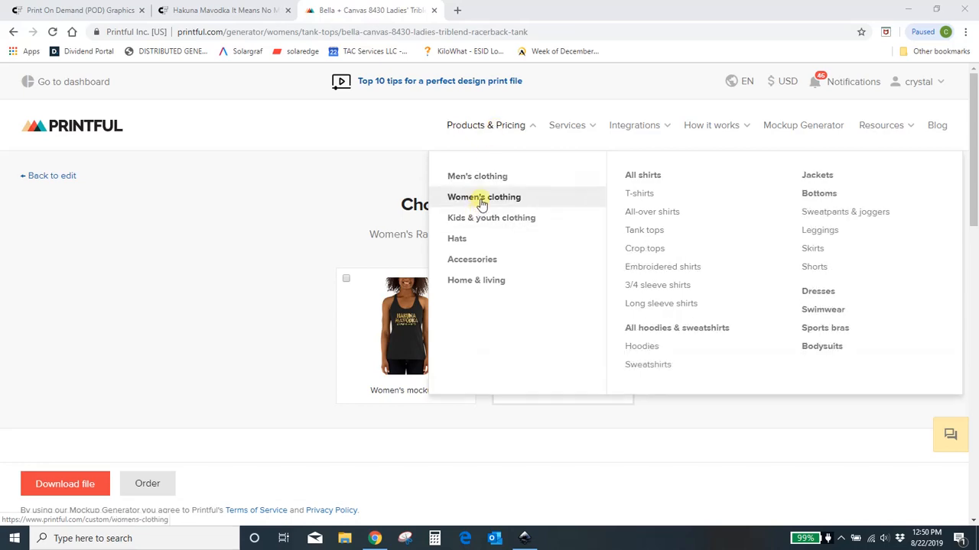
left_click(645, 232)
scroll(607, 262, "down", 7)
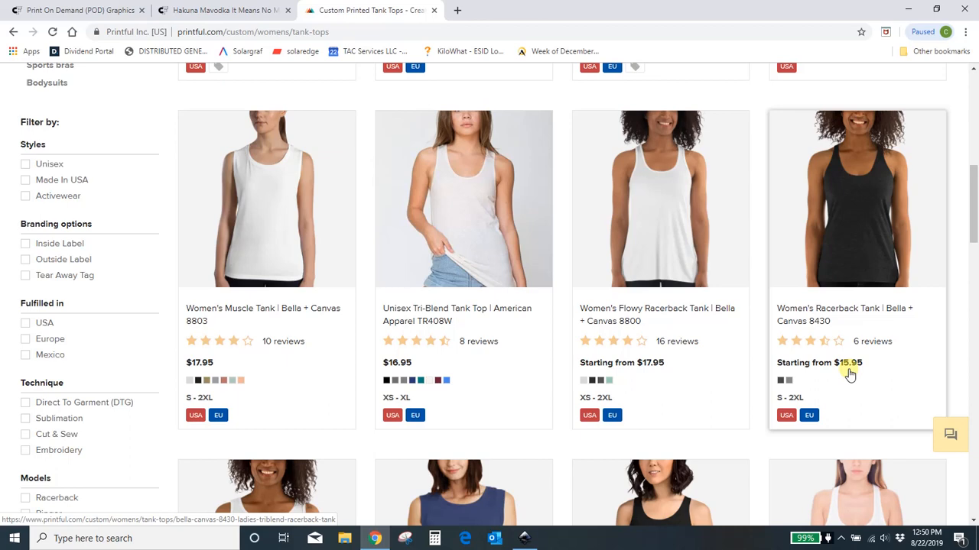
scroll(841, 360, "up", 7)
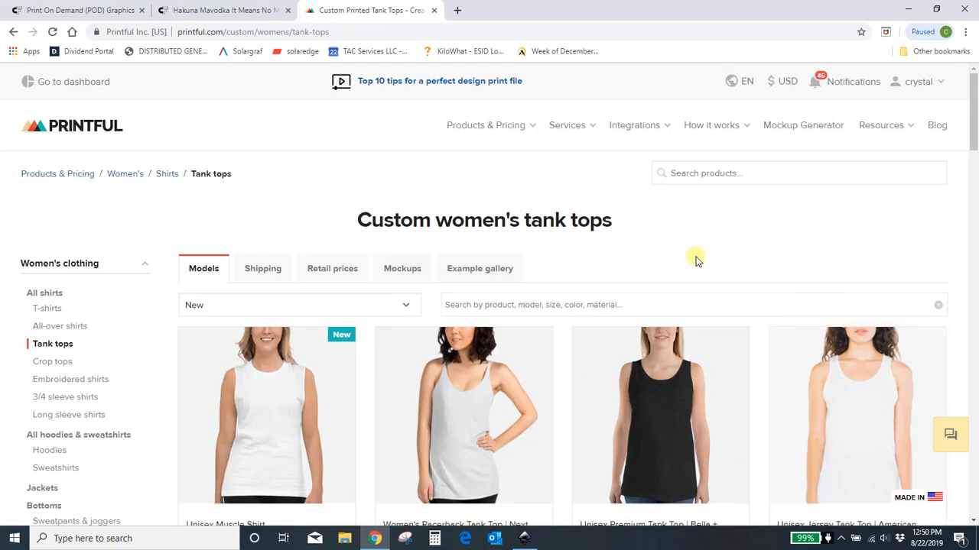
Open the shipping rates page and check the flat shipping rates for shirts
mouse_move(705, 127)
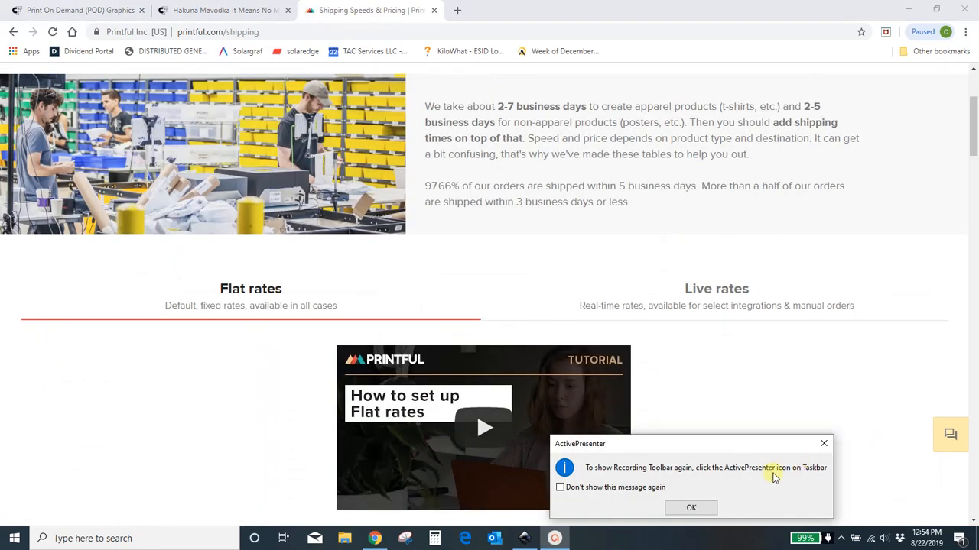
left_click(691, 509)
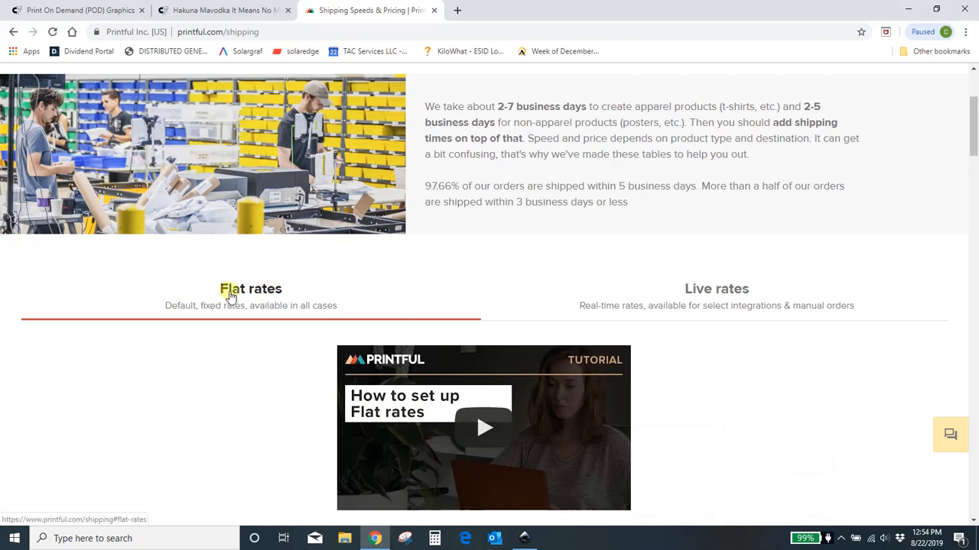
scroll(237, 302, "down", 5)
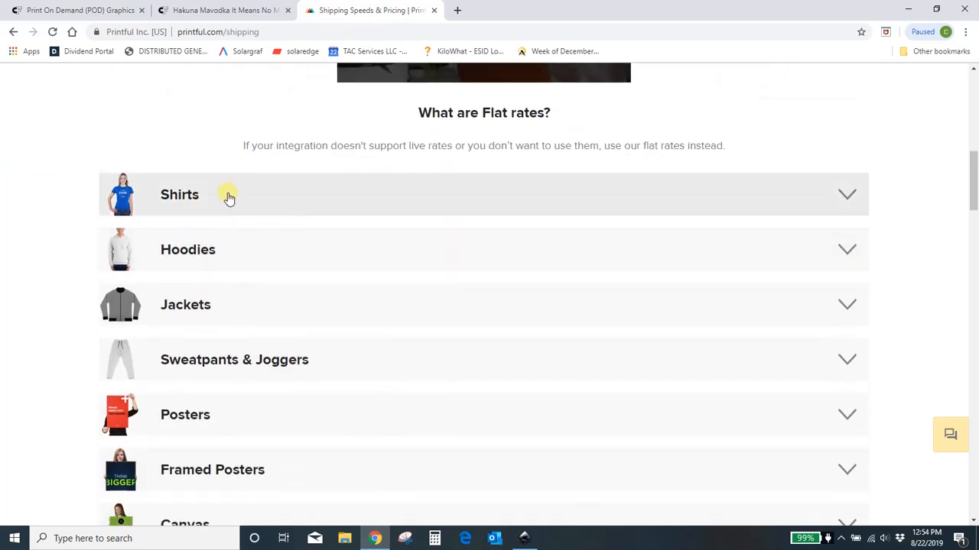
left_click(228, 200)
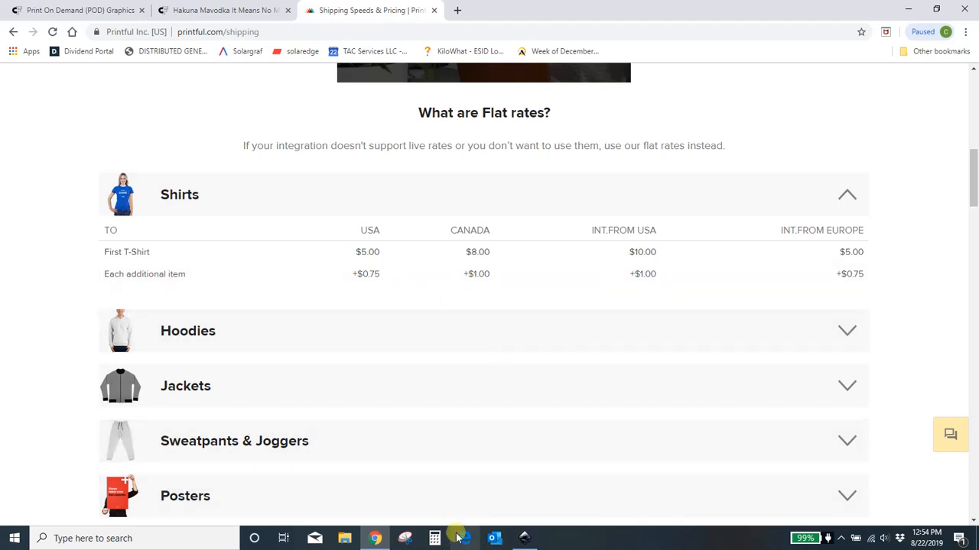
Switch to Calculator, place it beside the rates table, and add the 15.95 tank price and 5 for shipping
key("XF86Calculator")
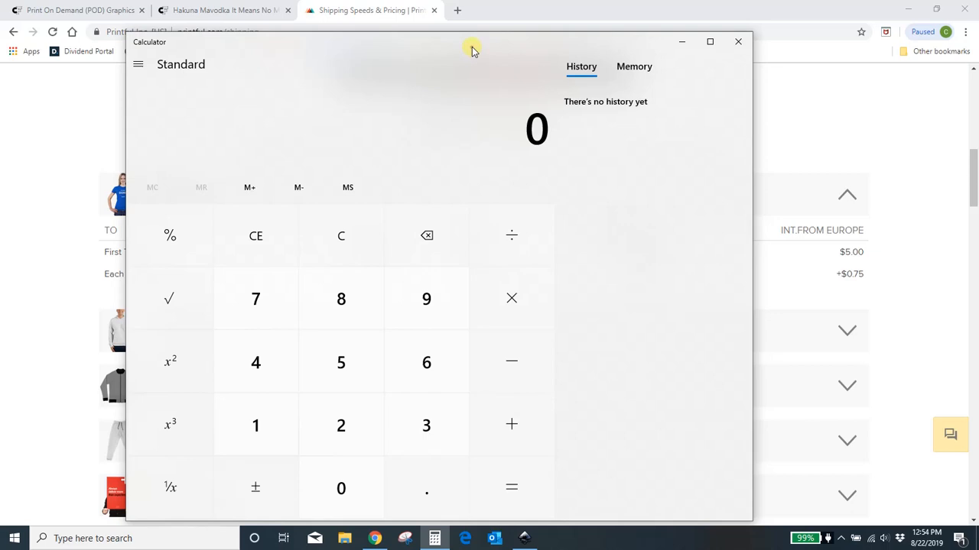
left_click_drag(471, 49, 732, 37)
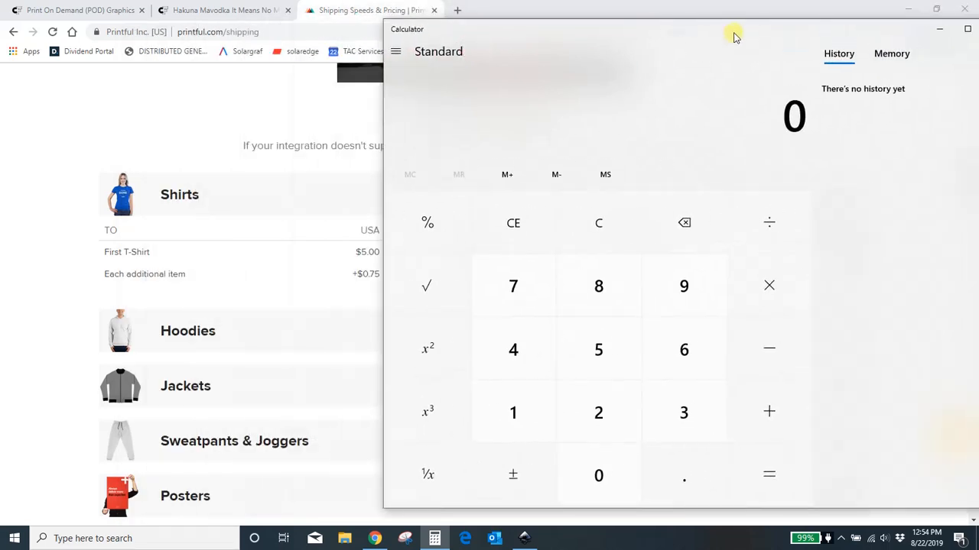
type("15.95")
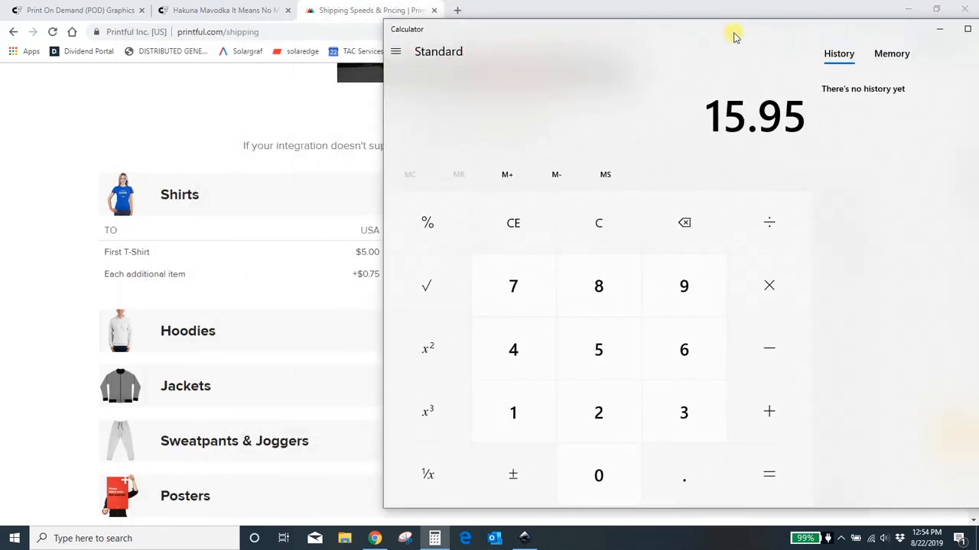
type("+5")
key("Return")
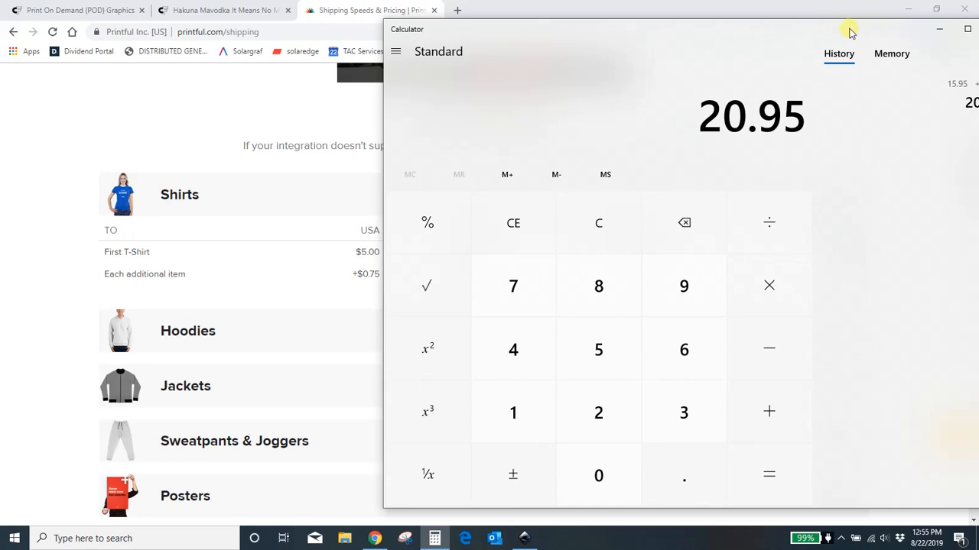
Calculate shipping for five shirts by multiplying 4 additional items by 0.75 and adding 5 for the first shirt
left_click(597, 236)
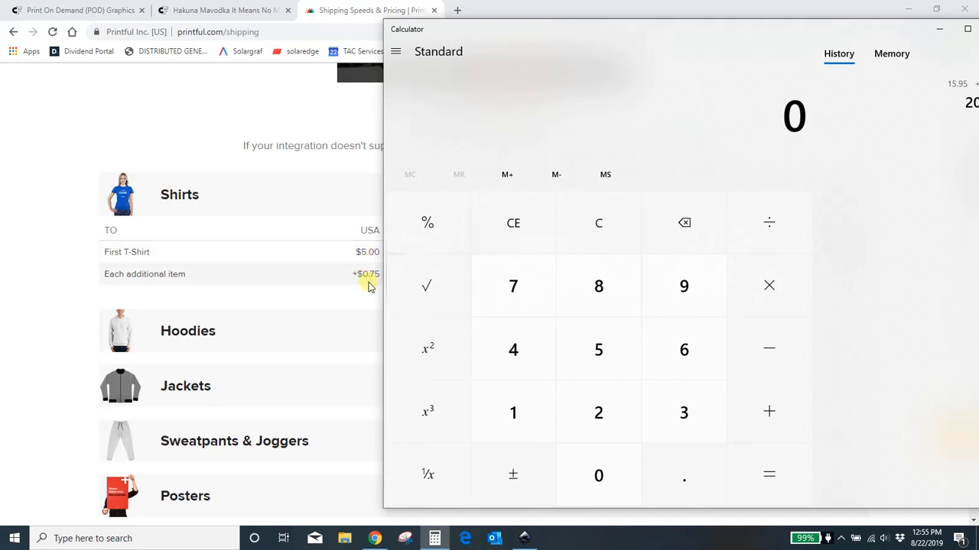
type("4")
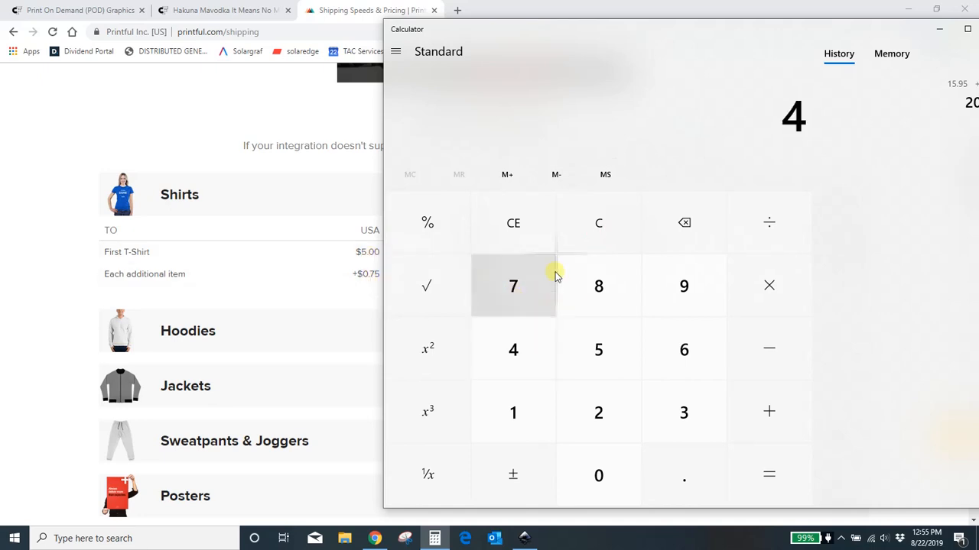
type(".75")
key("Return")
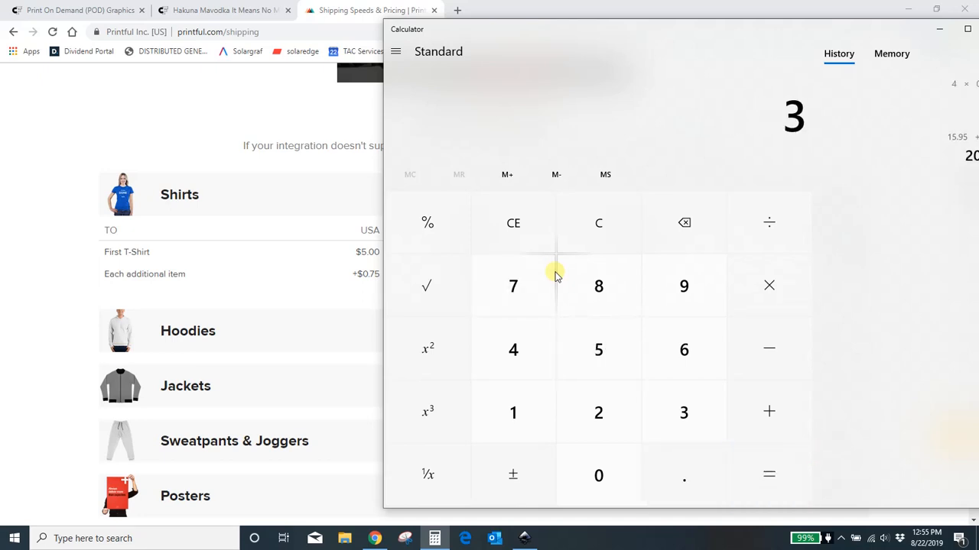
type("+5")
key("Return")
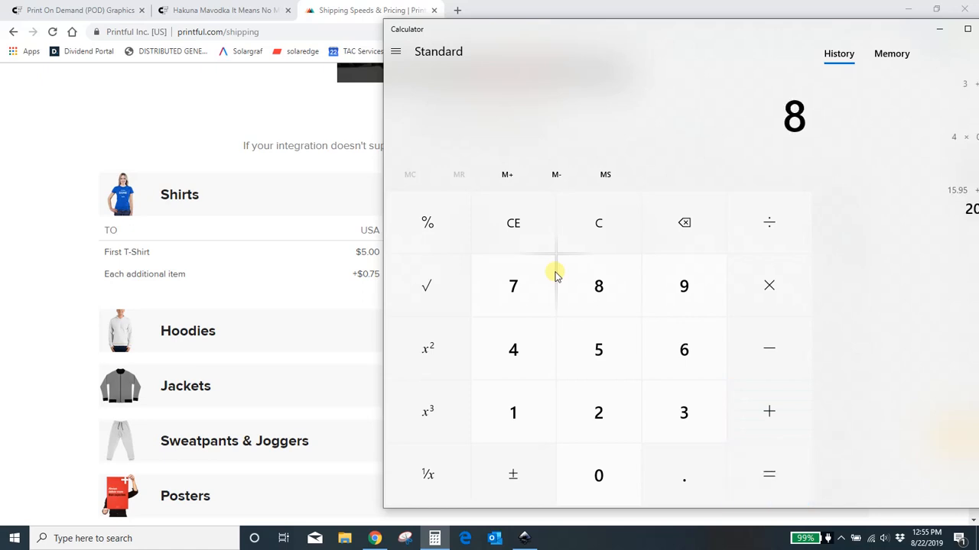
Calculate the per-shirt cost of five tanks as 15.95 times 5, plus 8 shipping, divided by 5, and close the calculator
left_click(590, 233)
type("15.95")
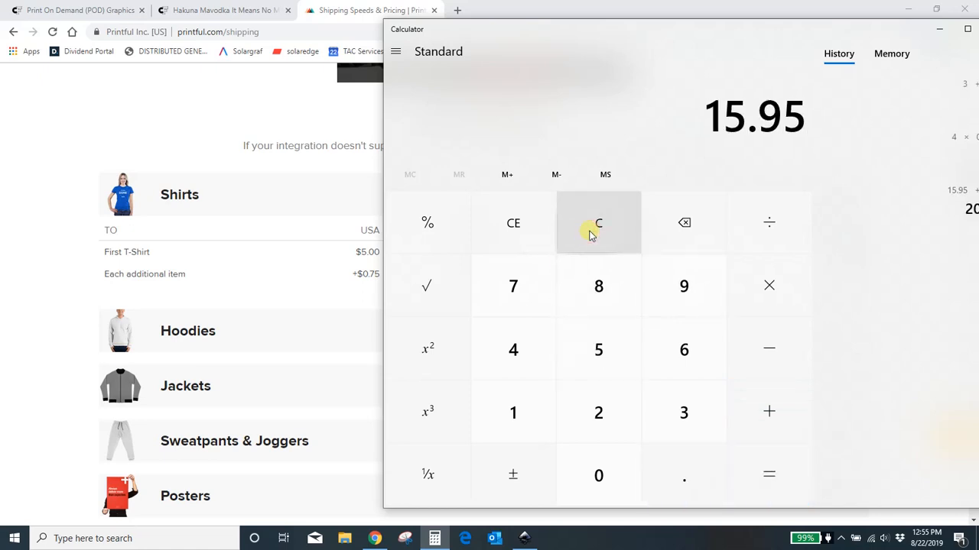
type("*5")
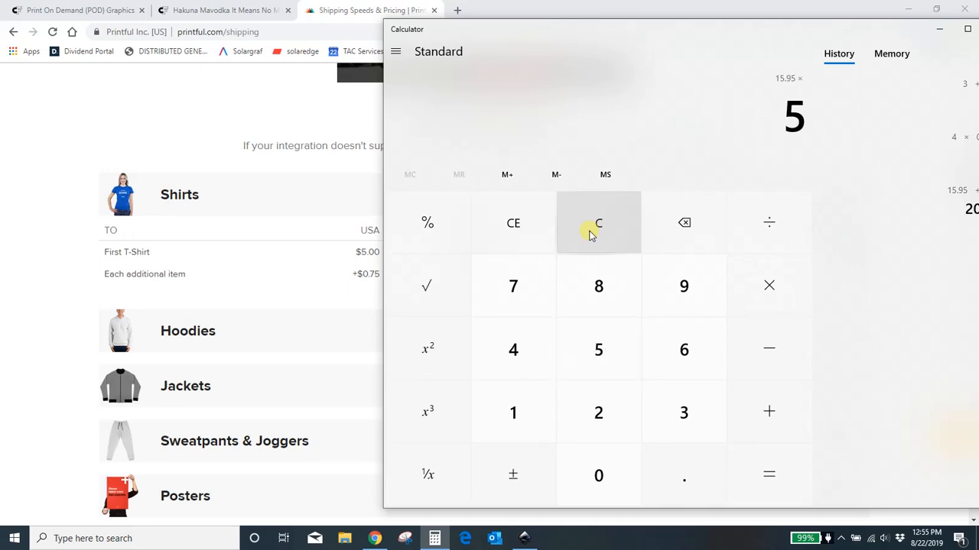
key("Return")
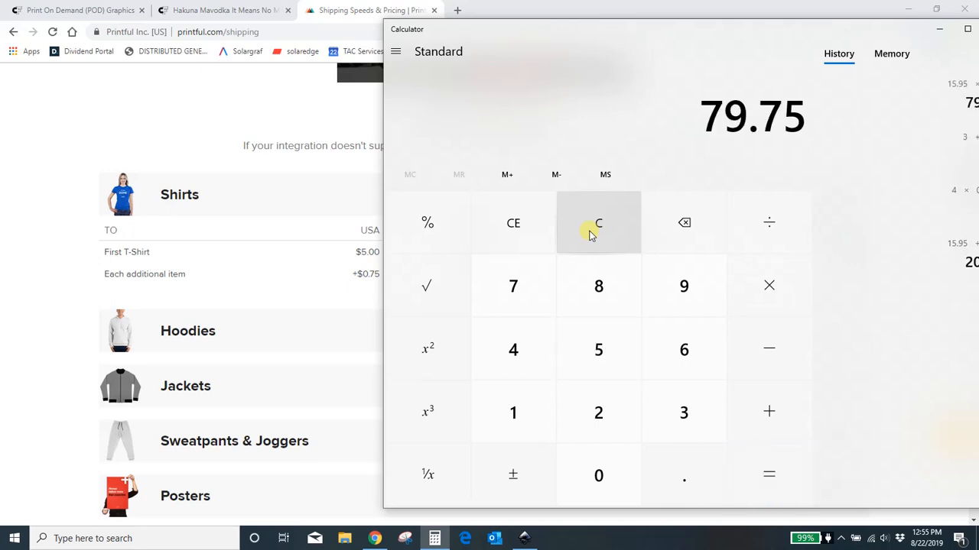
type("+8")
key("Return")
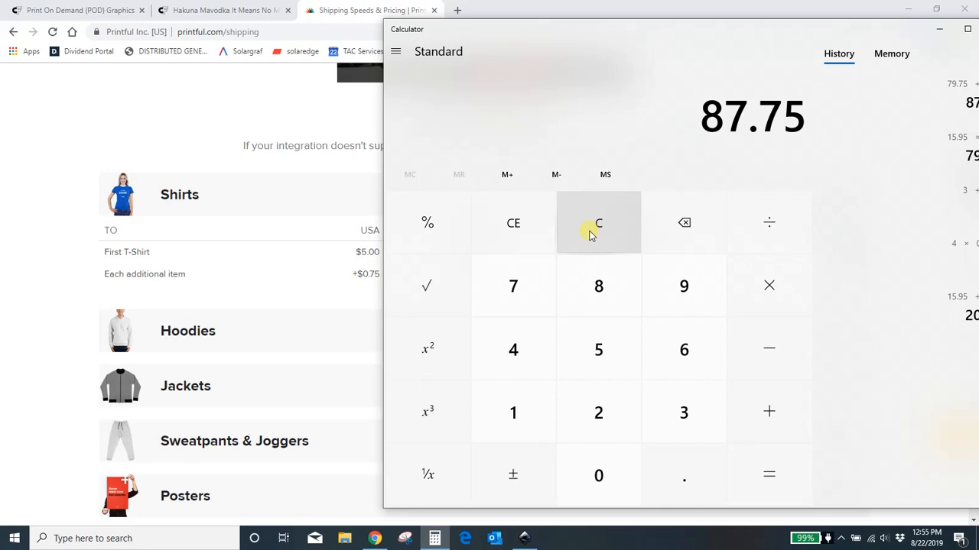
key("slash")
key("5")
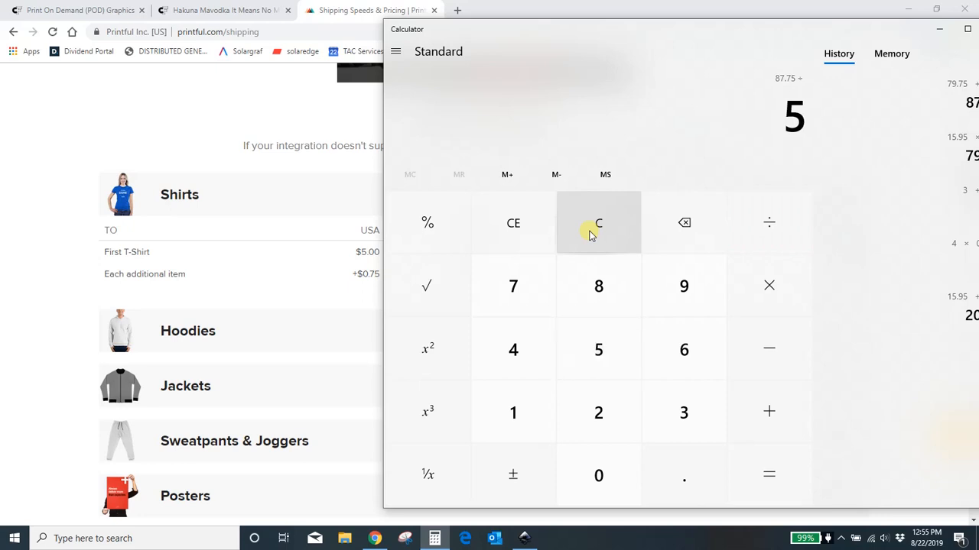
key("Return")
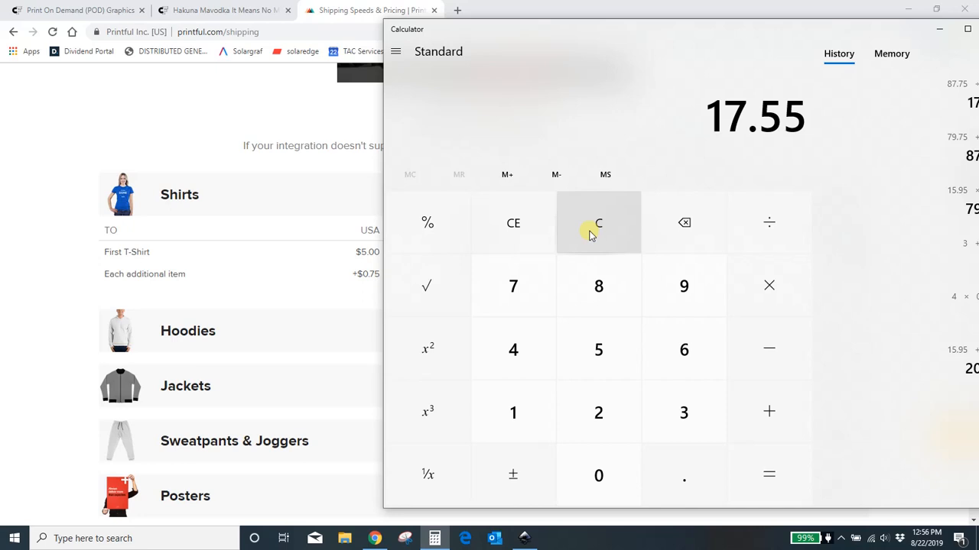
left_click_drag(681, 34, 477, 43)
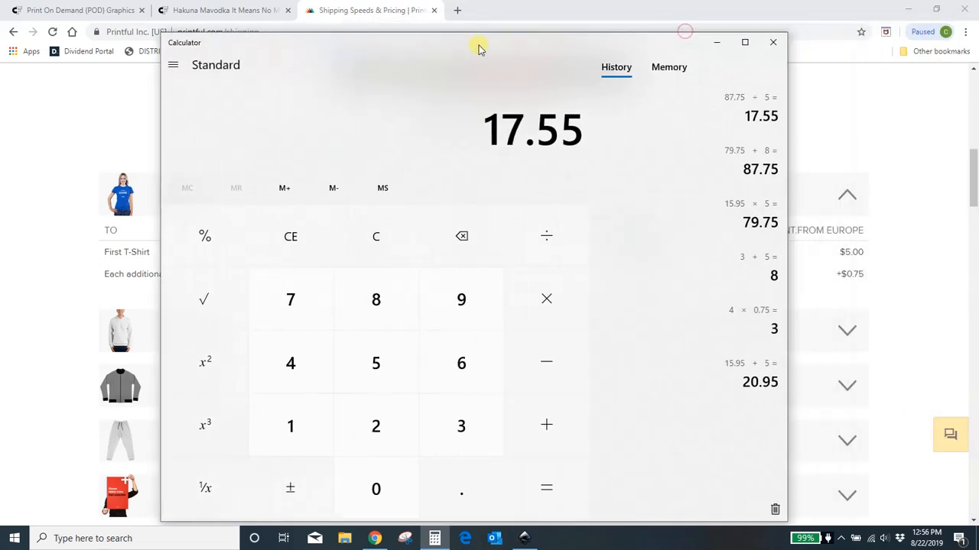
left_click(767, 42)
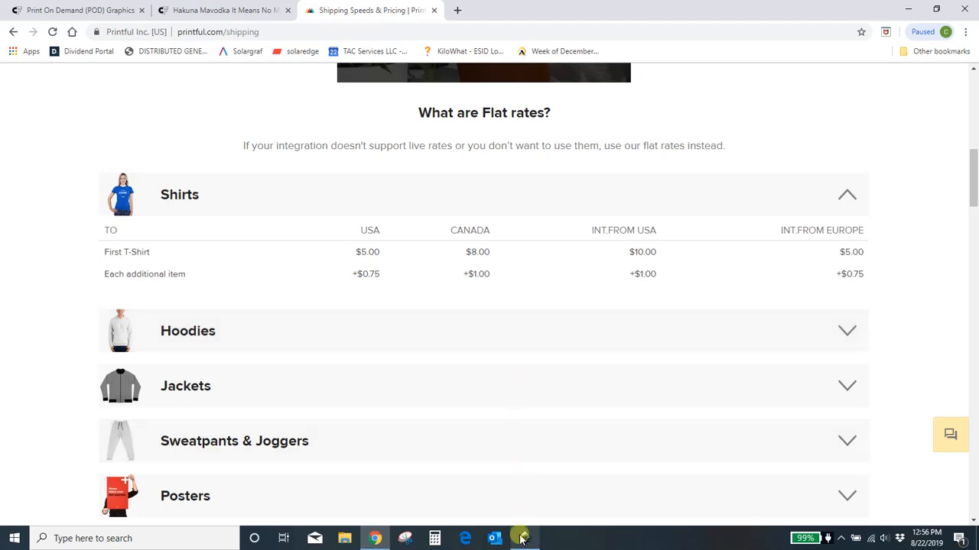
Switch to the Creative Fabrica print-on-demand graphics page and search for pumpkin designs
mouse_move(521, 539)
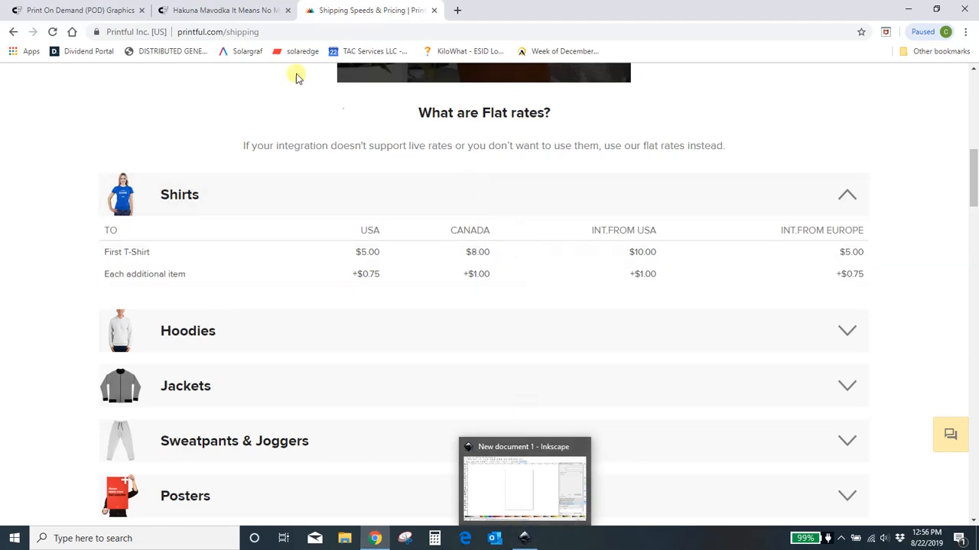
left_click(84, 10)
scroll(420, 146, "up", 18)
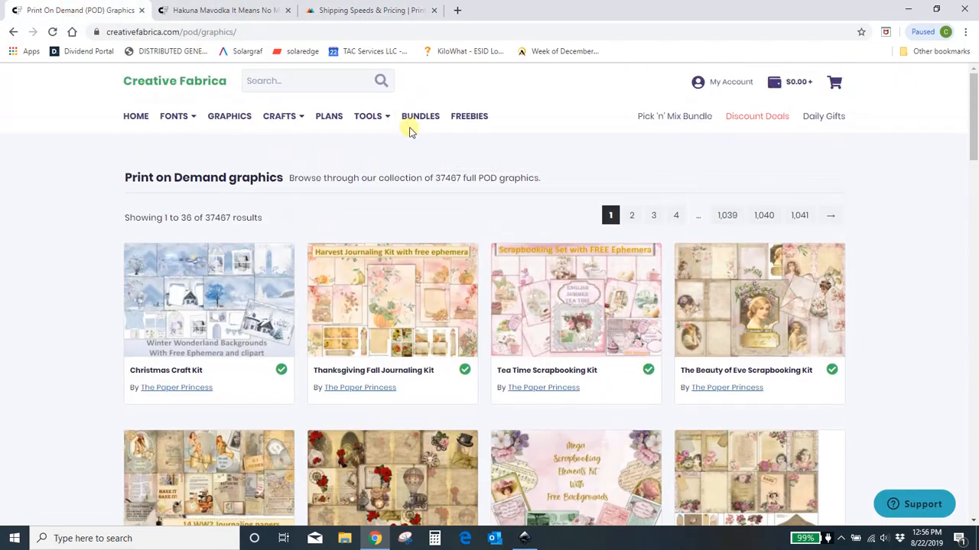
left_click(310, 80)
type("pumpkin")
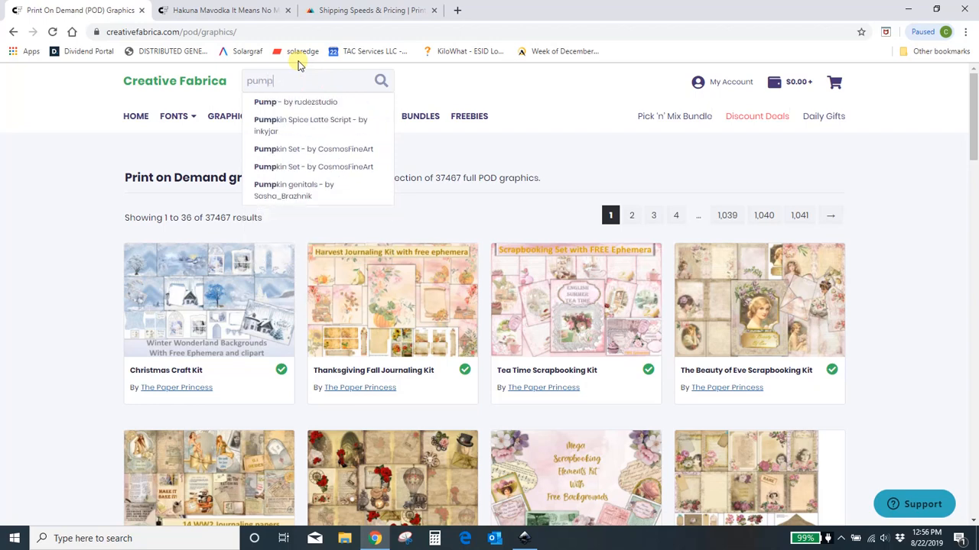
key("Return")
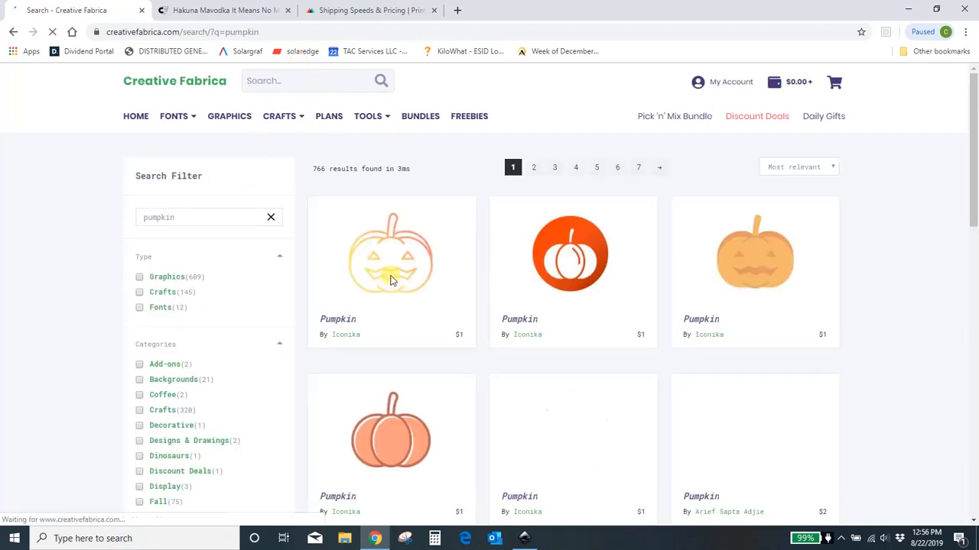
scroll(682, 329, "down", 3)
scroll(683, 329, "up", 3)
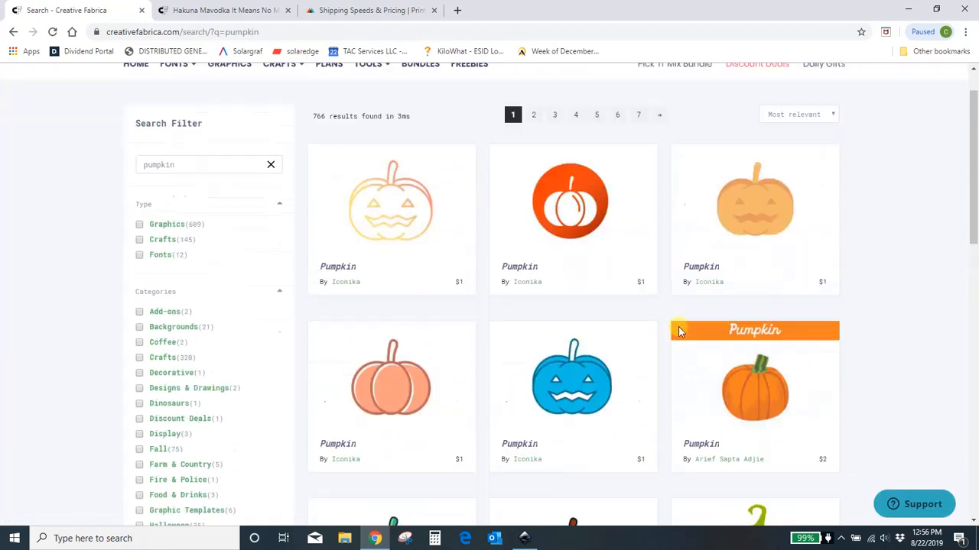
Refine the Creative Fabrica search to "pumpkin svg" and browse the results
left_click(329, 80)
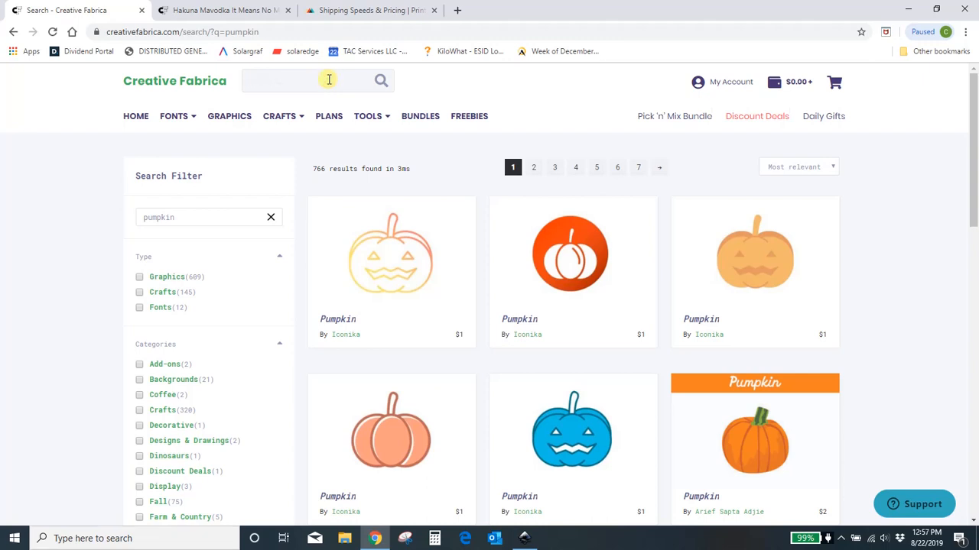
type("pumpkin svg")
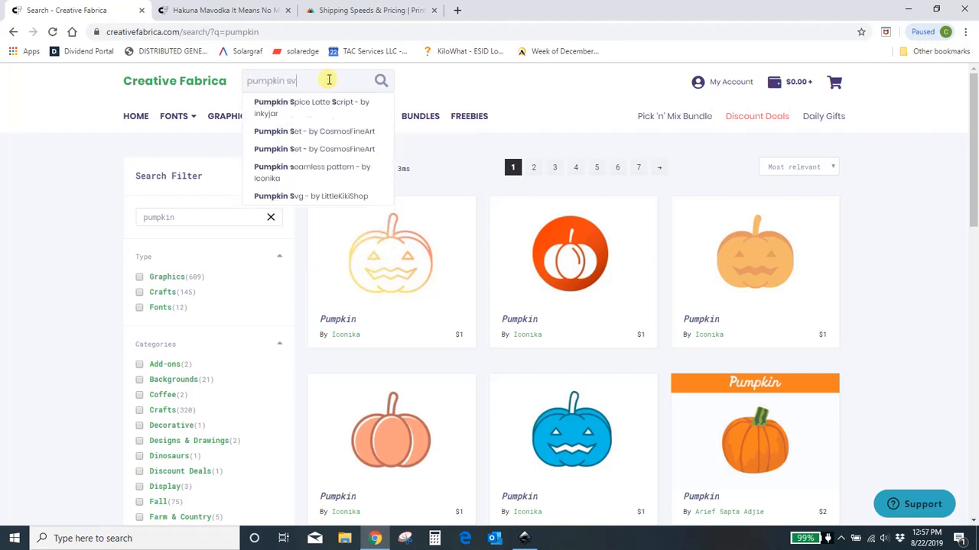
key("Return")
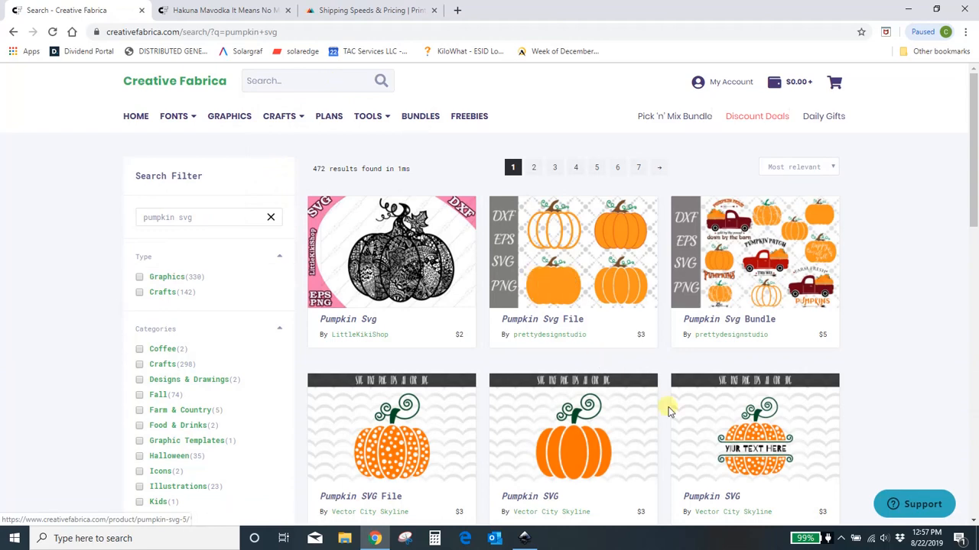
scroll(584, 269, "down", 2)
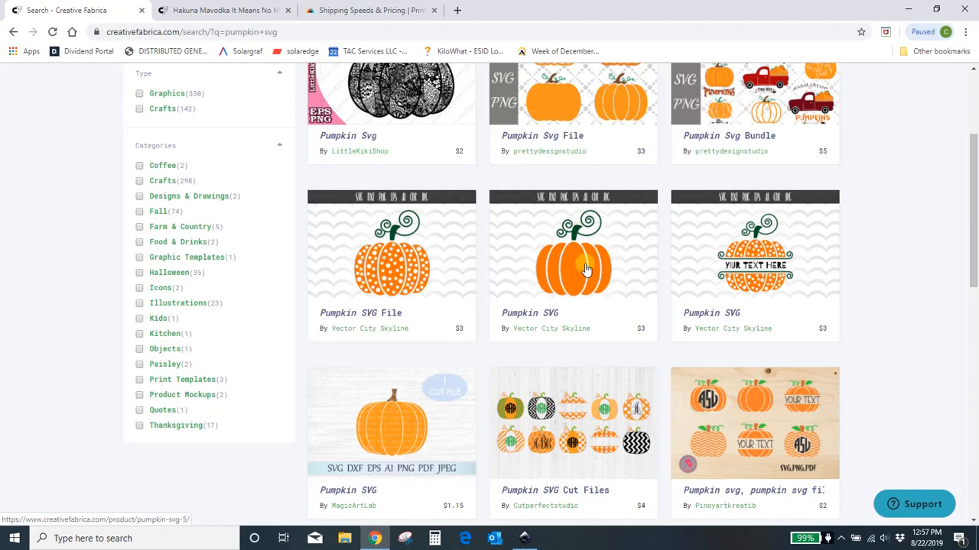
Review the license and file formats of Vector City Skyline's plain orange Pumpkin SVG, and return to the search results
left_click(585, 270)
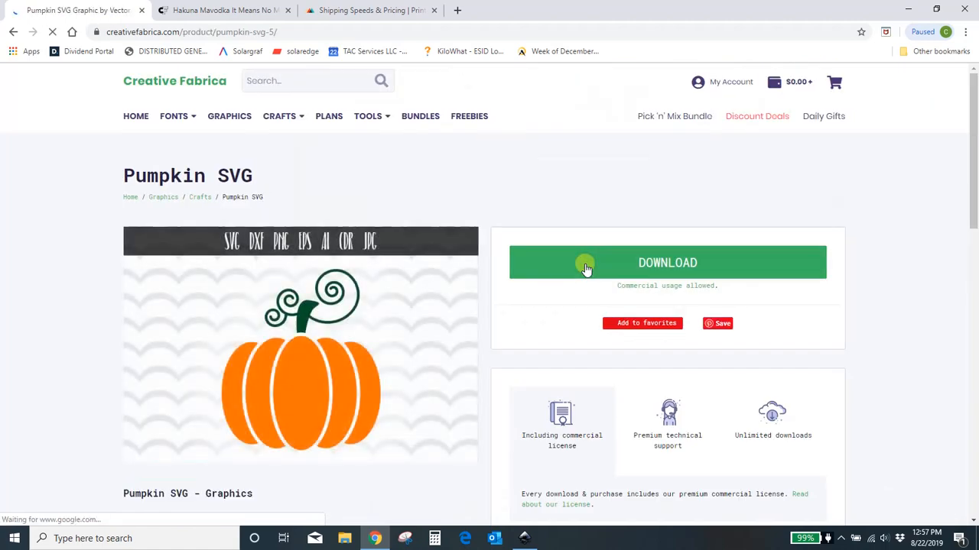
scroll(493, 306, "down", 1)
scroll(493, 306, "down", 5)
scroll(489, 305, "up", 6)
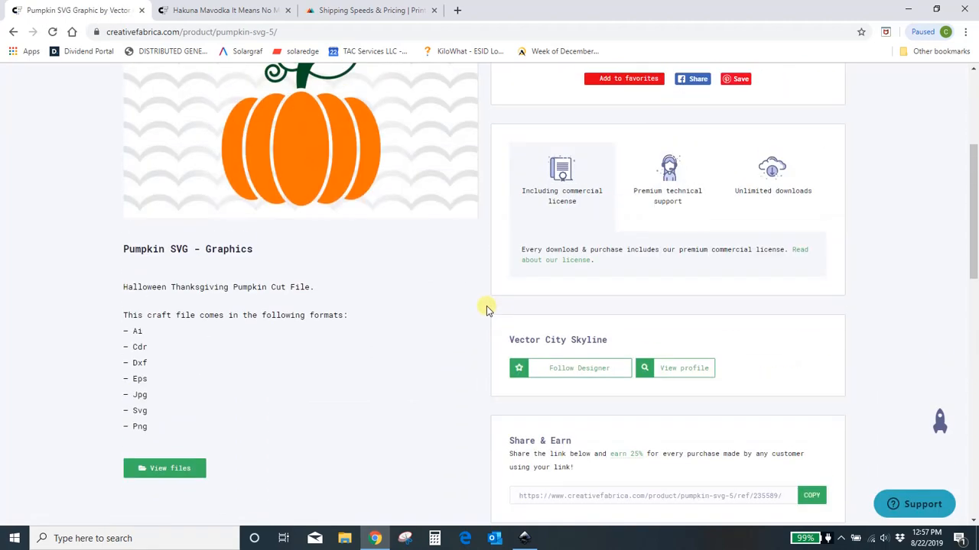
left_click(13, 31)
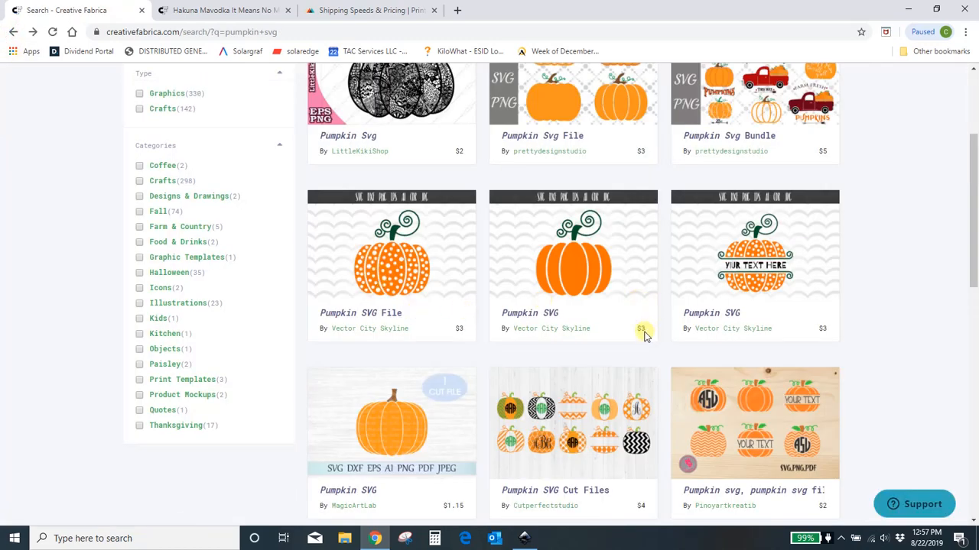
Download the plain orange Pumpkin SVG graphic by Vector City Skyline and open the Pumpkin-1.zip archive
left_click(585, 285)
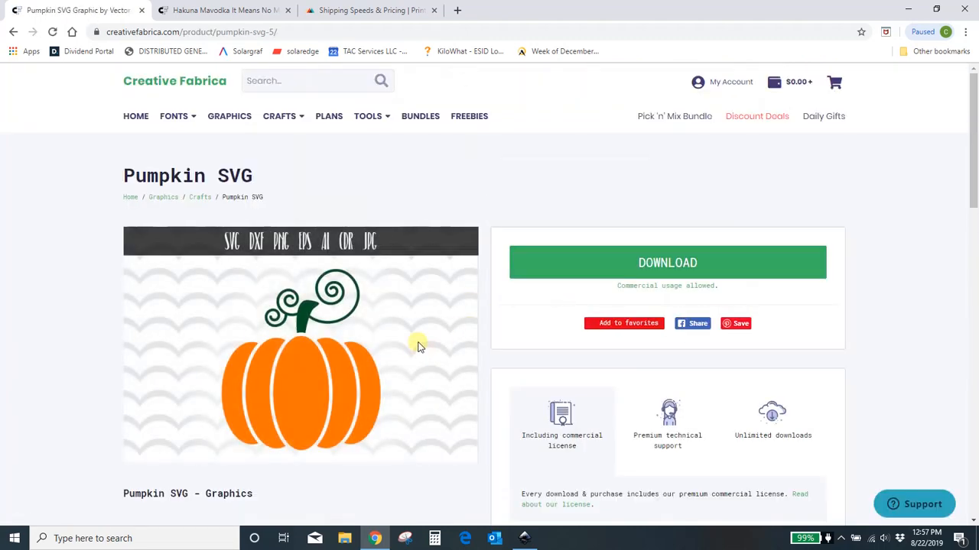
left_click(666, 262)
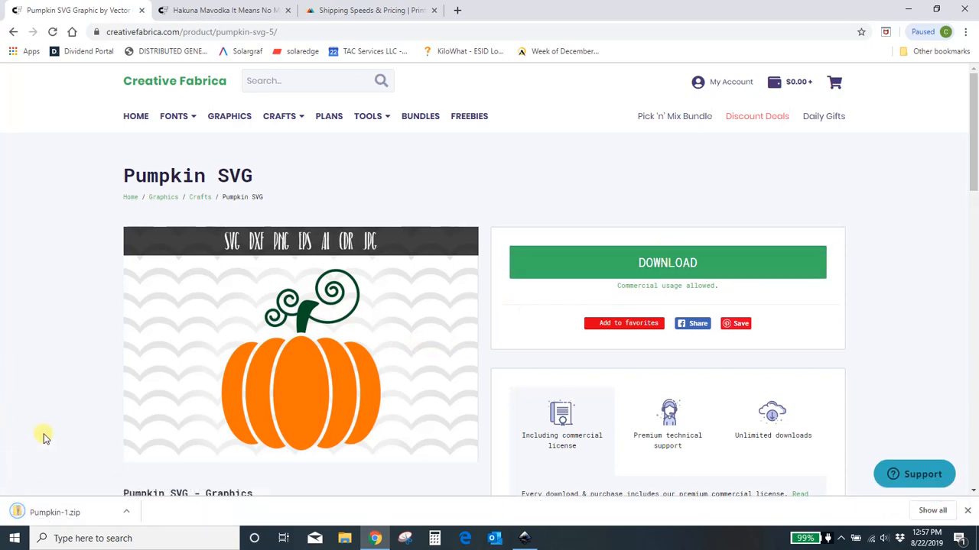
left_click(49, 511)
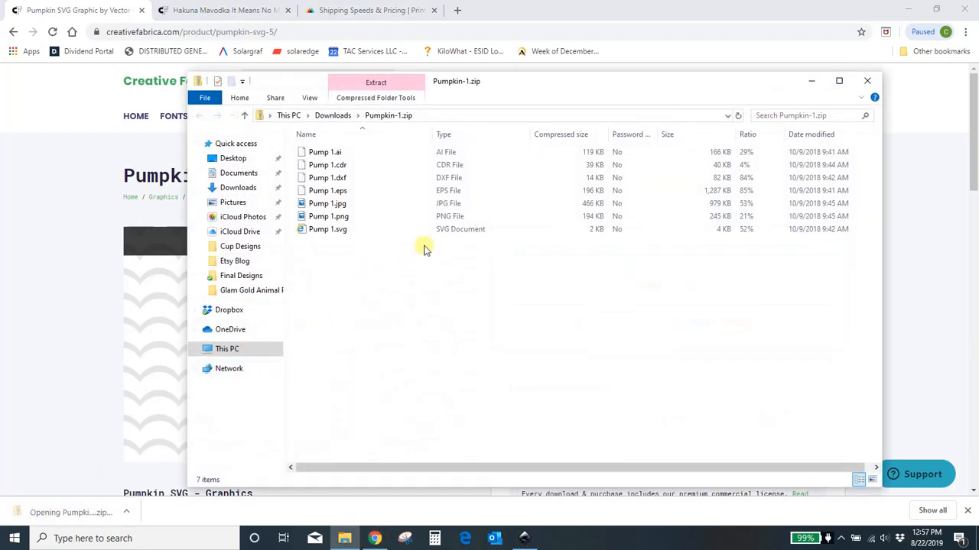
Copy Pump 1.svg from the Pumpkin-1.zip archive to the desktop, close the archive, and switch to Inkscape
left_click(907, 10)
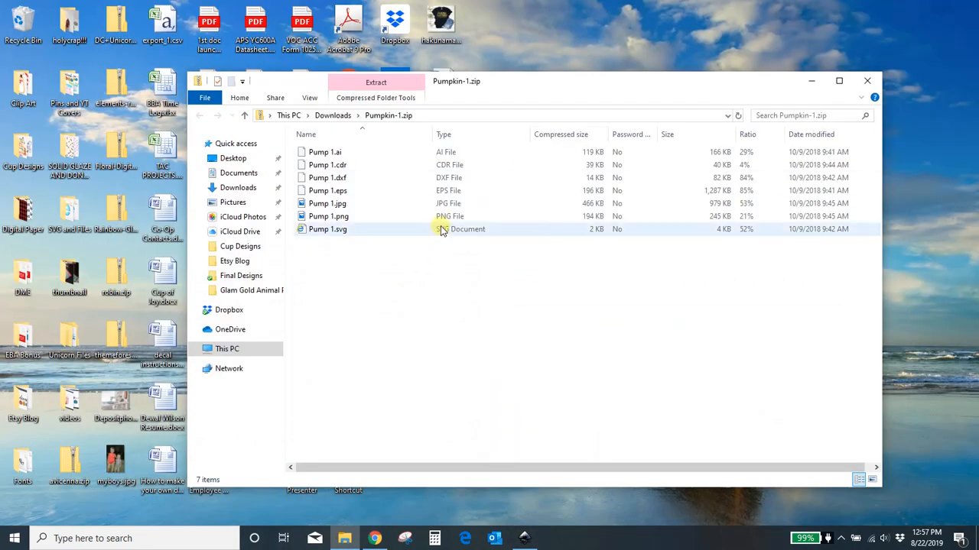
left_click_drag(442, 230, 635, 56)
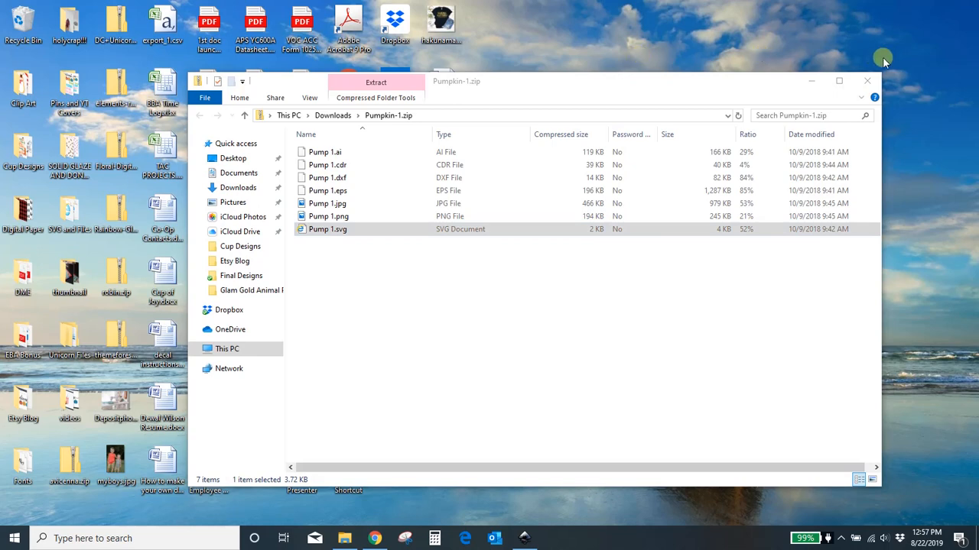
left_click(868, 80)
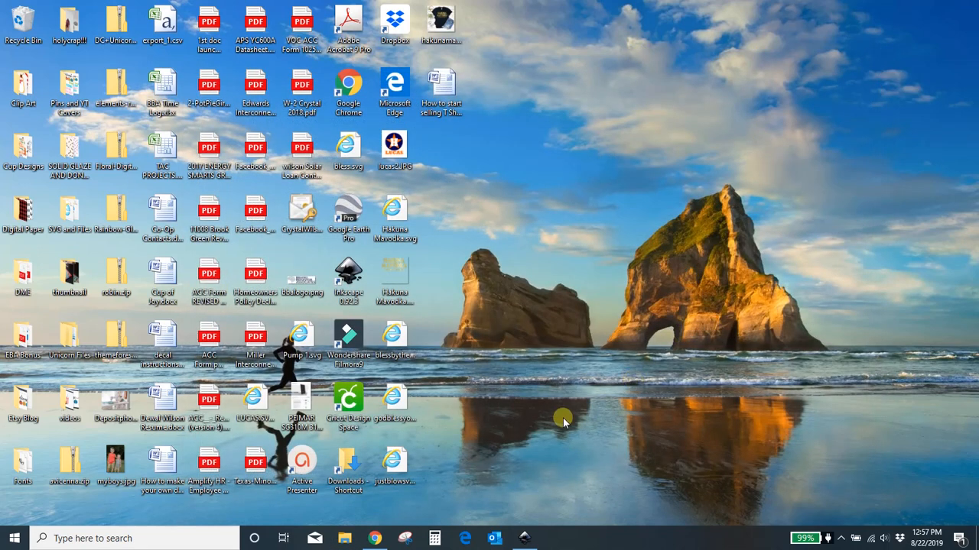
mouse_move(525, 543)
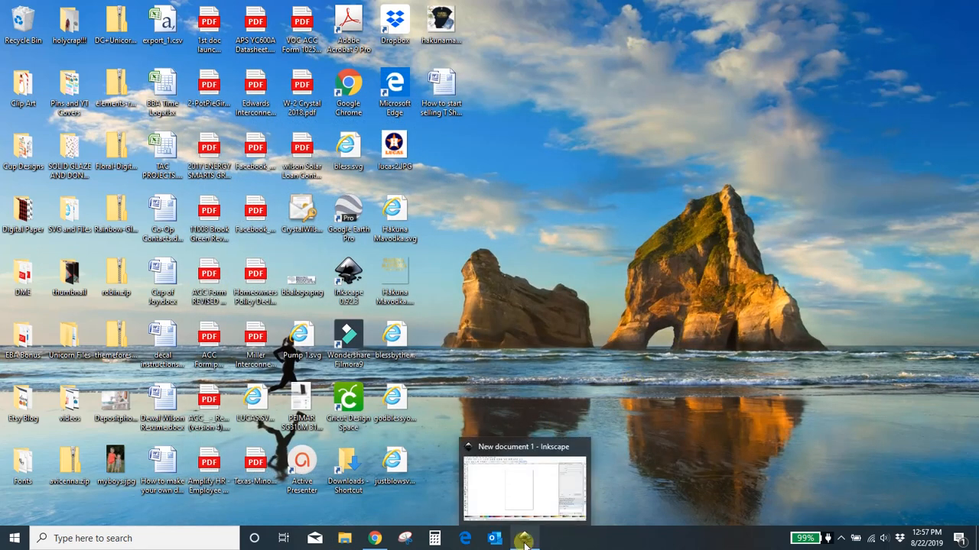
left_click(524, 541)
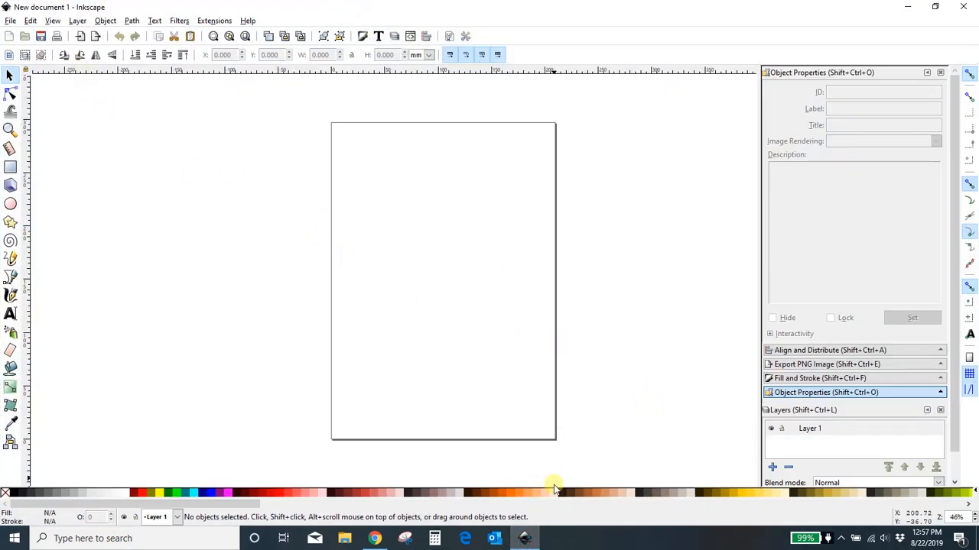
mouse_move(528, 540)
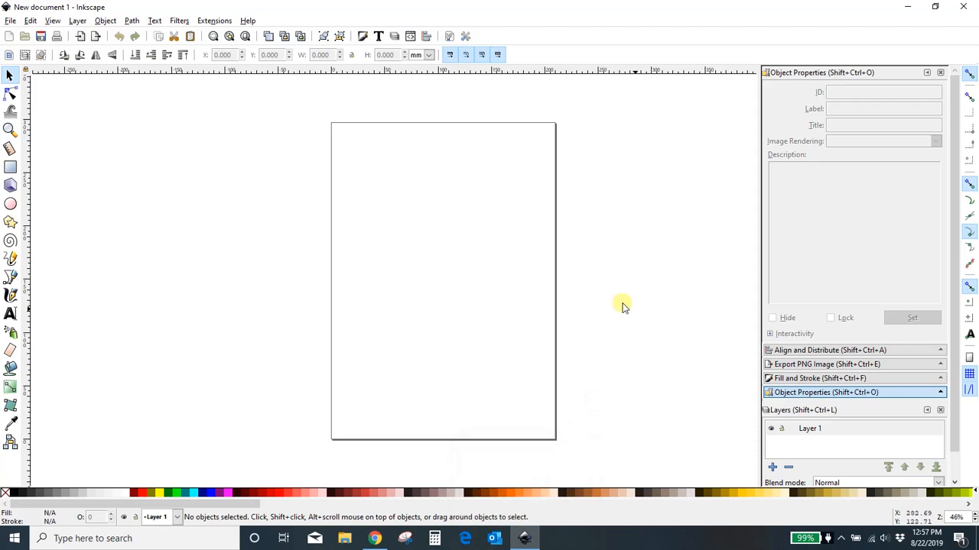
Import Pump 1.svg from the Desktop folder and place the pumpkin within the blank page
left_click(11, 21)
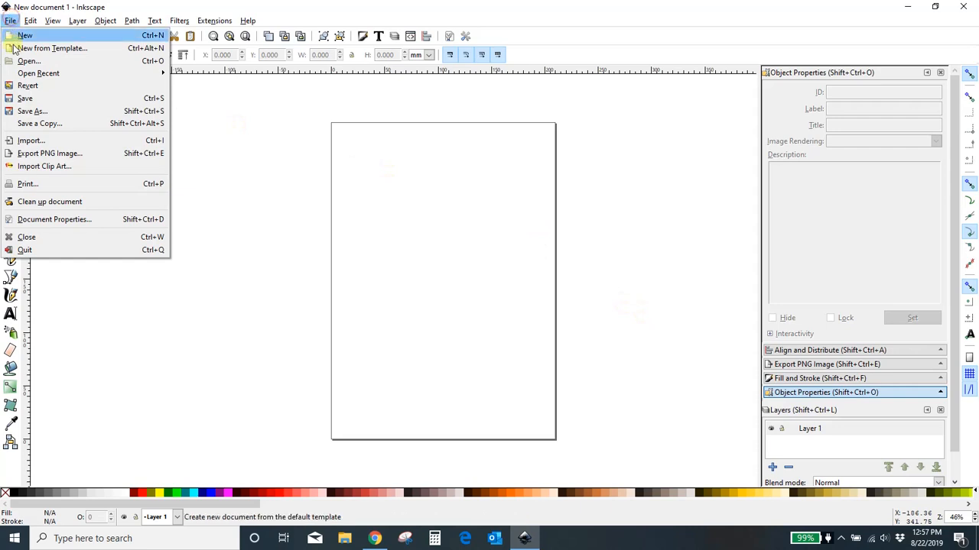
left_click(20, 141)
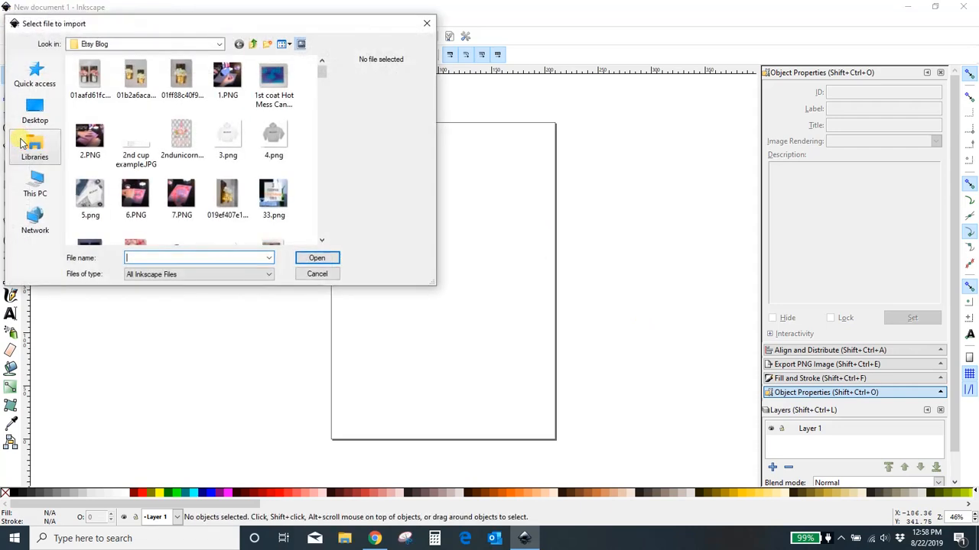
left_click(36, 111)
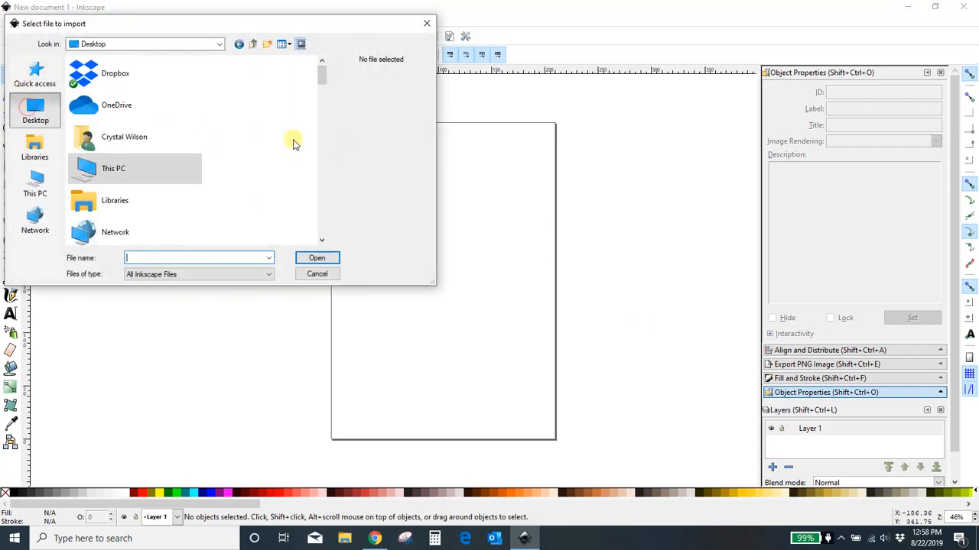
scroll(291, 143, "down", 5)
scroll(291, 142, "down", 10)
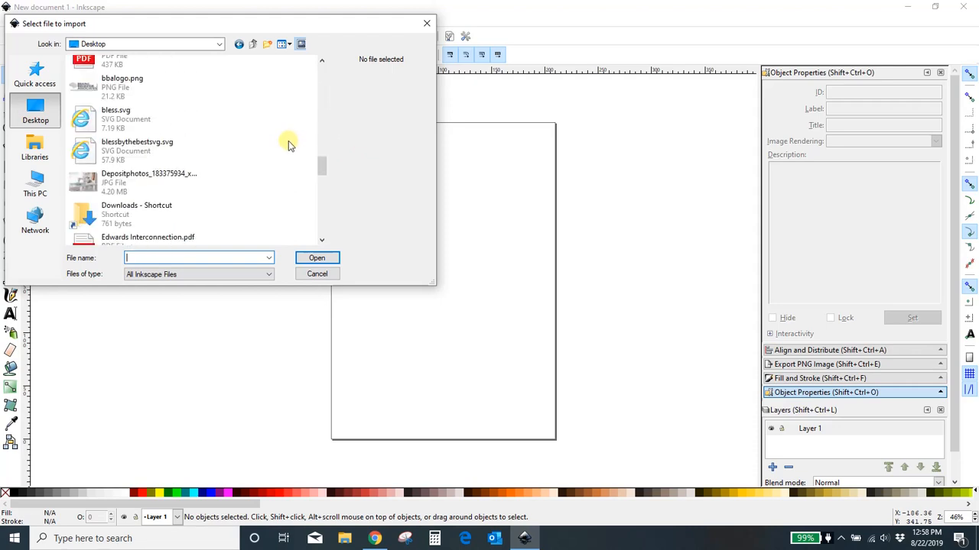
scroll(289, 145, "down", 5)
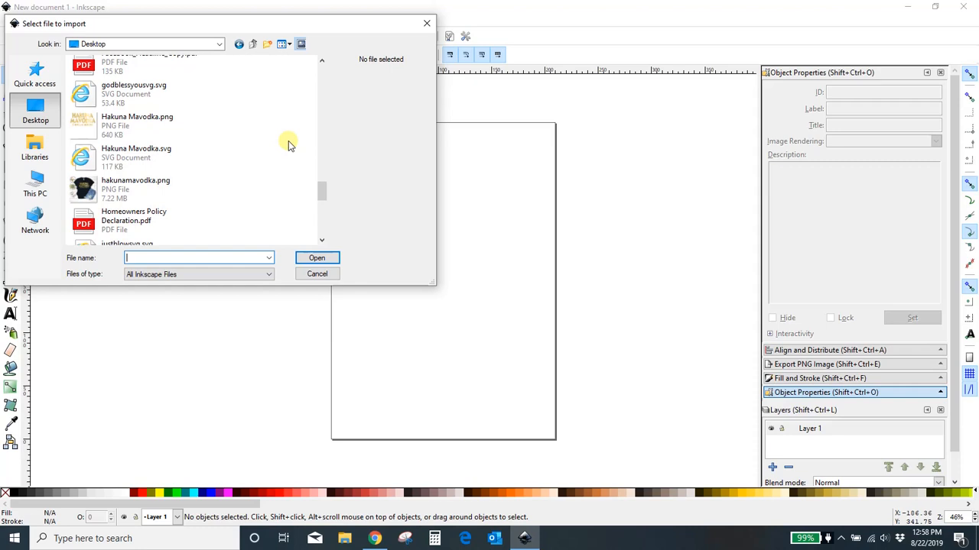
scroll(289, 145, "down", 1)
scroll(289, 146, "down", 5)
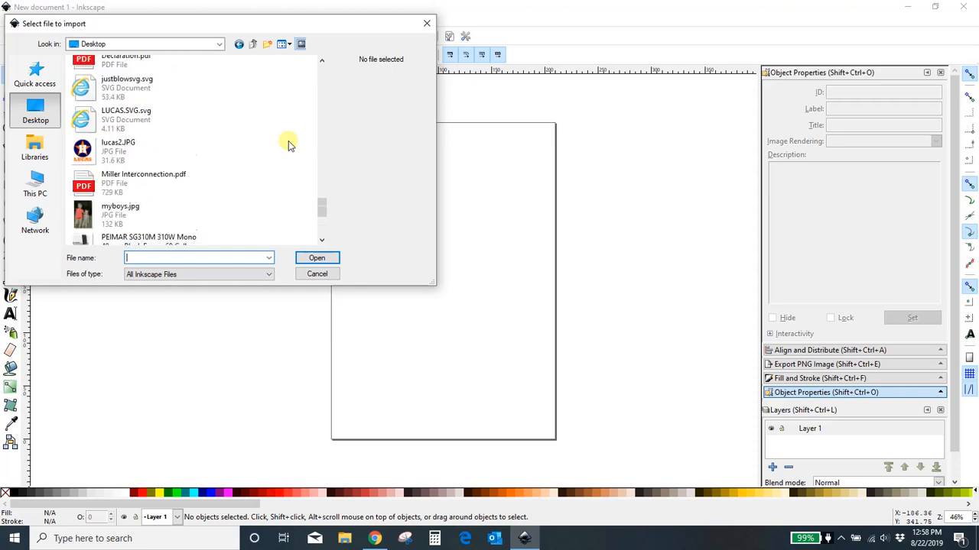
left_click(105, 116)
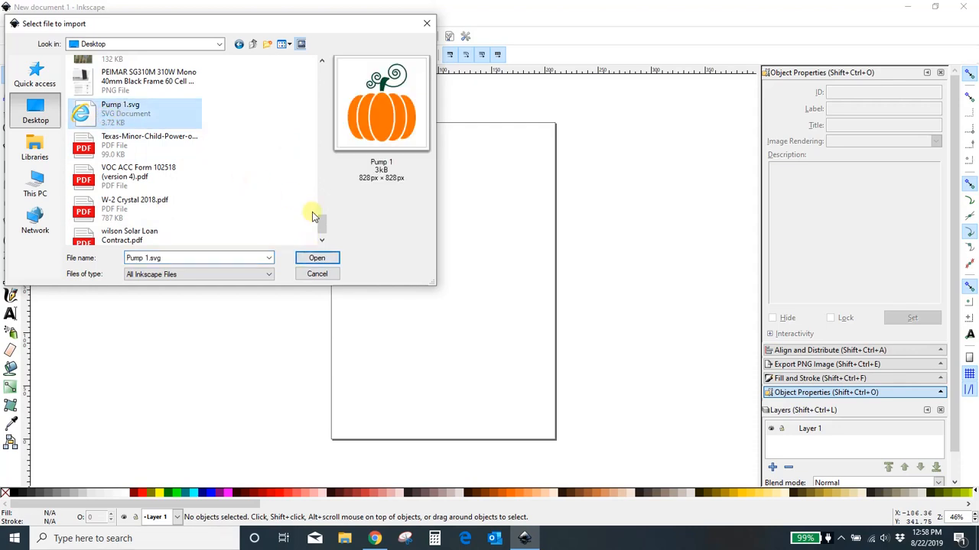
left_click(317, 258)
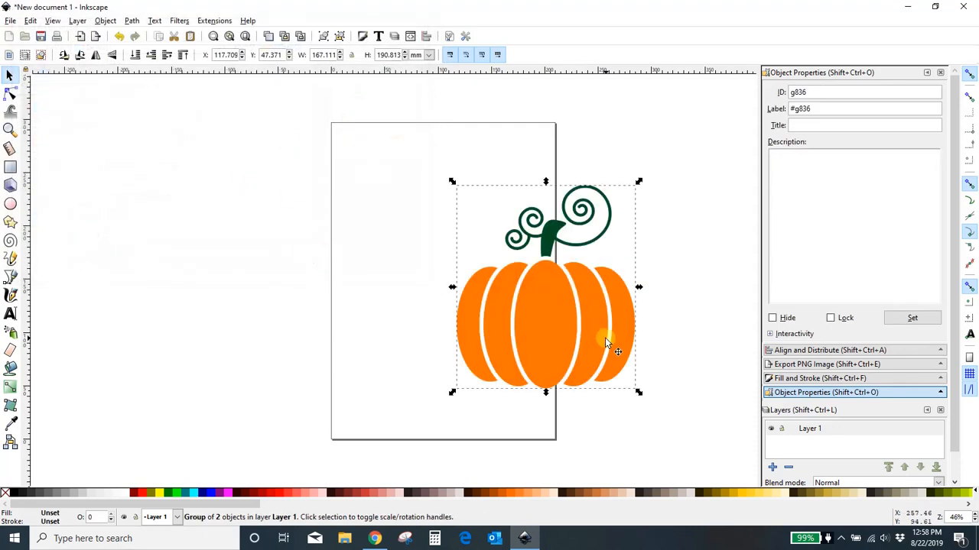
left_click_drag(605, 337, 501, 319)
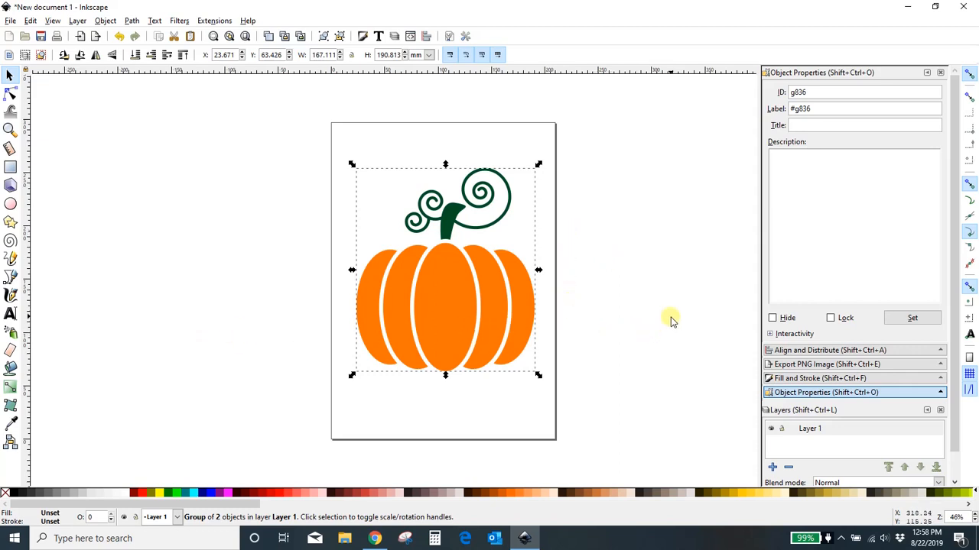
Try to scale the pumpkin without locking its proportions, and undo the resize
left_click_drag(539, 375, 432, 344)
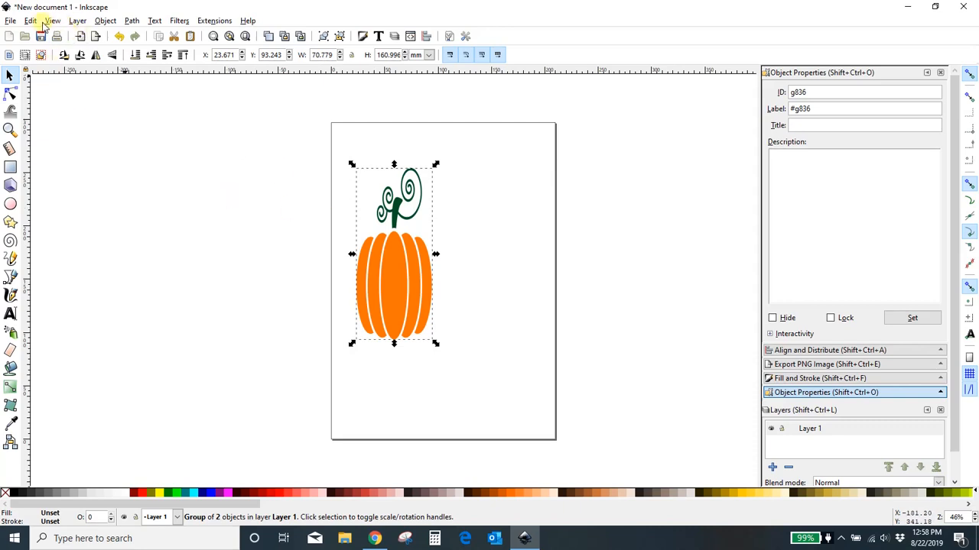
left_click(31, 21)
left_click(40, 35)
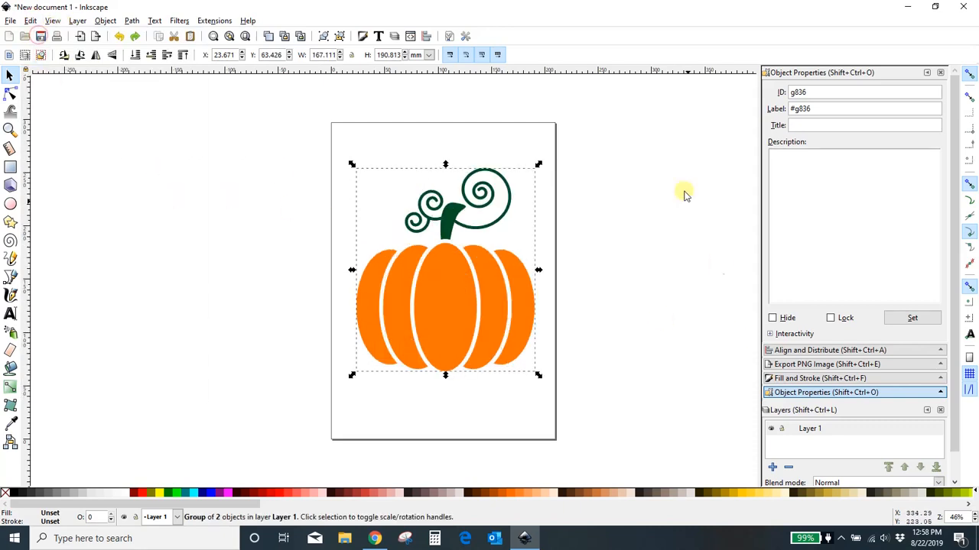
Lock the width-to-height ratio, scale the pumpkin to about 164 mm wide, and reposition it on the page
left_click(352, 57)
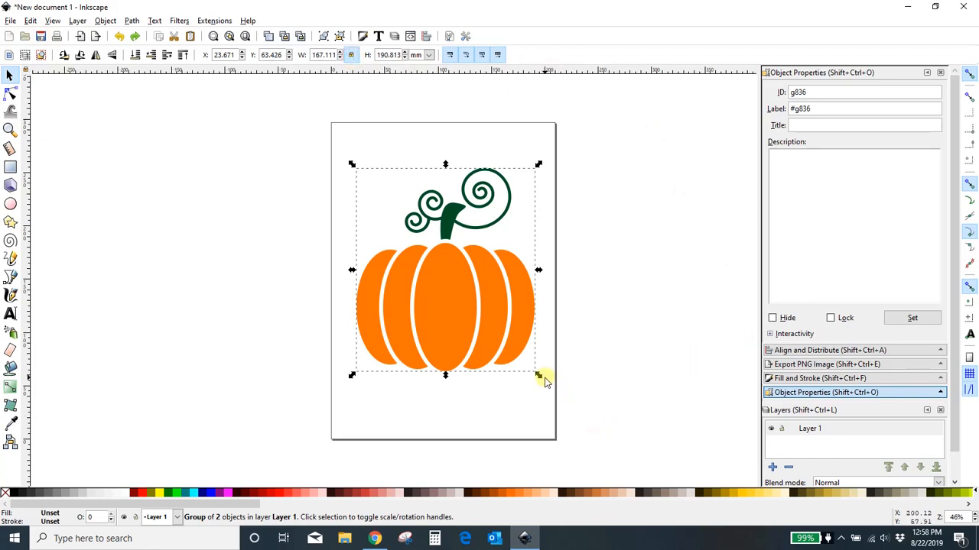
mouse_move(544, 383)
left_mouse_down()
mouse_move(481, 334)
mouse_move(533, 385)
mouse_move(445, 301)
mouse_move(641, 449)
mouse_move(557, 379)
left_mouse_up()
mouse_move(498, 321)
left_mouse_down()
mouse_move(494, 343)
mouse_move(496, 327)
left_mouse_up()
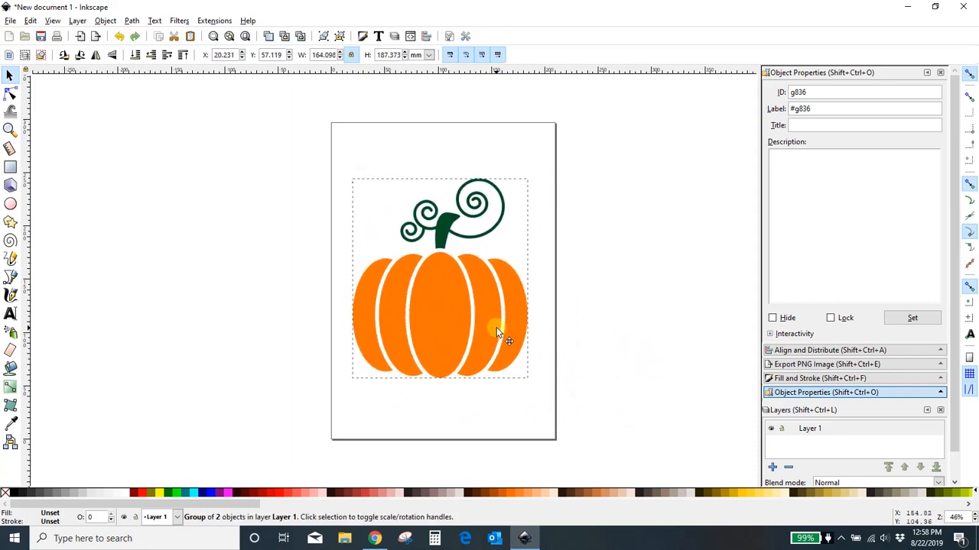
left_click(697, 321)
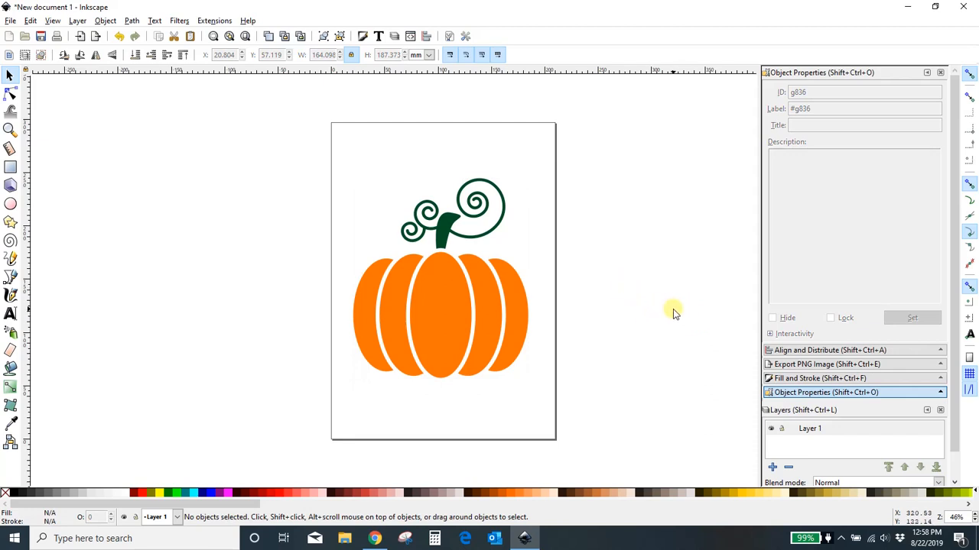
Ungroup the pumpkin artwork into separate stem and body objects, and clear the selection
left_click(443, 326)
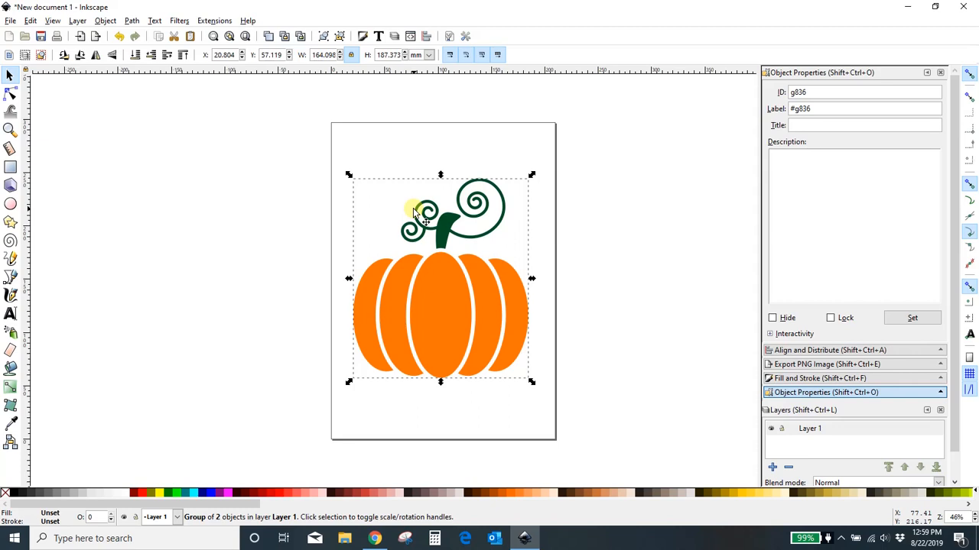
left_click(107, 21)
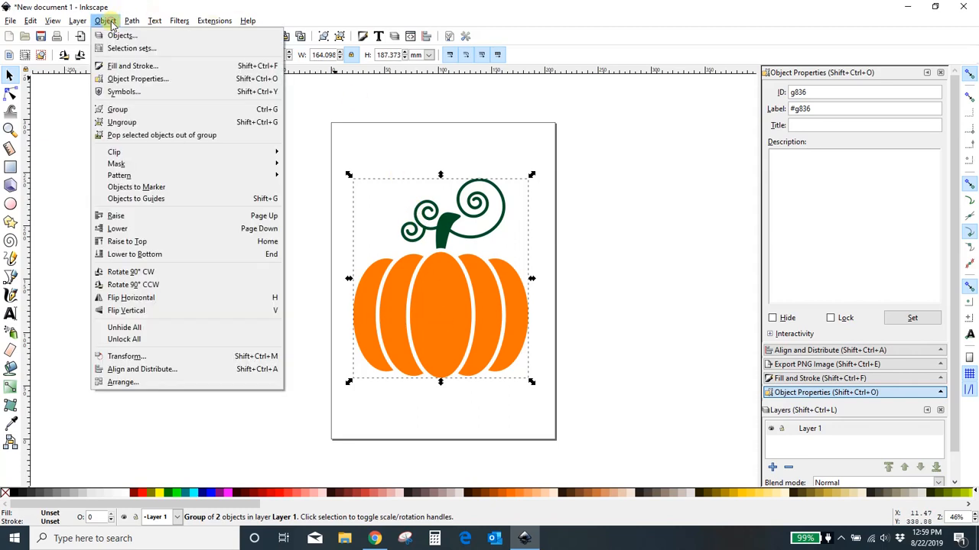
left_click(122, 122)
left_click(114, 230)
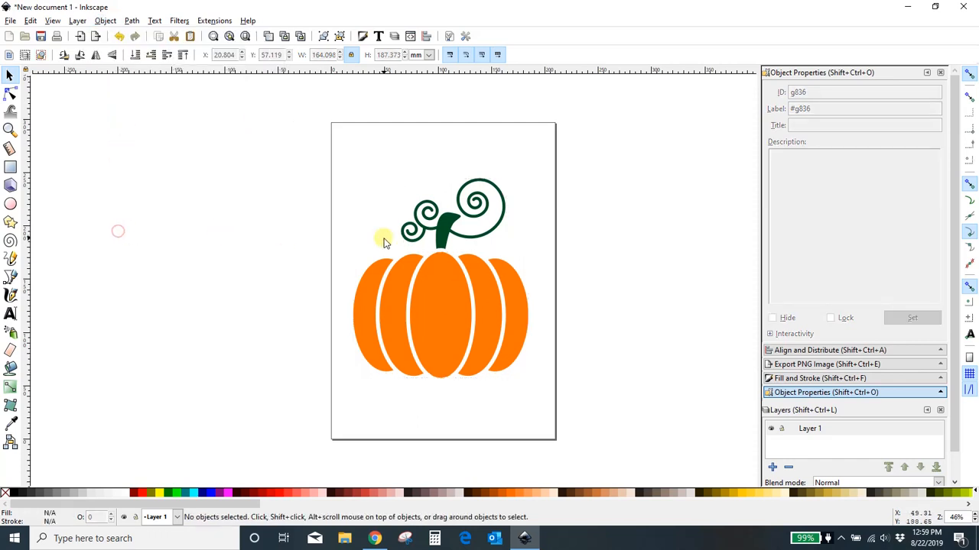
Move the green stem away from the orange body, shift the body slightly, and set the stem back on top of it
left_click(447, 219)
left_click_drag(448, 219, 446, 216)
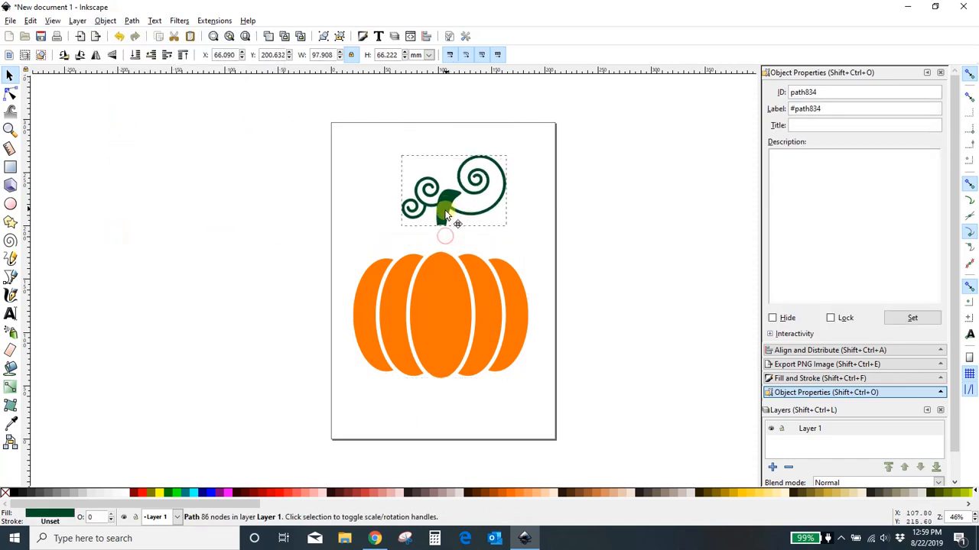
left_click(424, 297)
left_click_drag(423, 297, 428, 299)
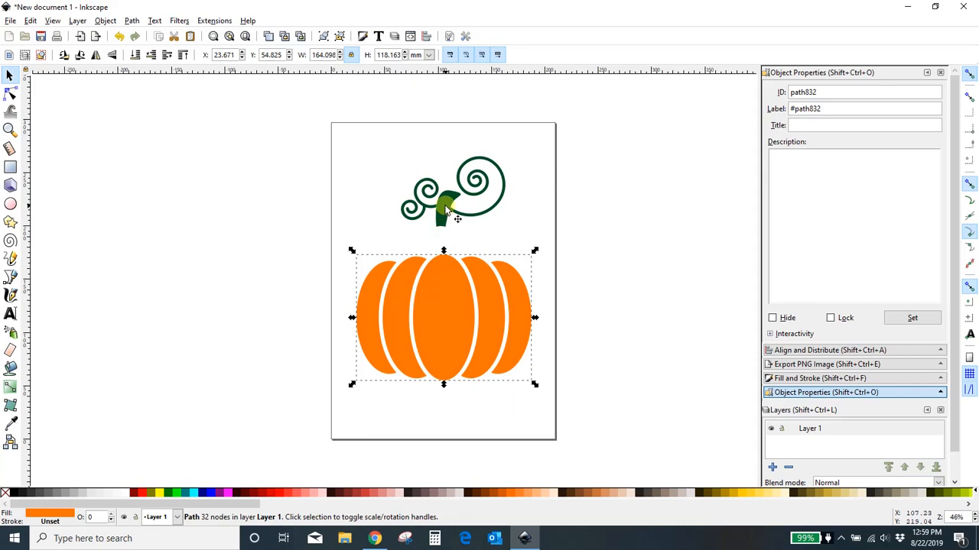
left_click_drag(445, 211, 448, 235)
left_click(448, 315)
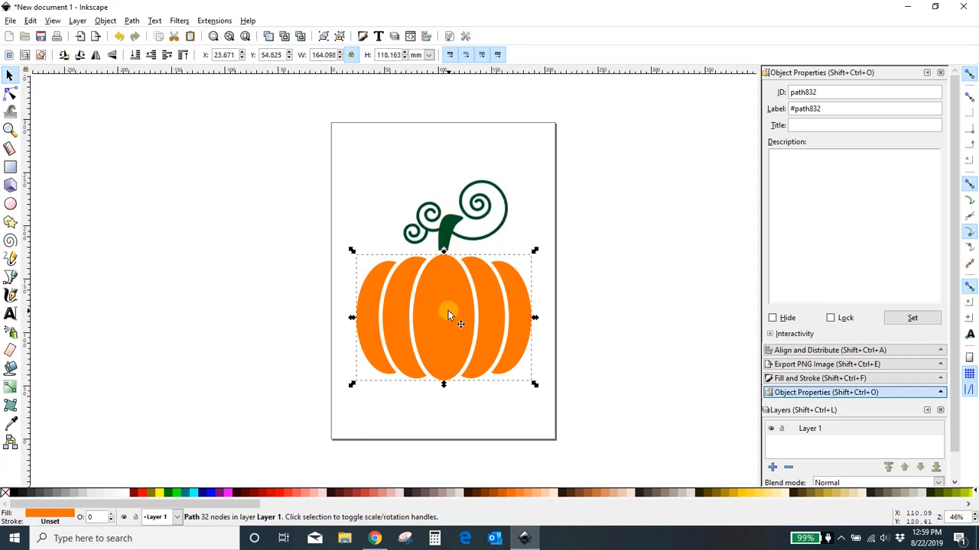
Try to ungroup the orange pumpkin body into individual segments
left_click(104, 20)
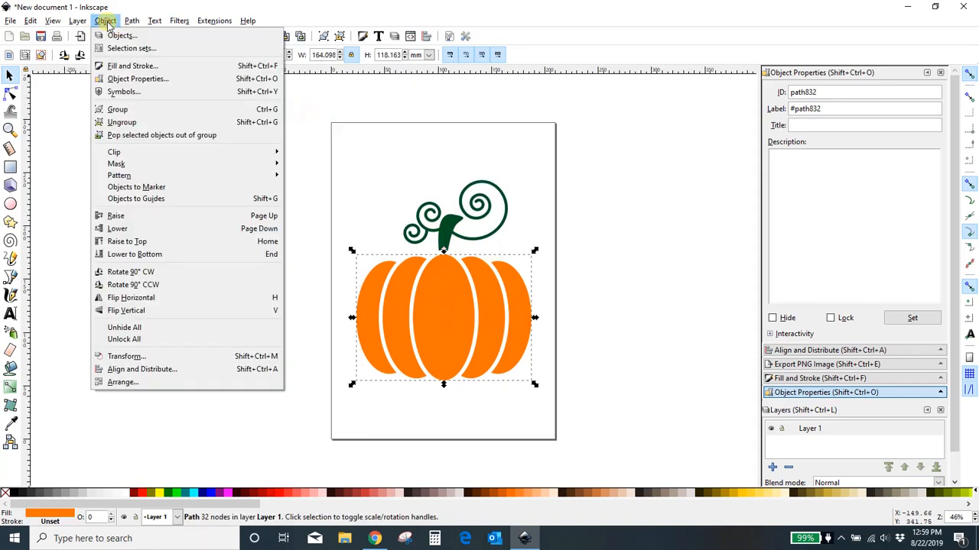
left_click(125, 122)
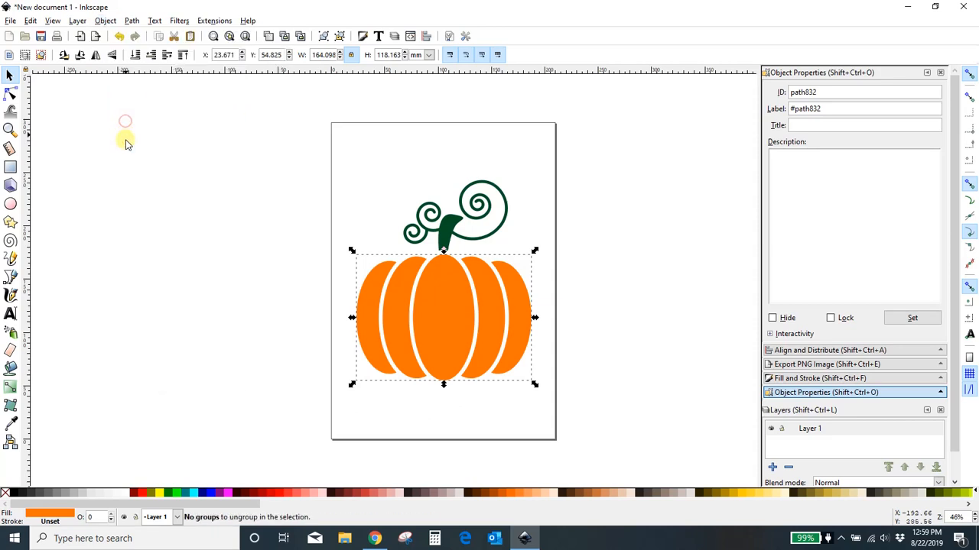
left_click(143, 264)
double_click(454, 311)
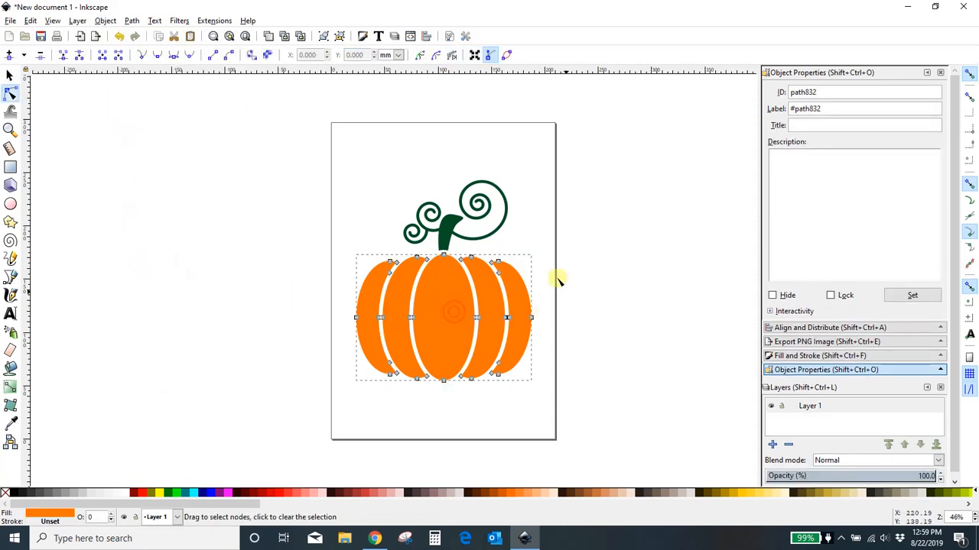
left_click(10, 74)
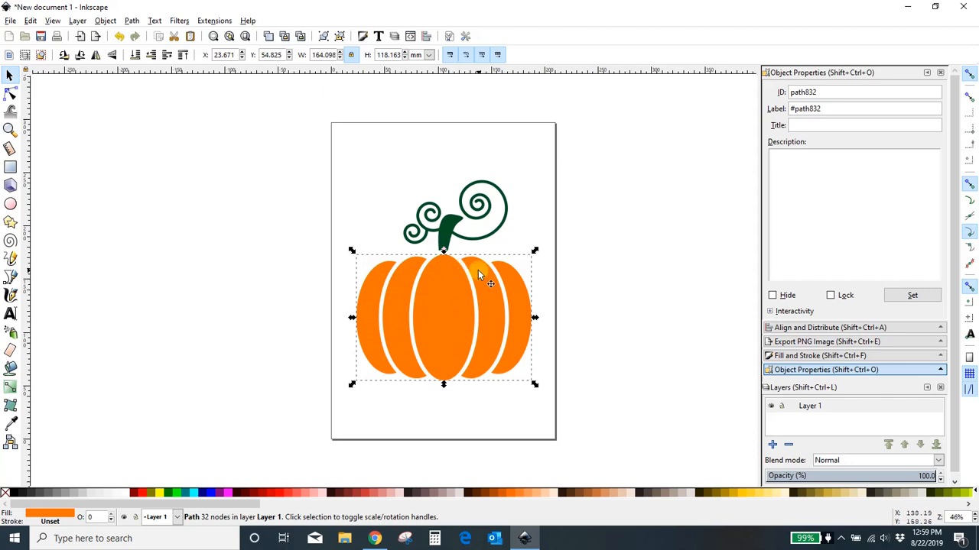
left_click(623, 282)
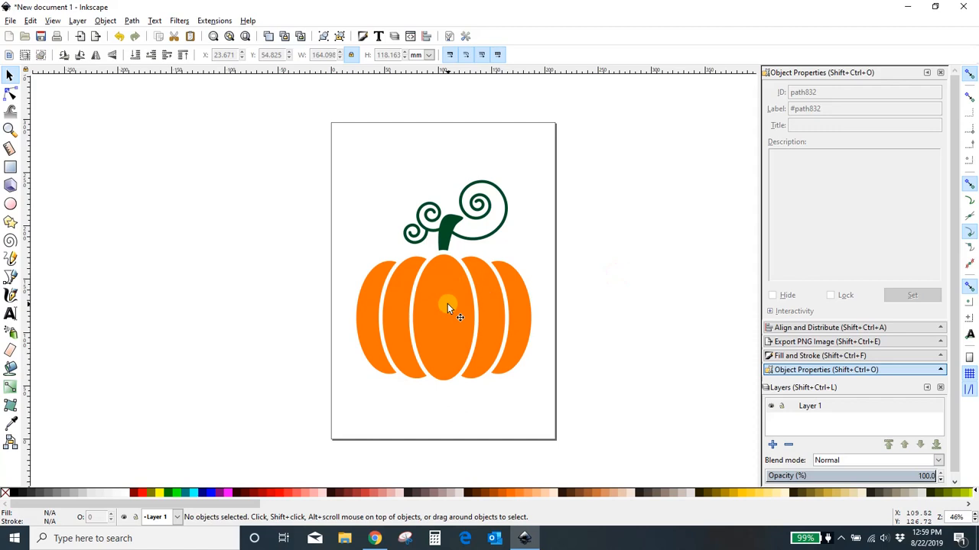
Nudge the orange body slightly upward, and fill the stem and curly vines with dark brown #2B1100
mouse_move(447, 304)
left_mouse_down()
mouse_move(444, 294)
mouse_move(448, 301)
left_mouse_up()
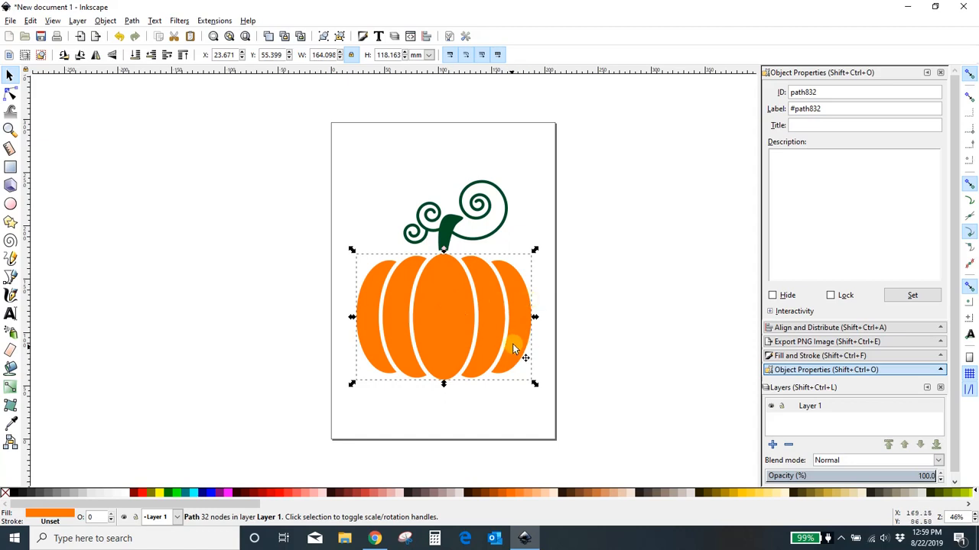
left_click(659, 258)
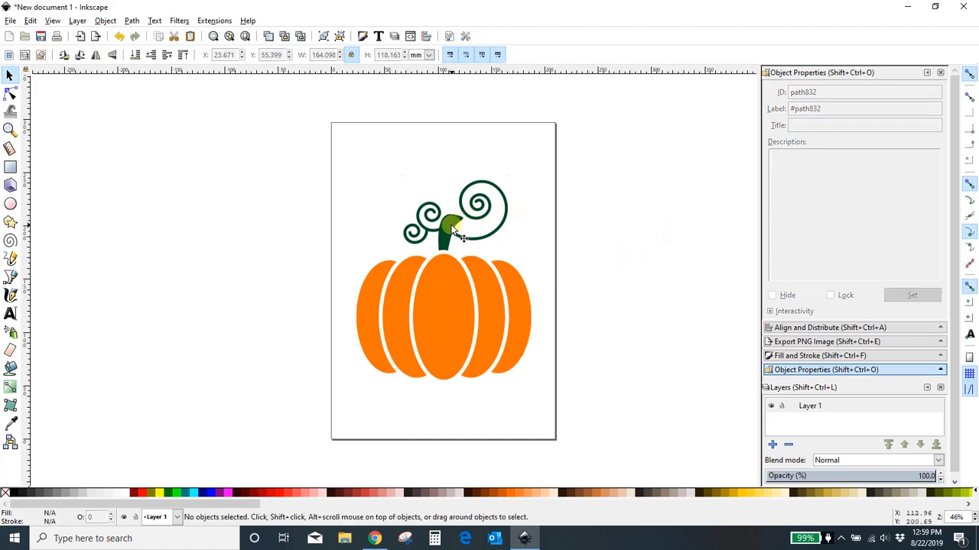
left_click(456, 232)
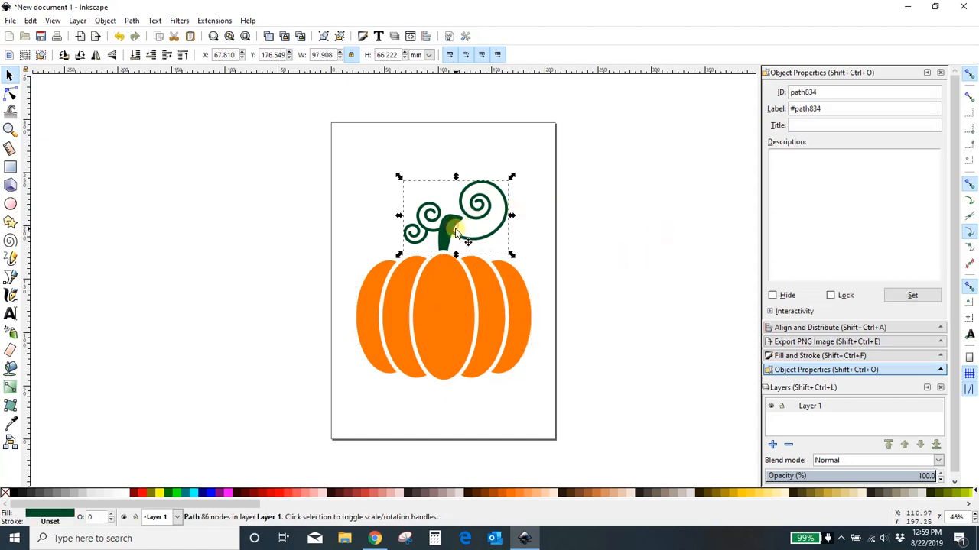
left_click(467, 489)
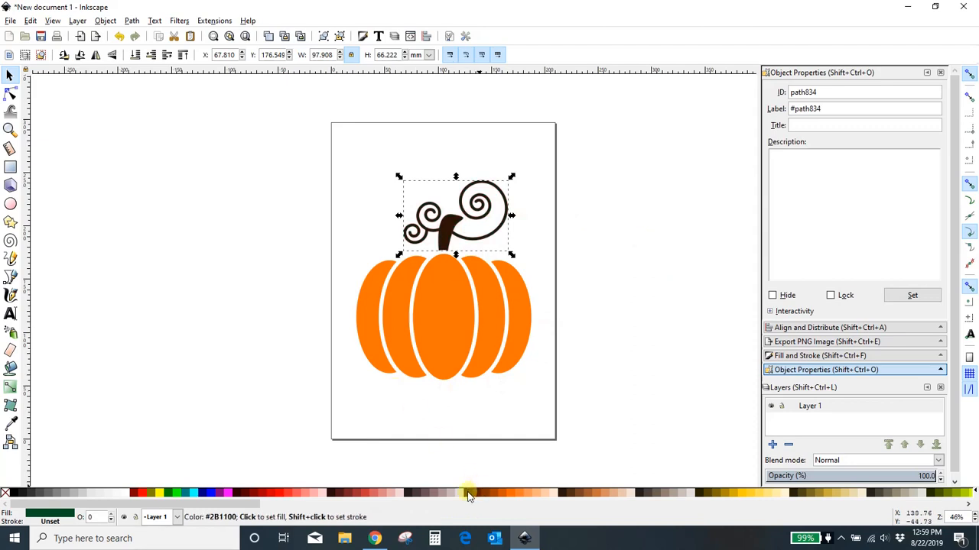
Fill the orange pumpkin body with a dark teal blue, and clear the selection
left_click(451, 337)
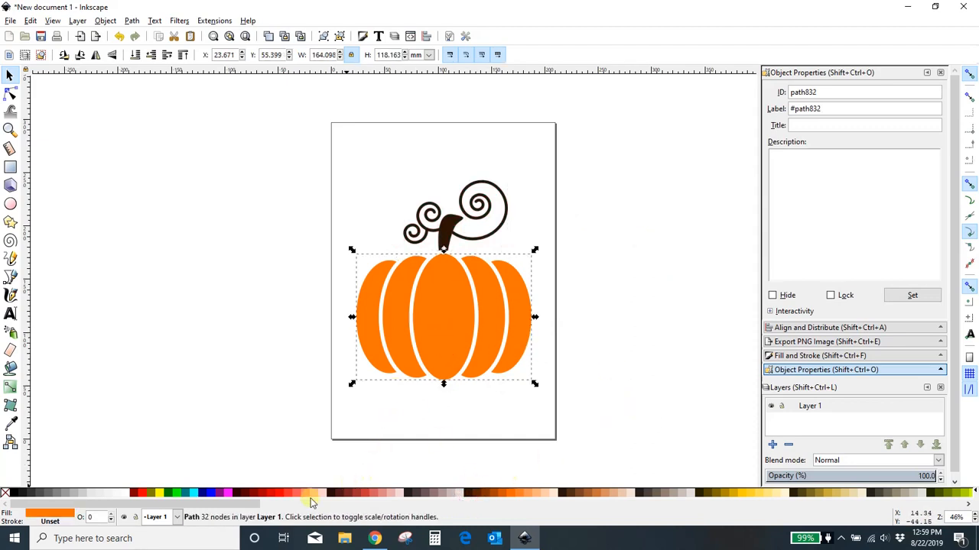
left_click_drag(176, 503, 578, 533)
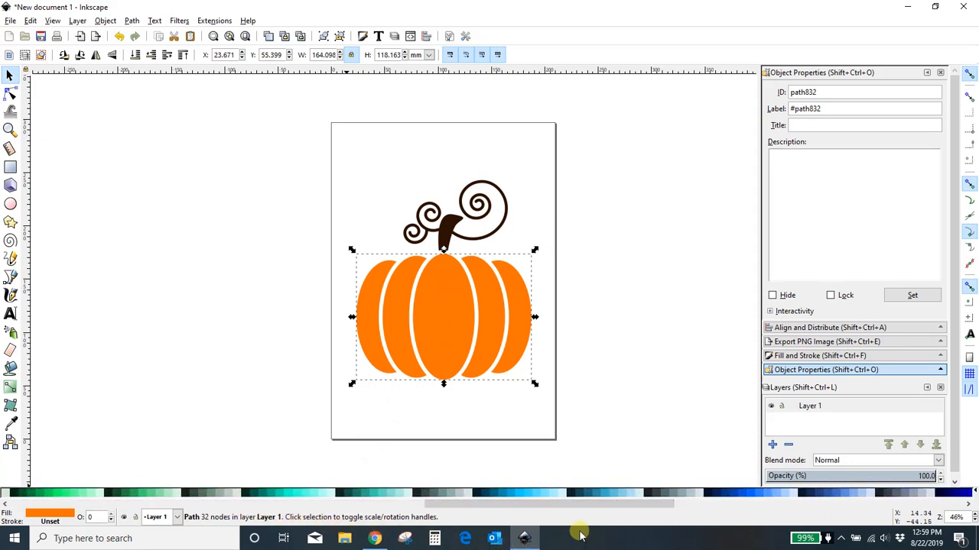
left_click(483, 493)
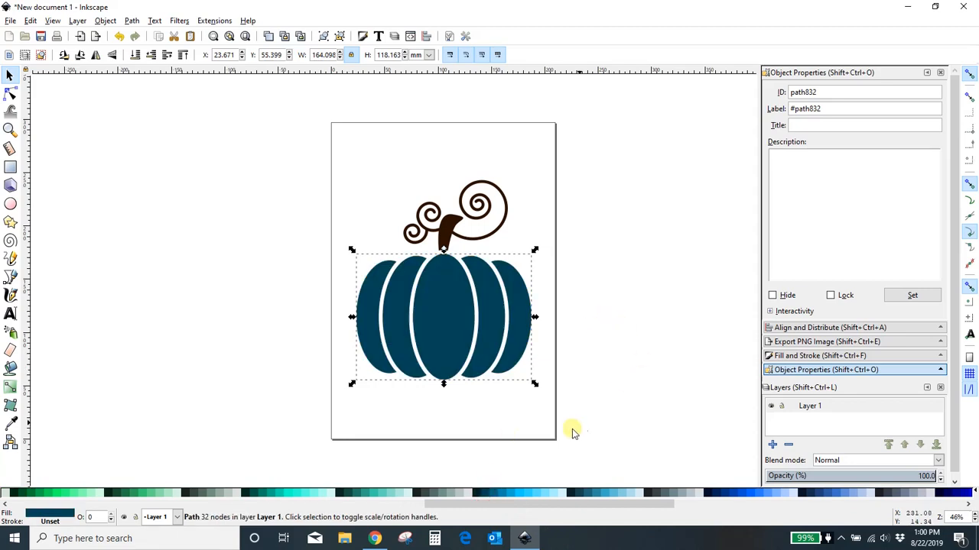
left_click(495, 494)
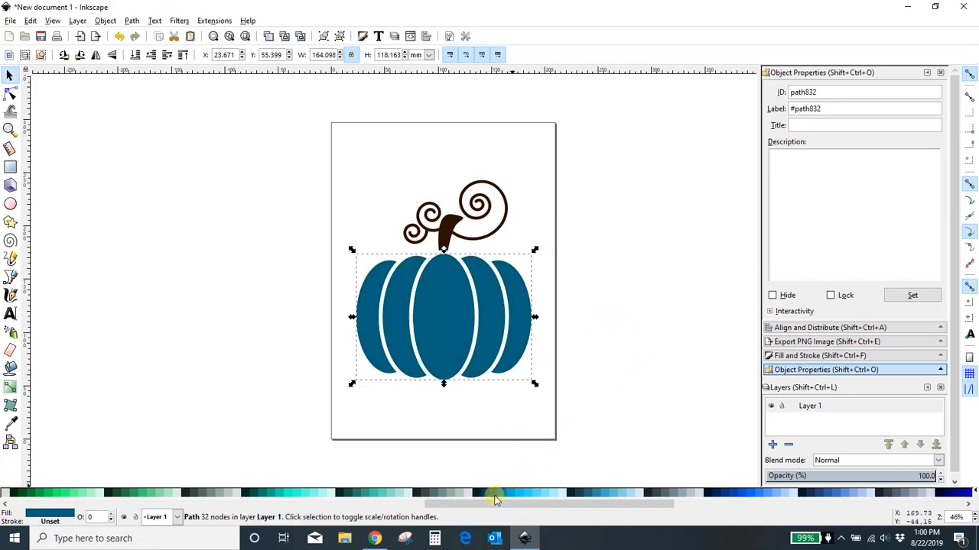
left_click(643, 342)
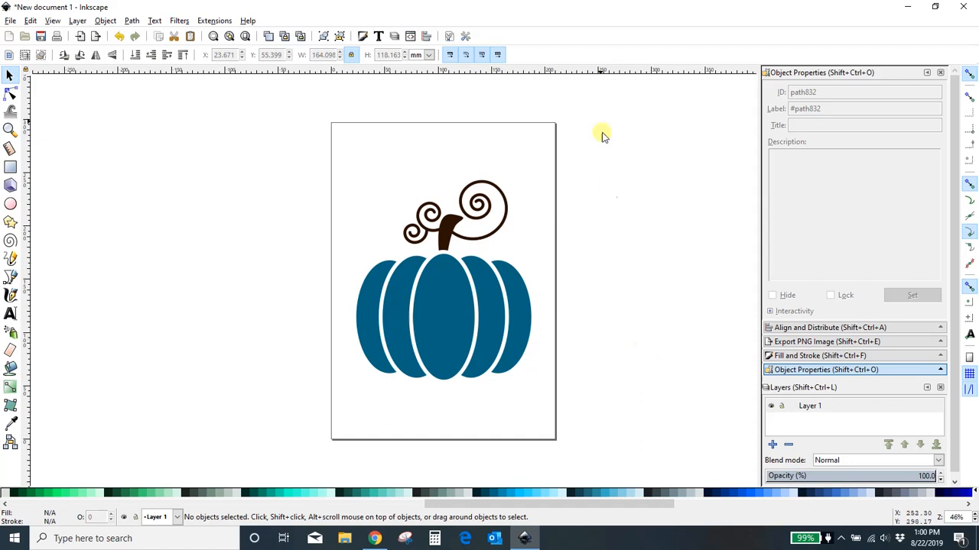
Fill the stem and curly vines with dark green, and clear the selection
left_click(444, 239)
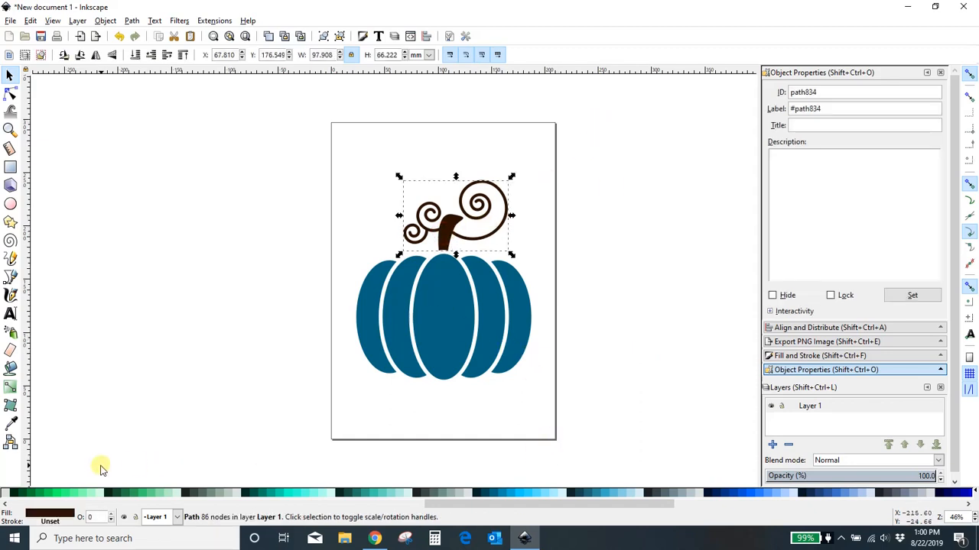
left_click_drag(504, 509, 396, 507)
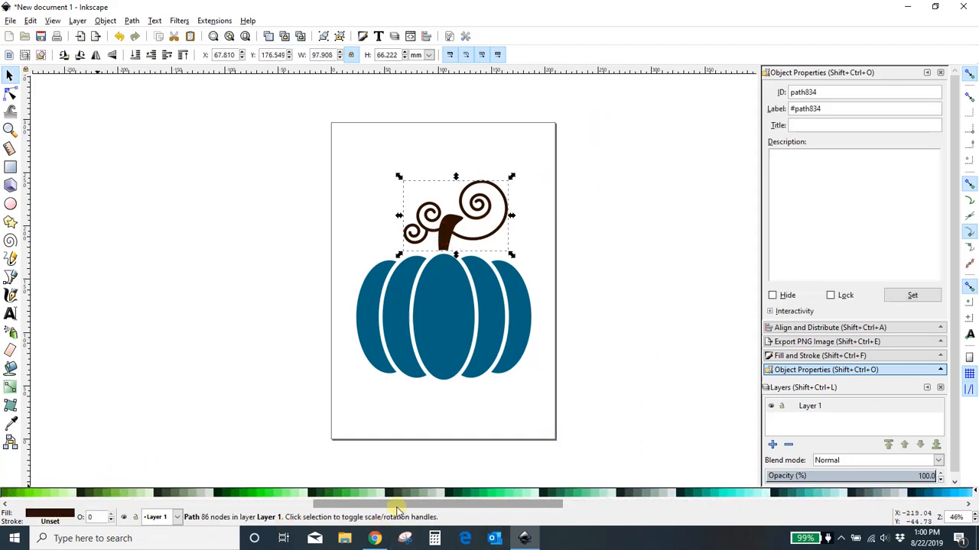
left_click(322, 494)
left_click(254, 377)
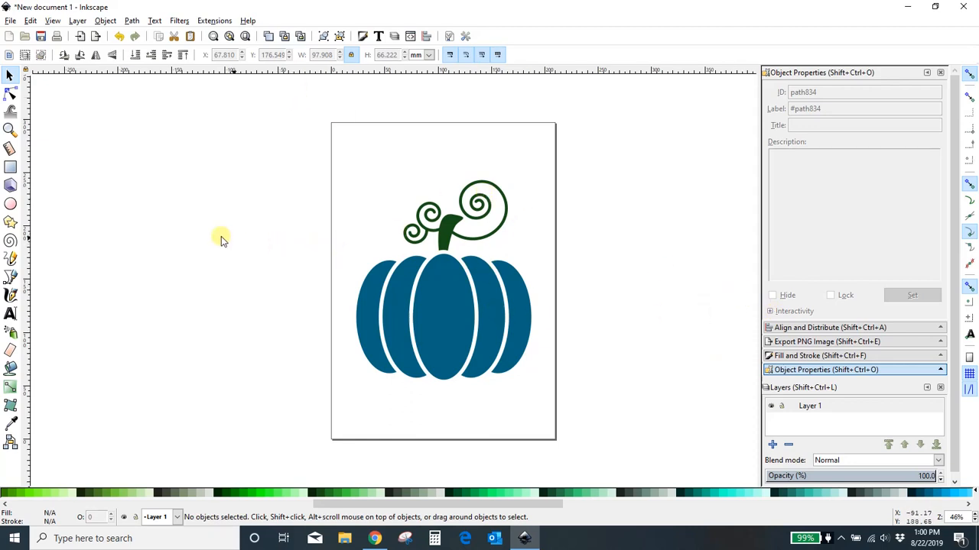
Add a "Welcome Fall" text object in the empty area beside the page
left_click(10, 315)
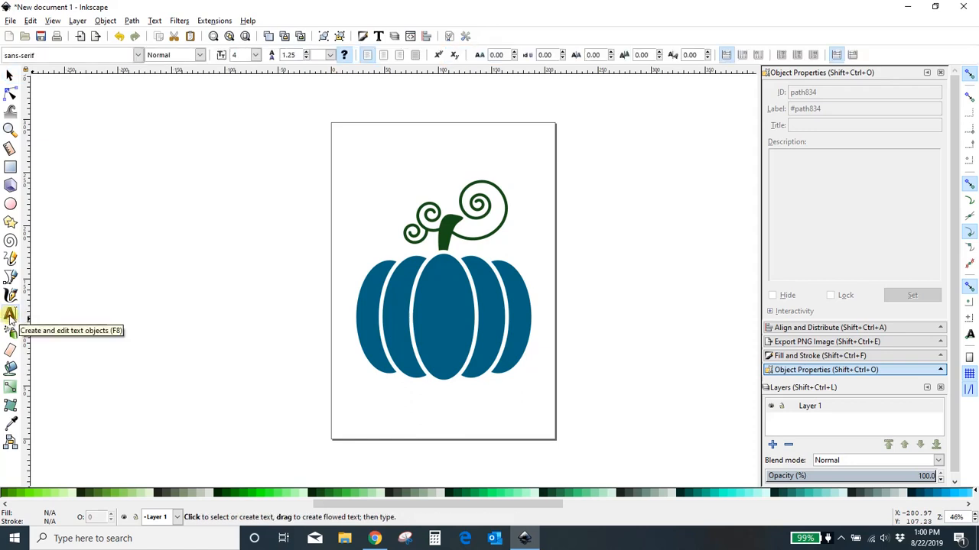
left_click(96, 244)
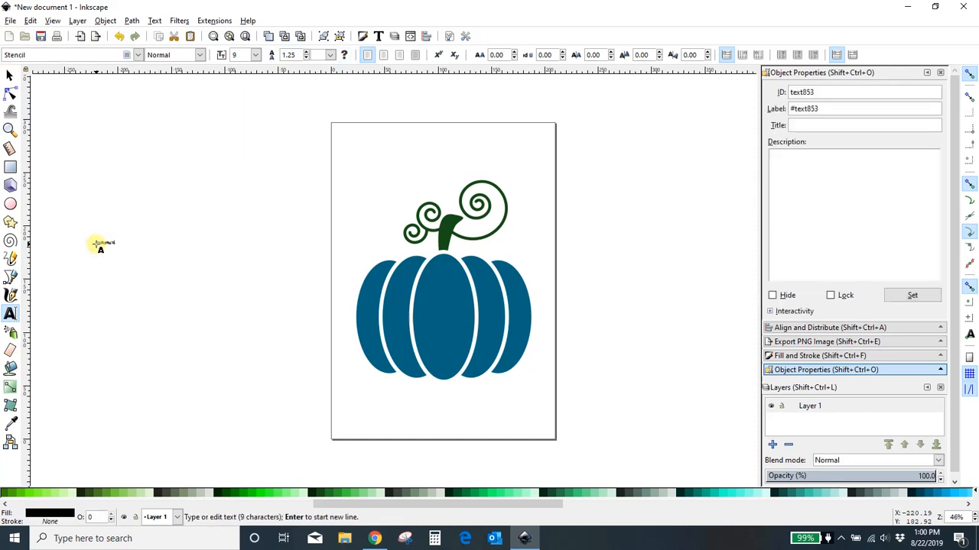
type("lo")
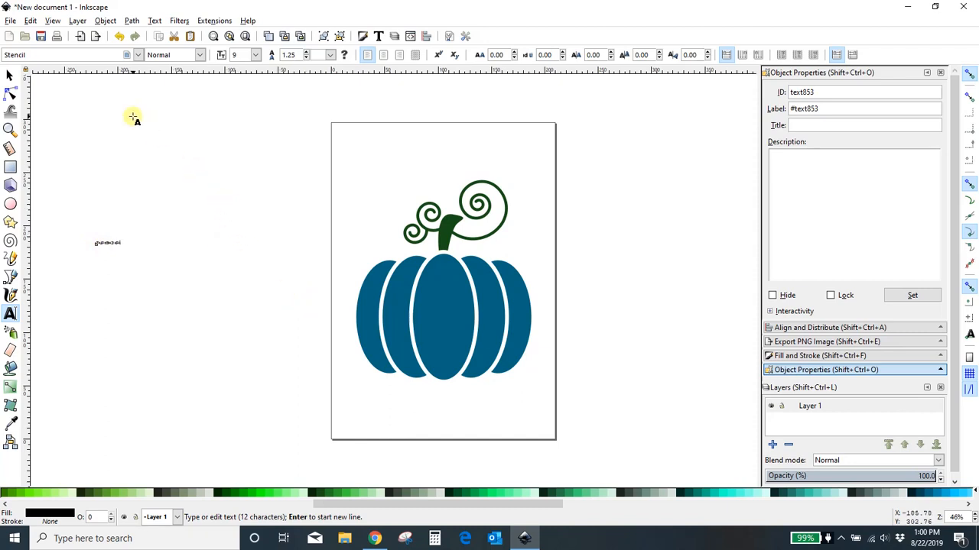
Browse the font list and set the "Welcome Fall" text in the Marisha font
left_click(136, 55)
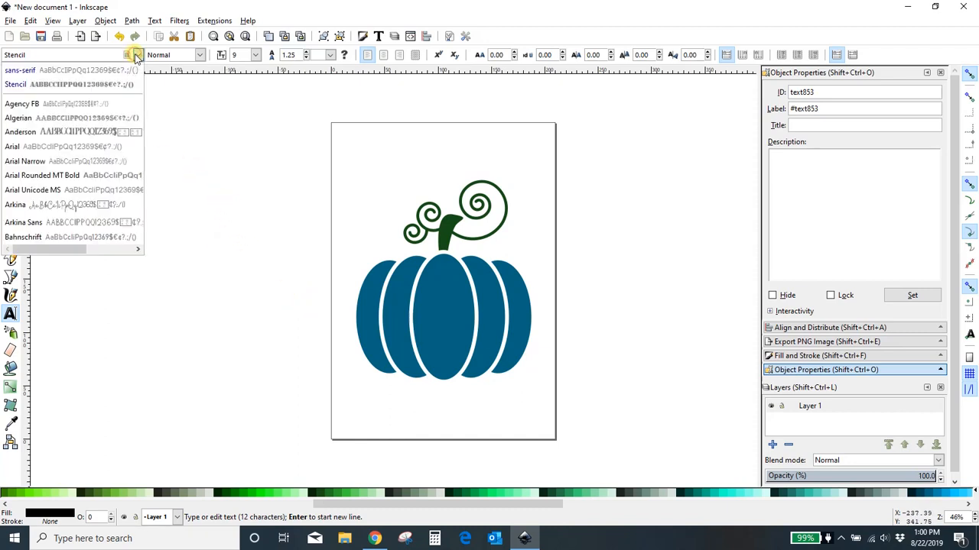
left_click(137, 56)
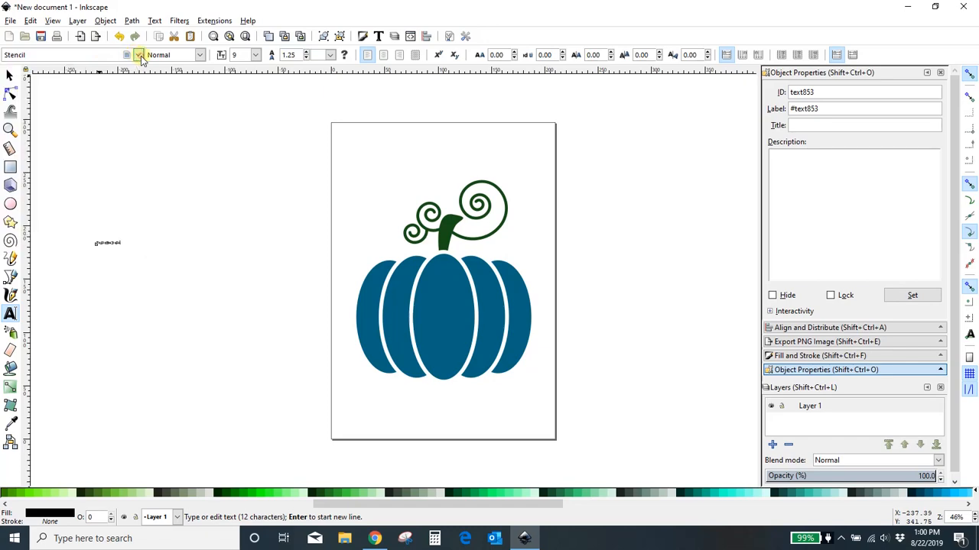
left_click(137, 55)
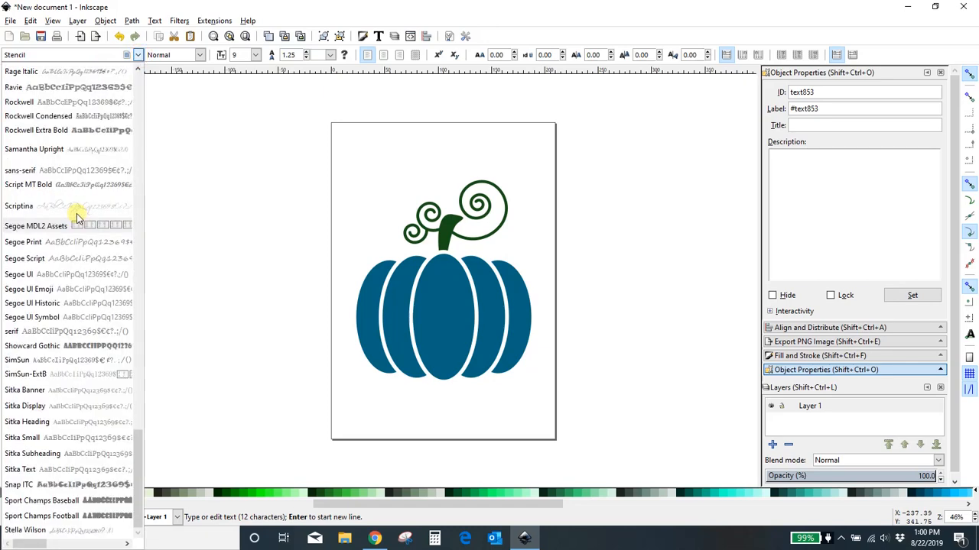
scroll(77, 217, "up", 4)
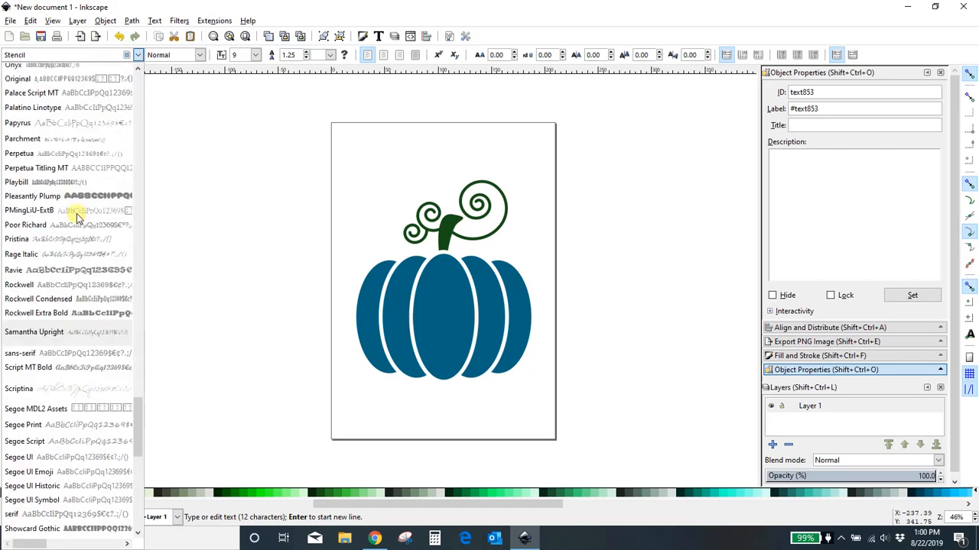
scroll(76, 216, "down", 1)
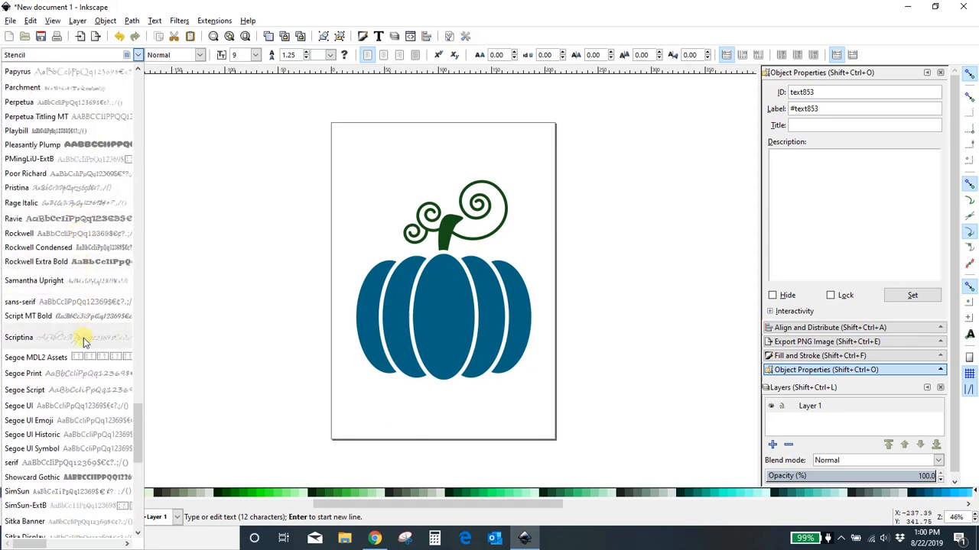
scroll(89, 294, "up", 6)
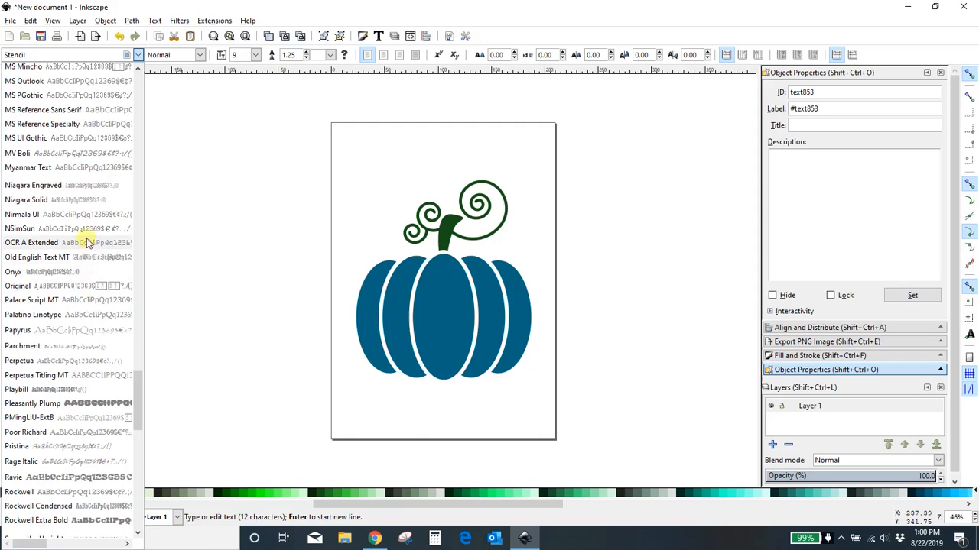
scroll(85, 238, "up", 1)
scroll(87, 239, "up", 2)
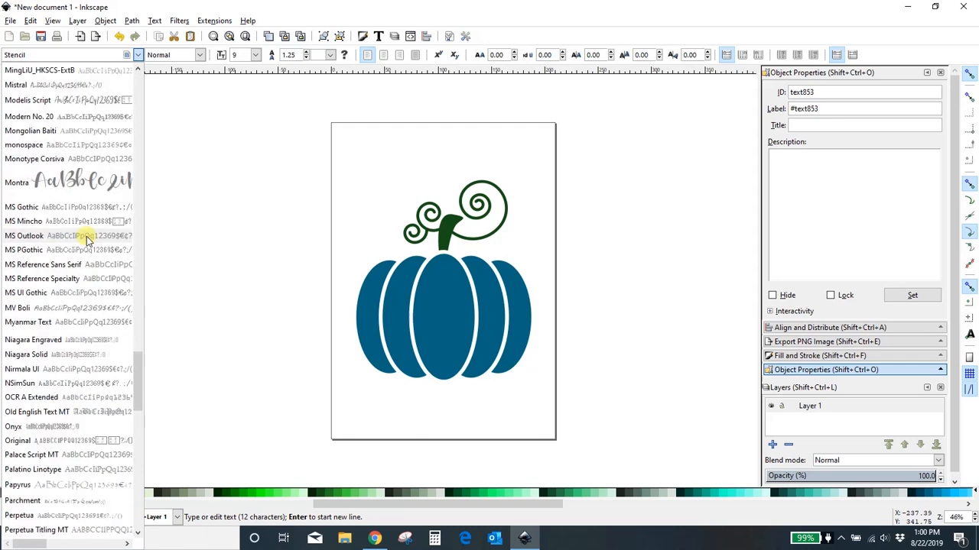
scroll(86, 239, "up", 7)
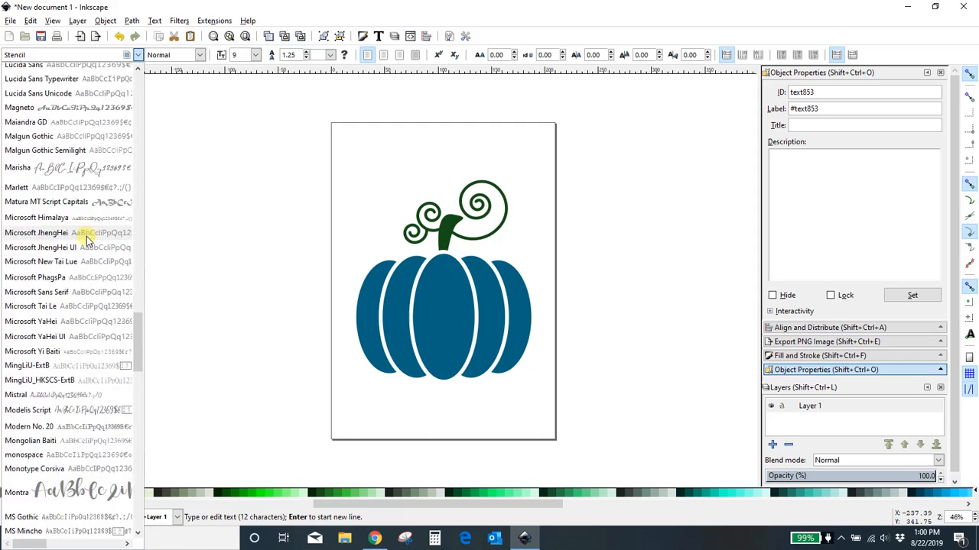
left_click(77, 169)
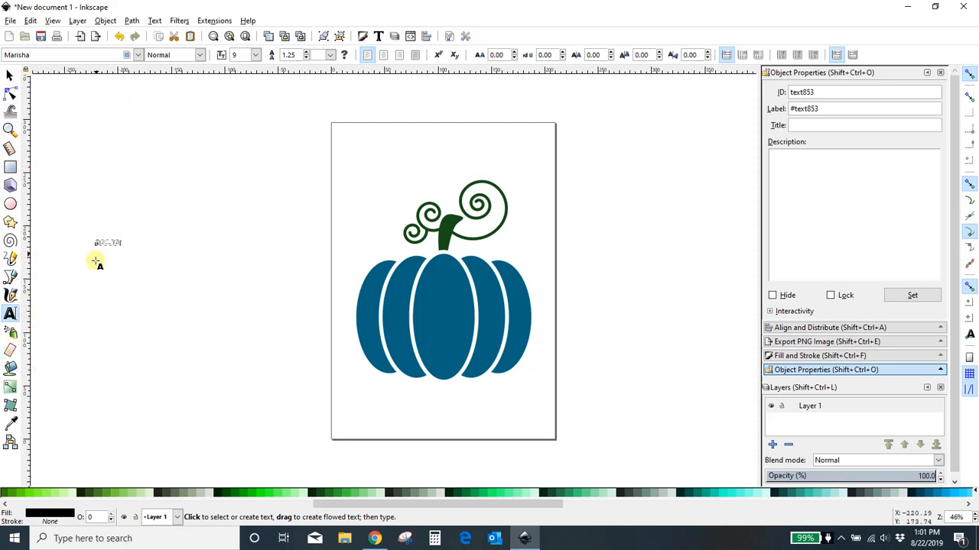
left_click(96, 322)
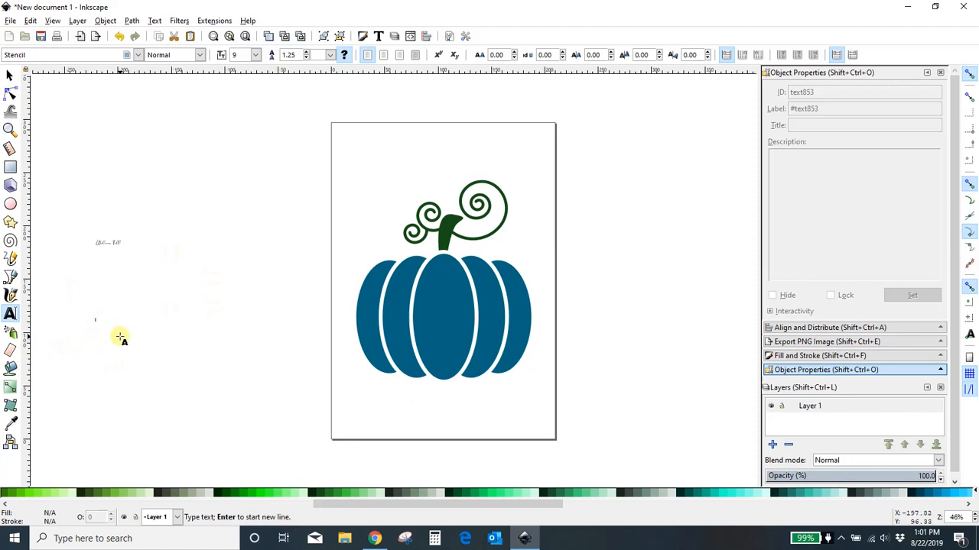
Enlarge the "Welcome Fall" text proportionally to about 232 mm wide, and clear the selection
left_click(10, 74)
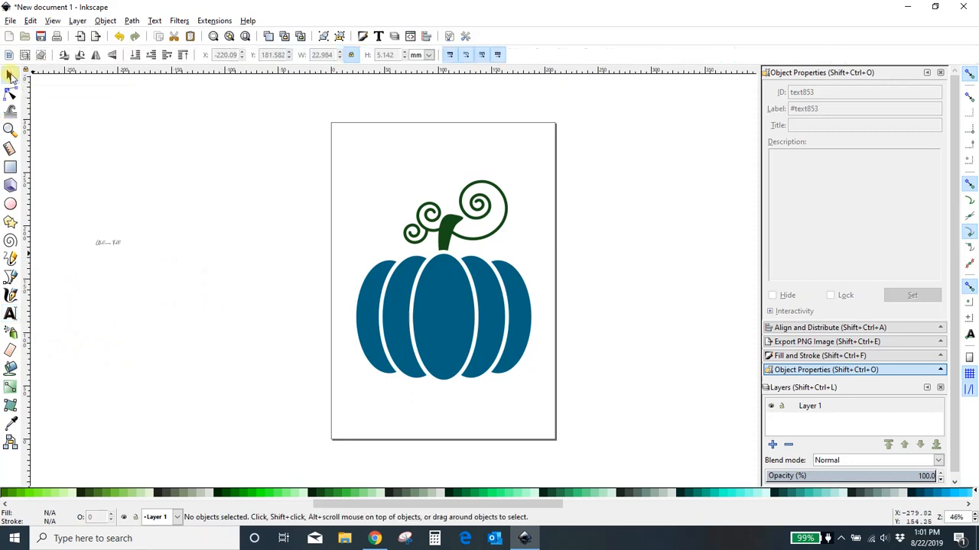
left_click(107, 246)
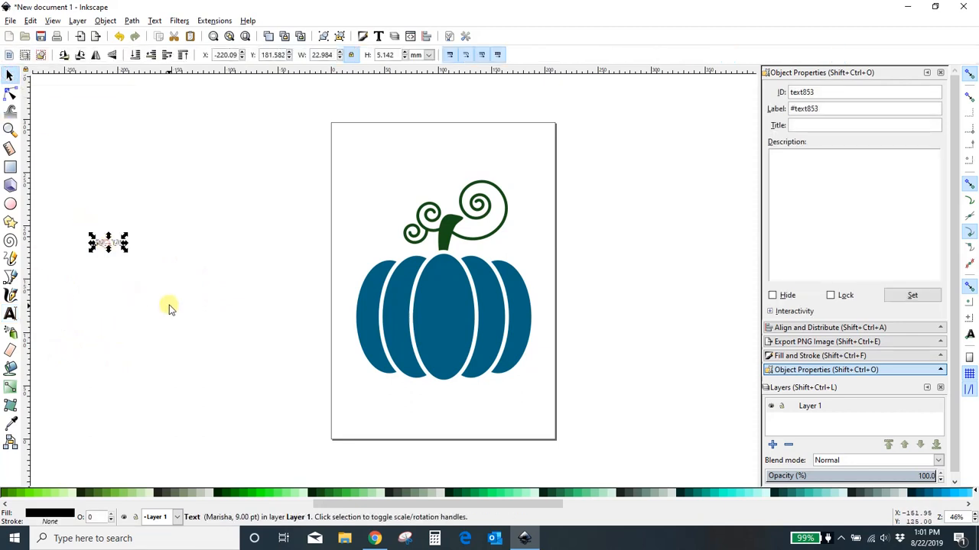
left_click_drag(124, 252, 344, 465)
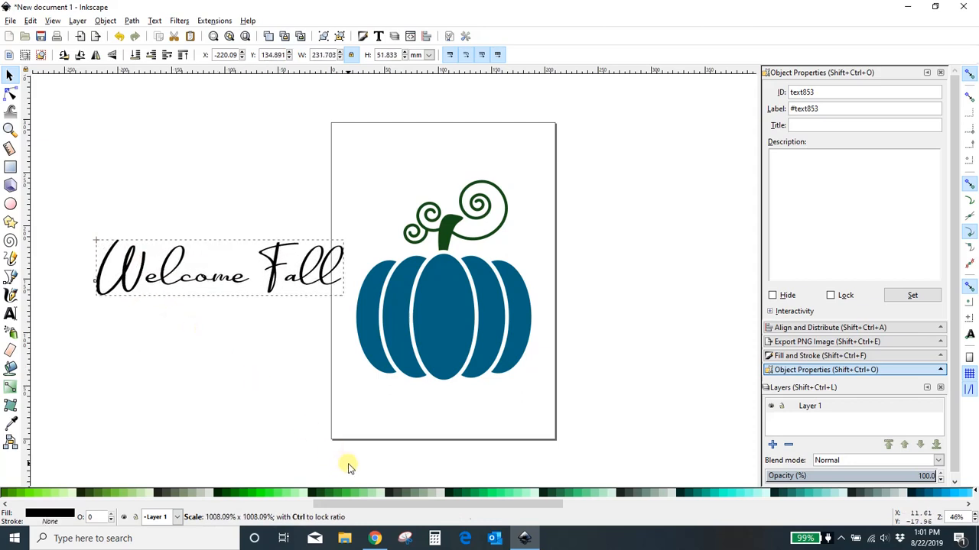
left_click(190, 389)
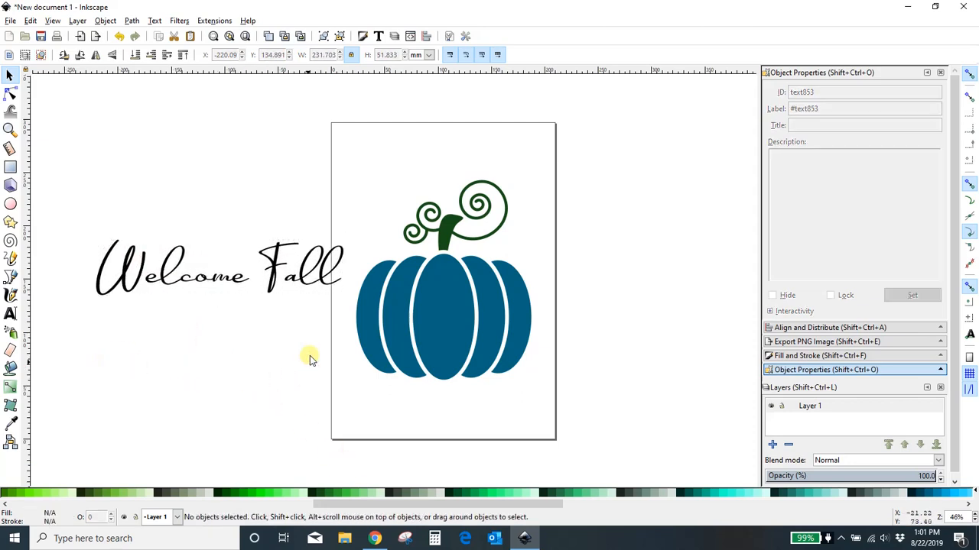
Place the "Welcome Fall" text over the pumpkin body and resize it to about 145 mm wide by 57 mm high
left_click_drag(291, 284, 552, 334)
left_click_drag(606, 352, 530, 364)
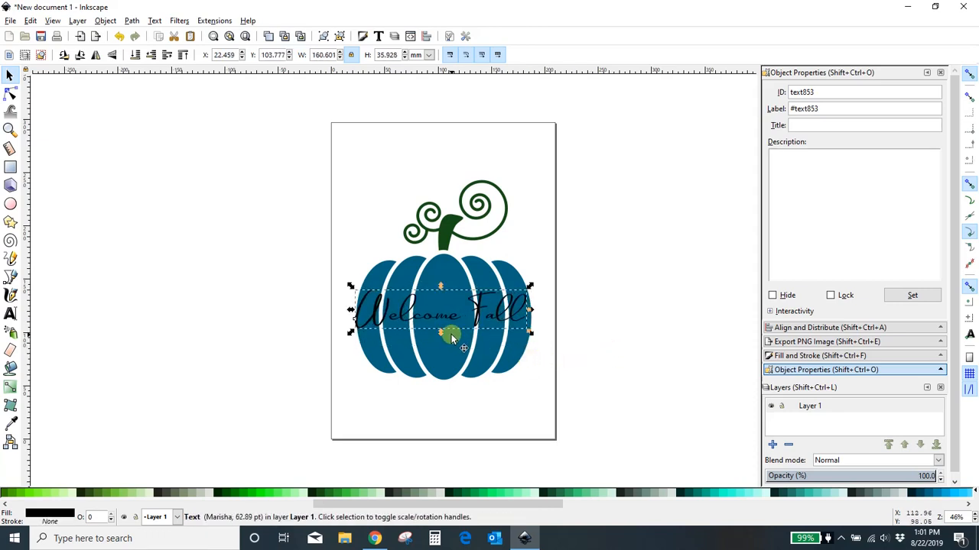
left_click_drag(442, 331, 448, 358)
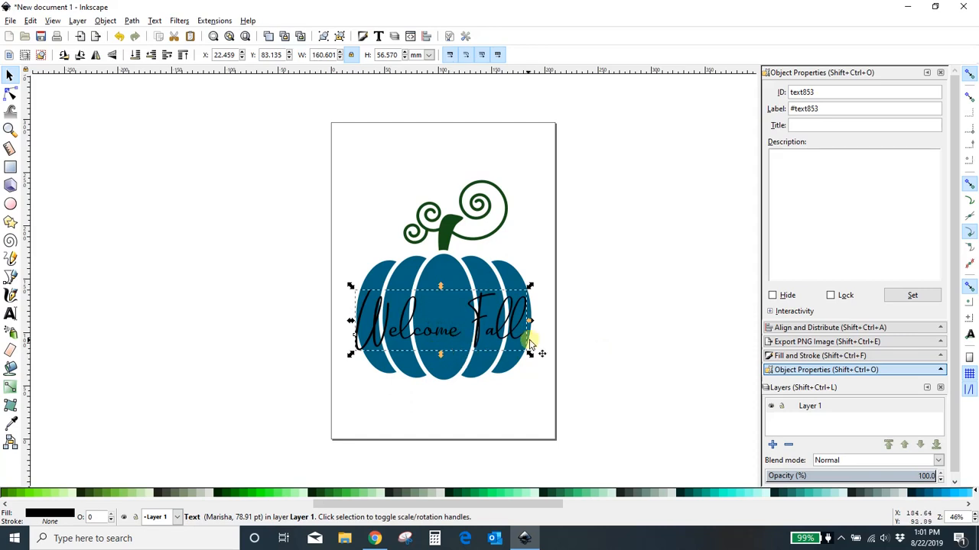
left_click_drag(529, 322, 512, 325)
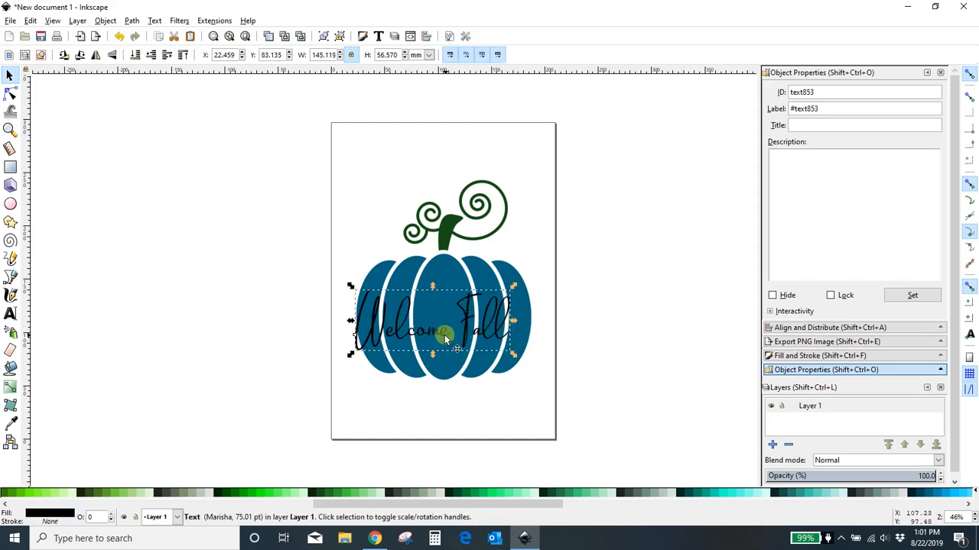
left_click_drag(444, 332, 454, 334)
left_click(633, 334)
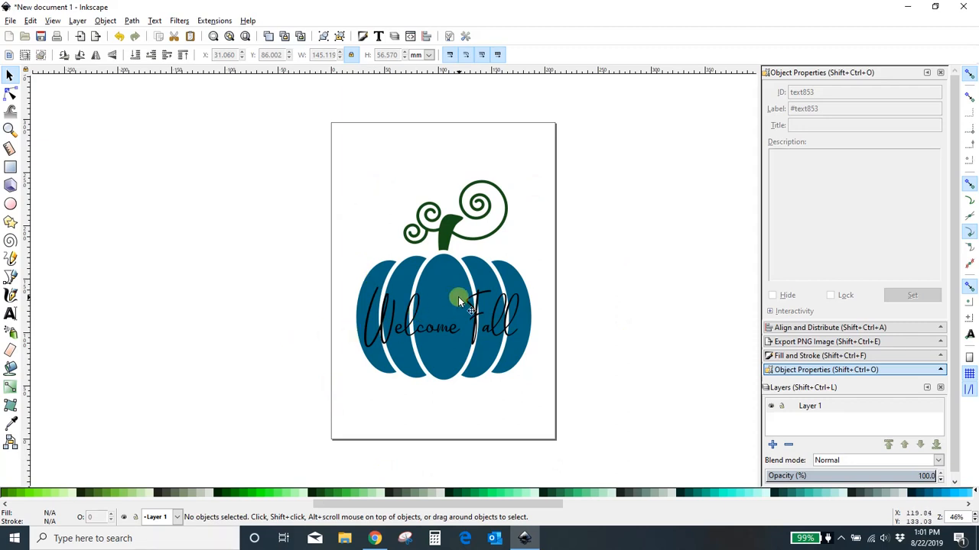
Export the whole drawing as a PNG image named otherpumpkin to the Desktop folder
left_click(10, 20)
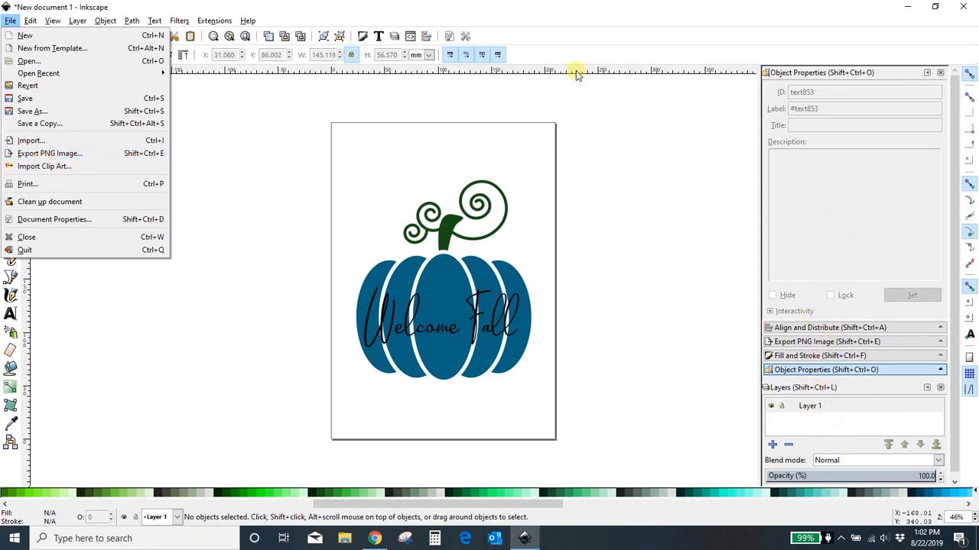
left_click(18, 153)
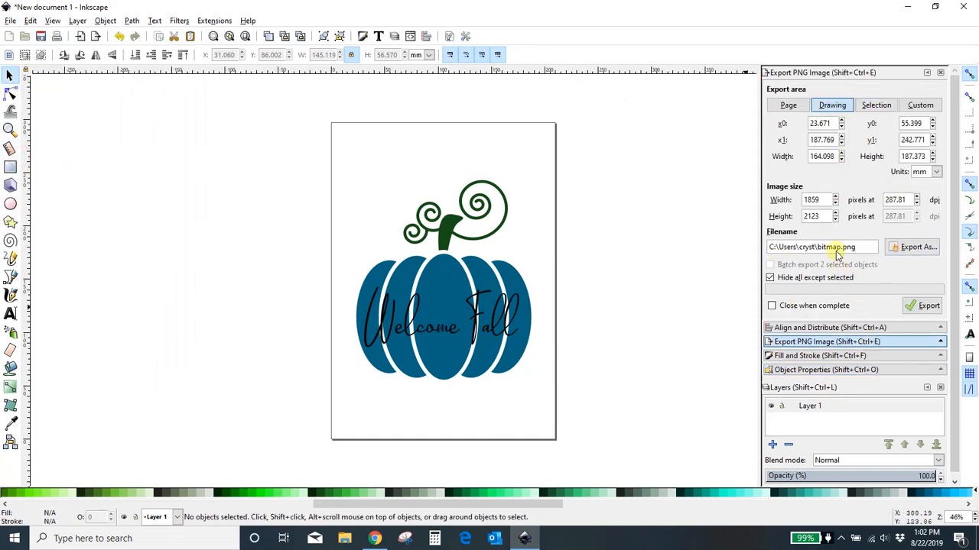
left_click(912, 248)
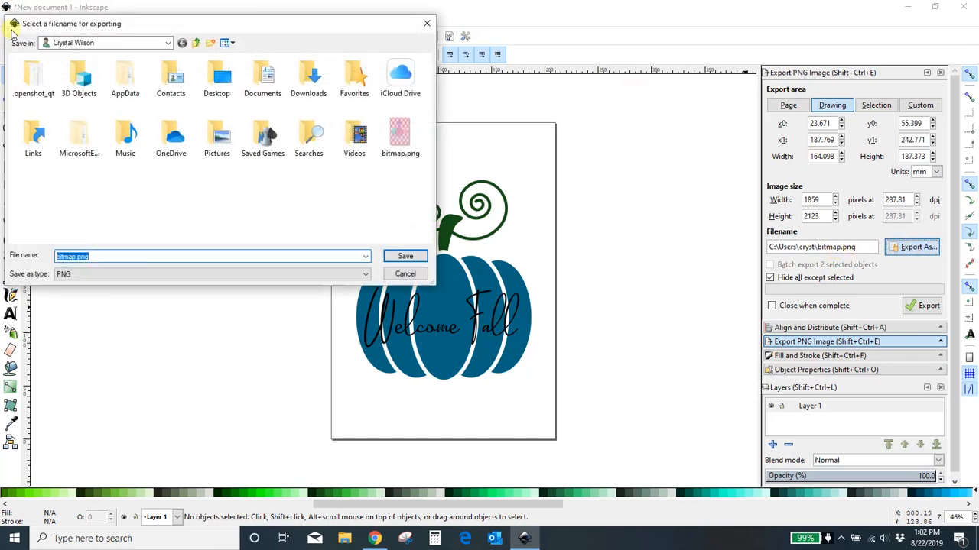
left_click(165, 43)
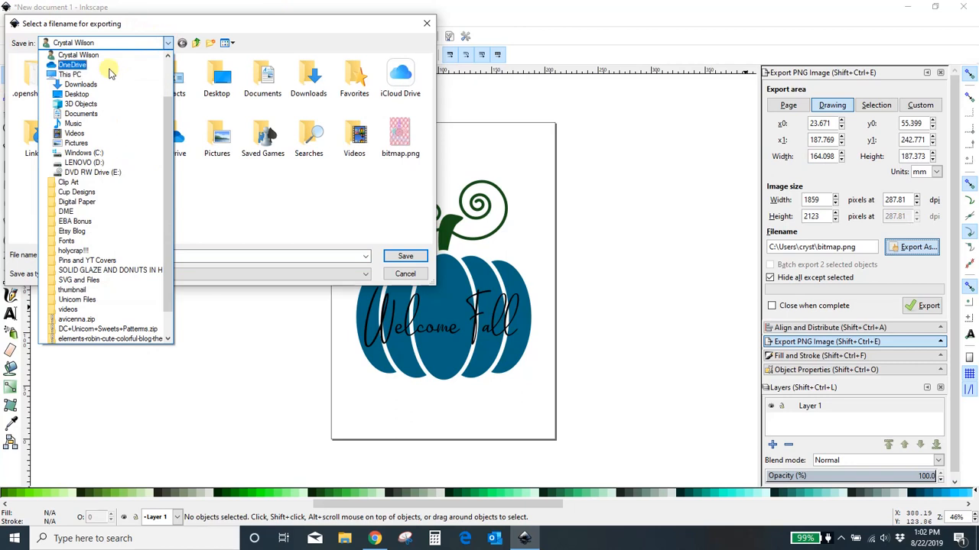
left_click(110, 94)
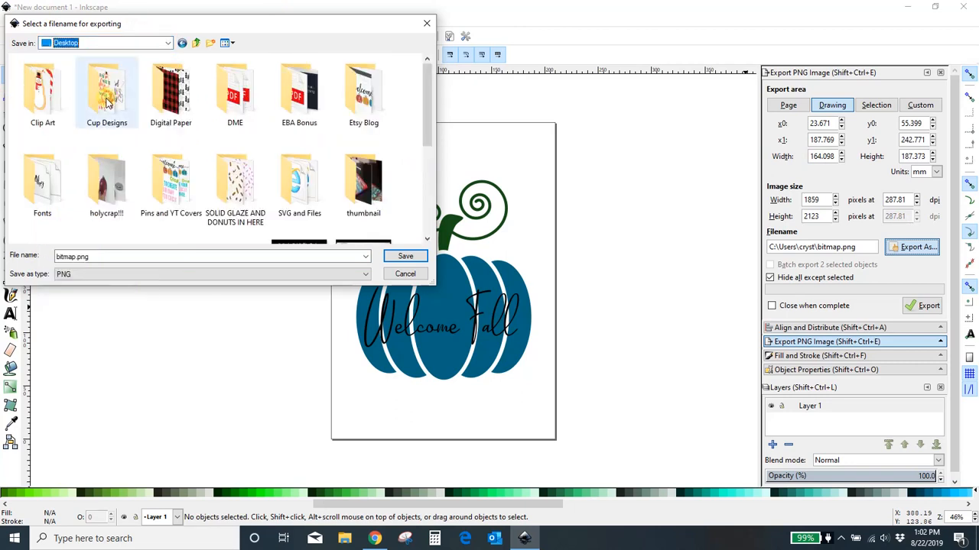
double_click(72, 256)
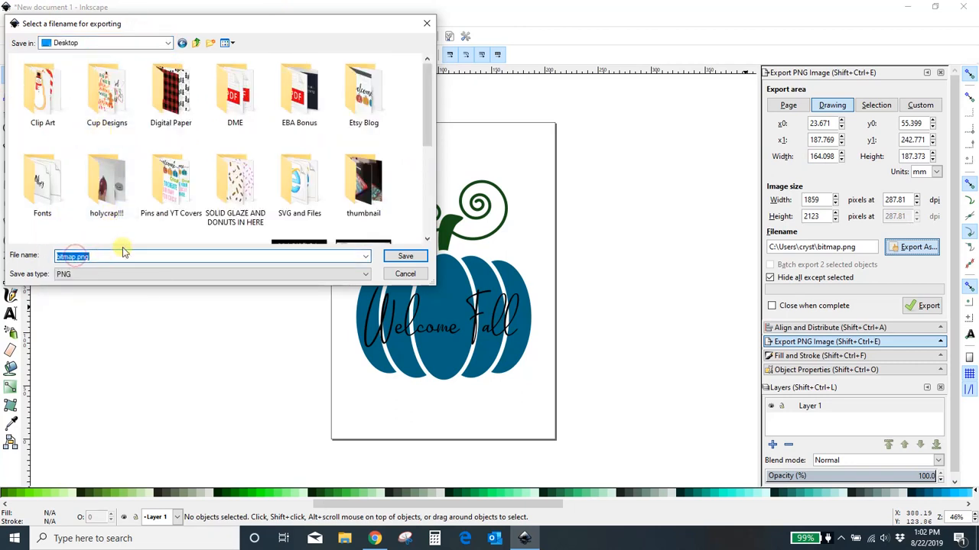
type("otherpumpkin")
left_click(405, 257)
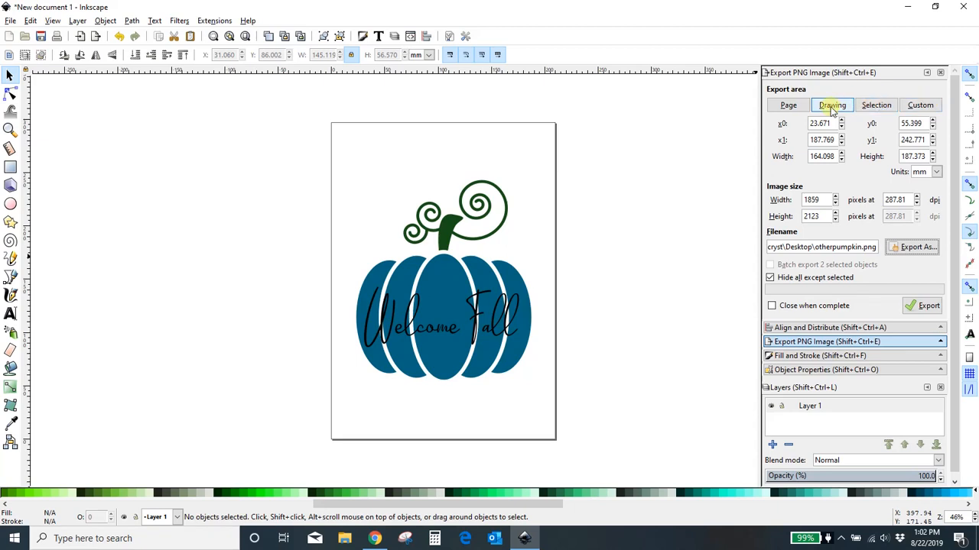
left_click(930, 306)
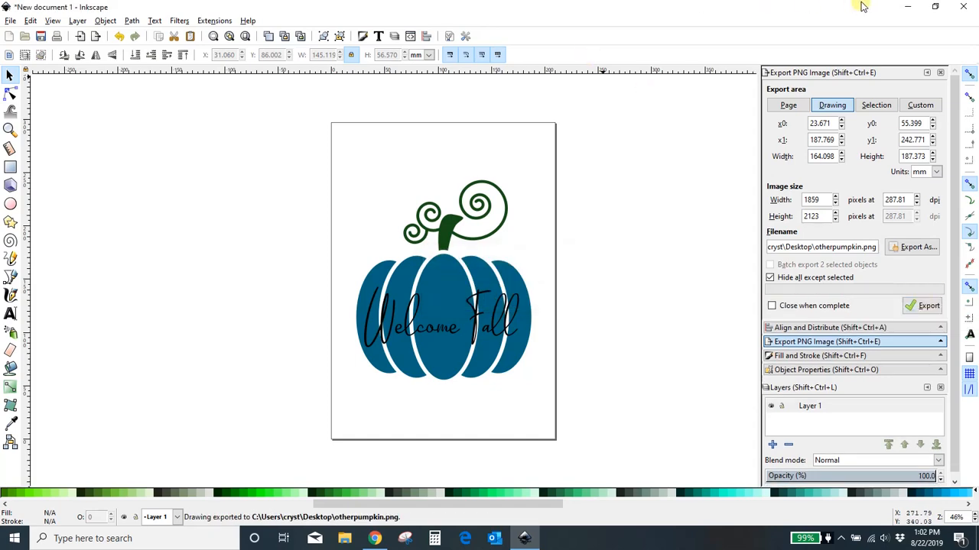
Switch to the Windows desktop and open the exported otherpumpkin image
left_click(903, 7)
double_click(440, 145)
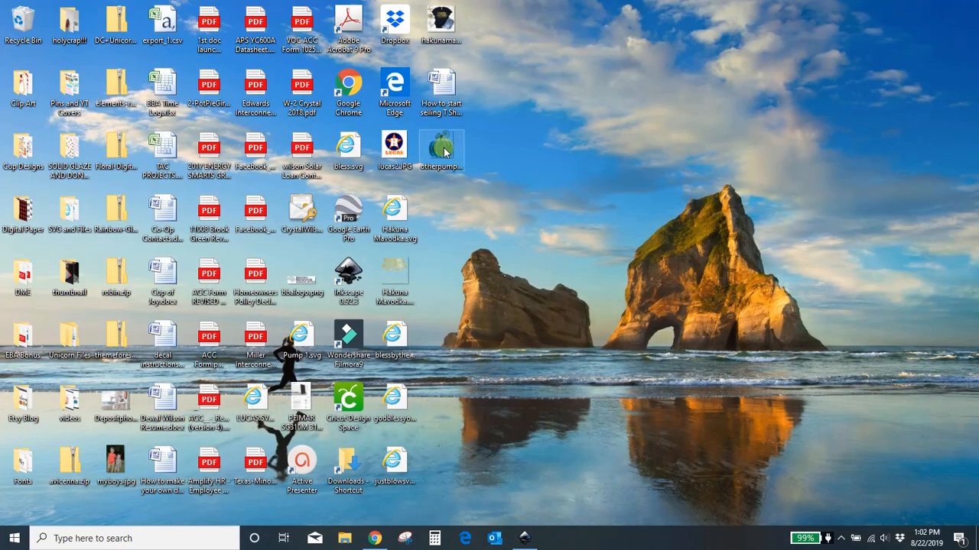